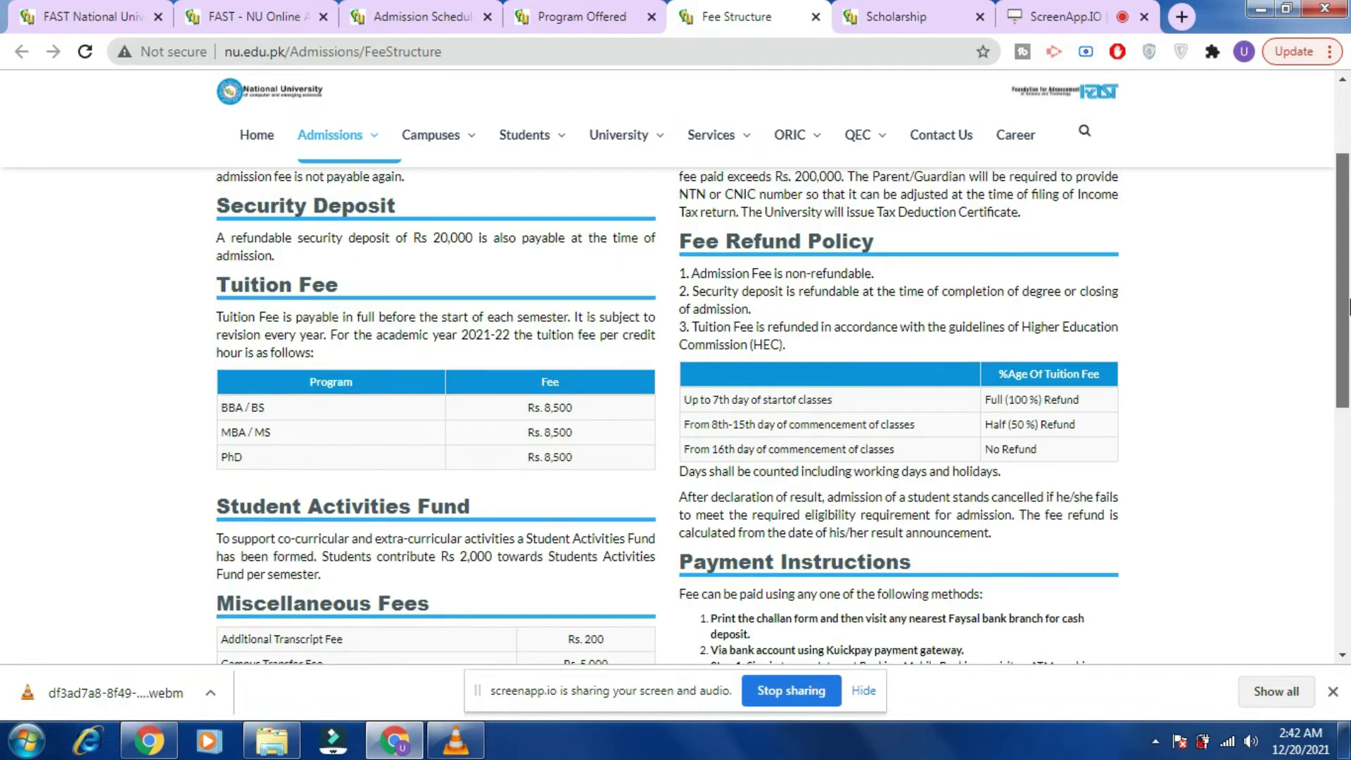
Switch to the Scholarship tab to view the Financial Assistance/Scholarships information page.
click(879, 16)
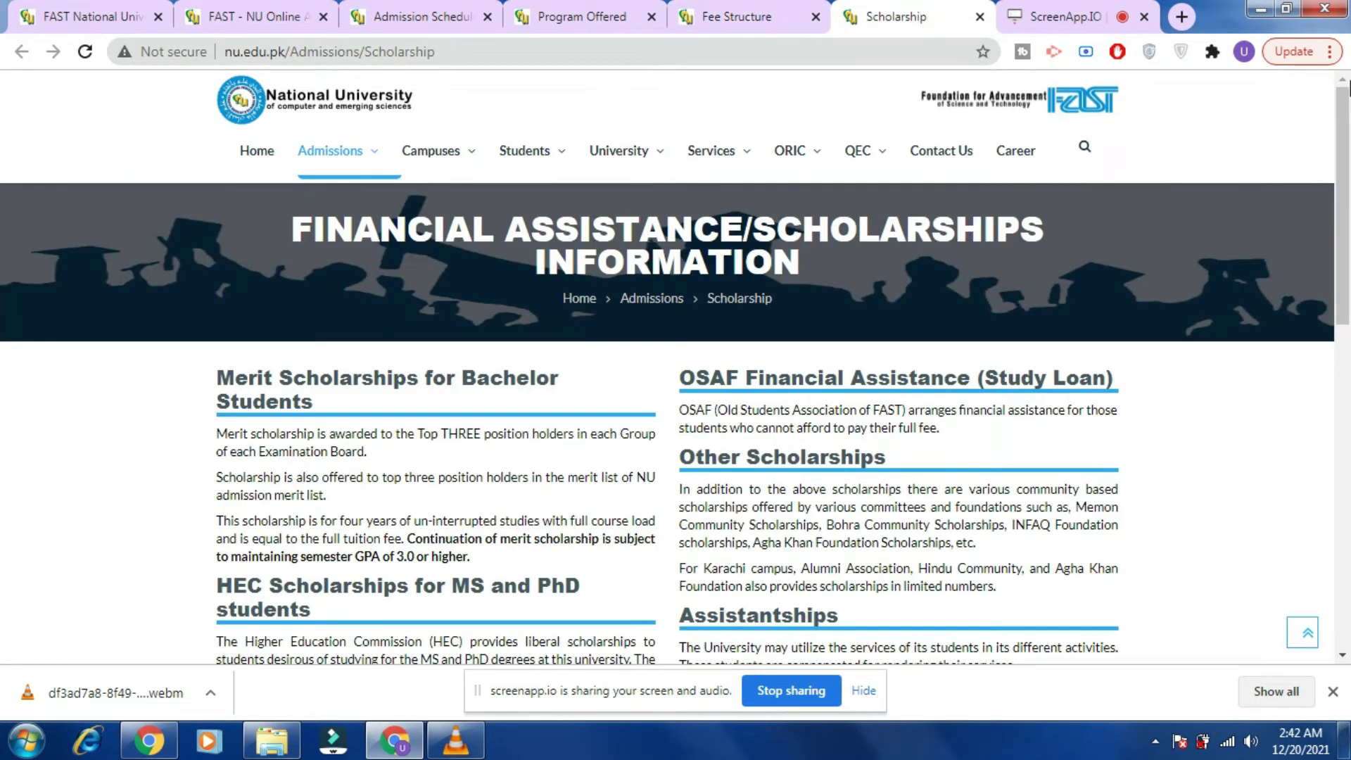
scroll(1347, 163, down, 2)
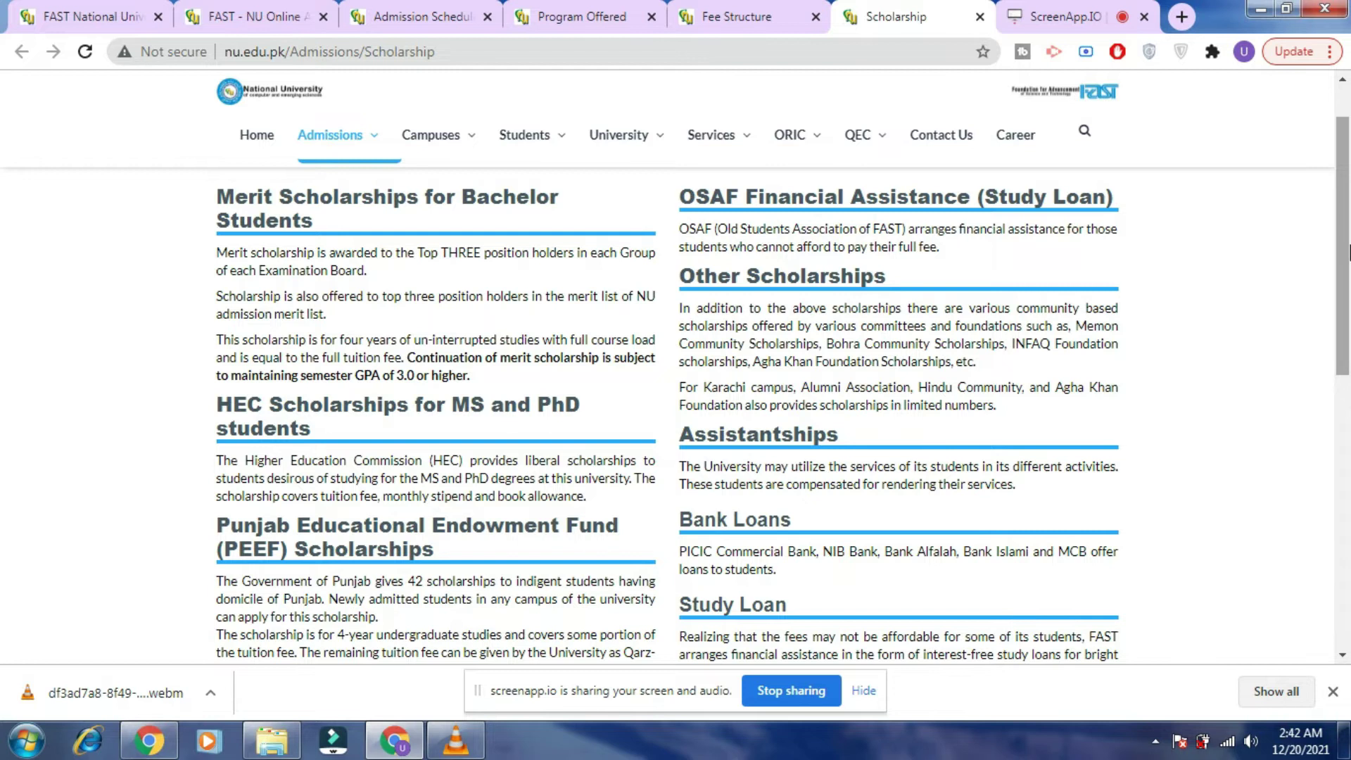
scroll(1347, 295, down, 2)
drag(1347, 303, 1347, 415)
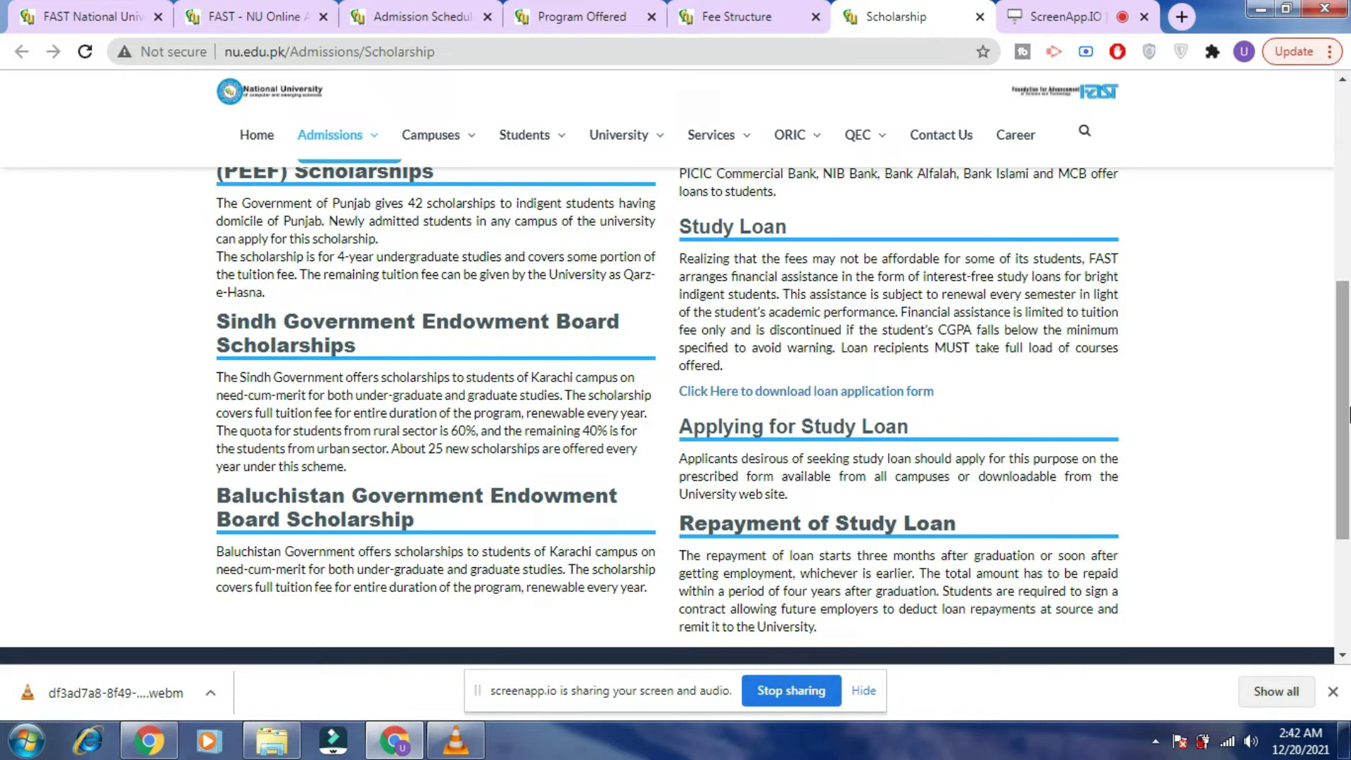
drag(1347, 440, 1348, 398)
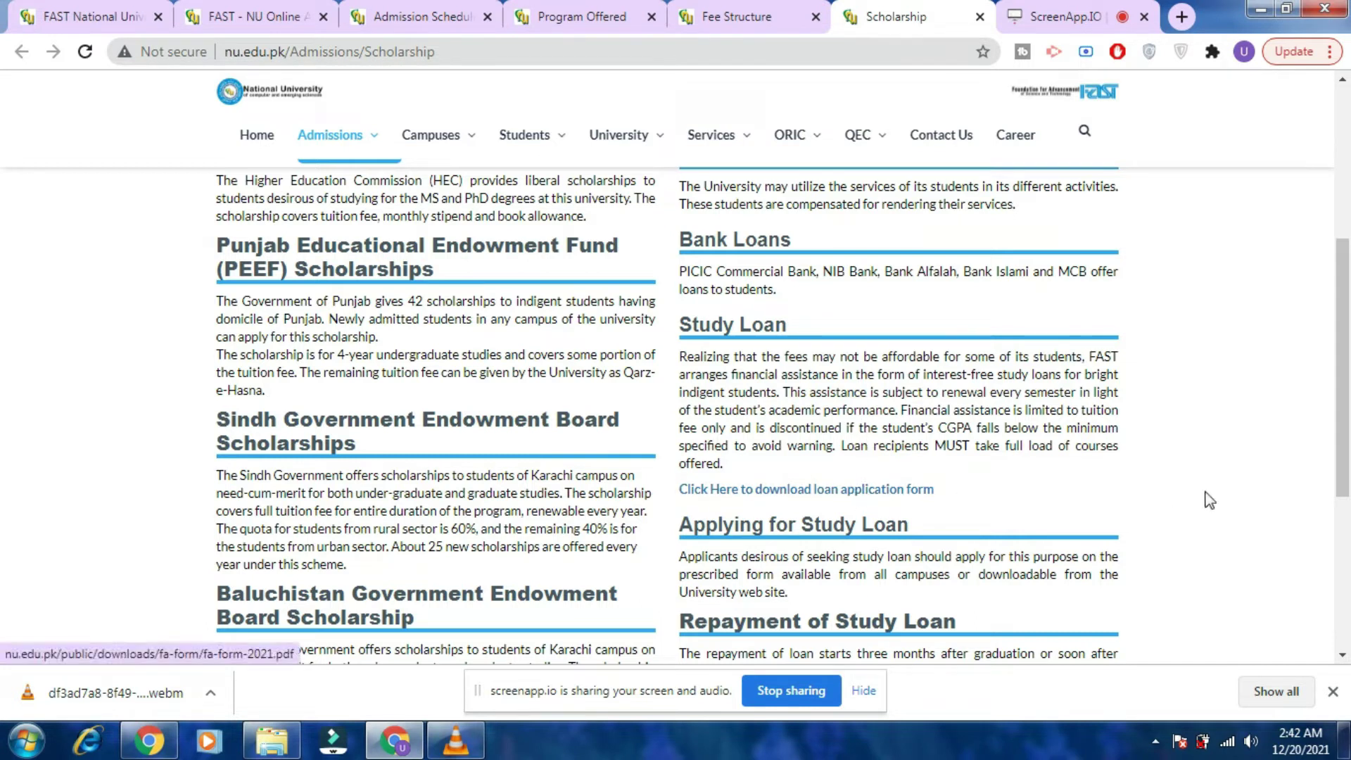
drag(1347, 373, 1347, 221)
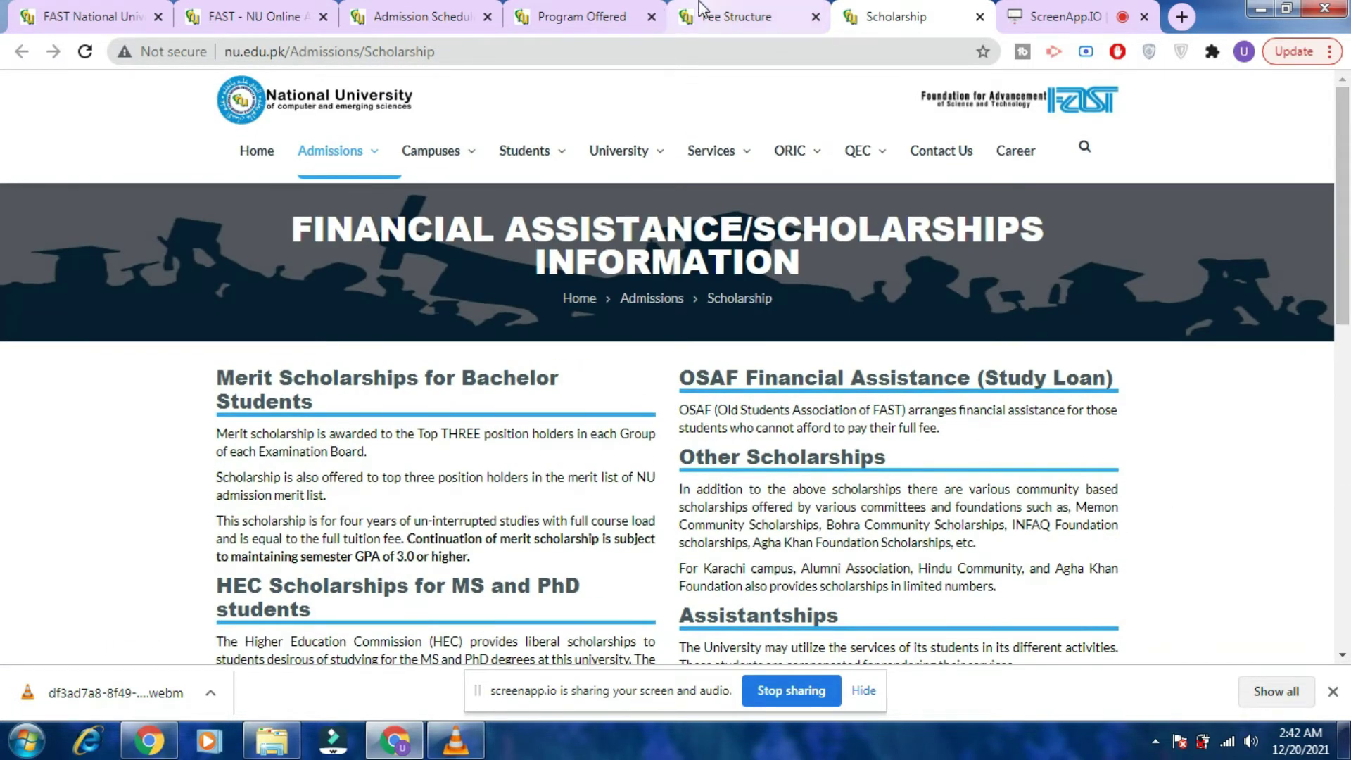
click(701, 10)
Move through the Program Offered and Admission Schedule tabs to the FAST-NU Online applicant login page.
click(630, 10)
click(422, 10)
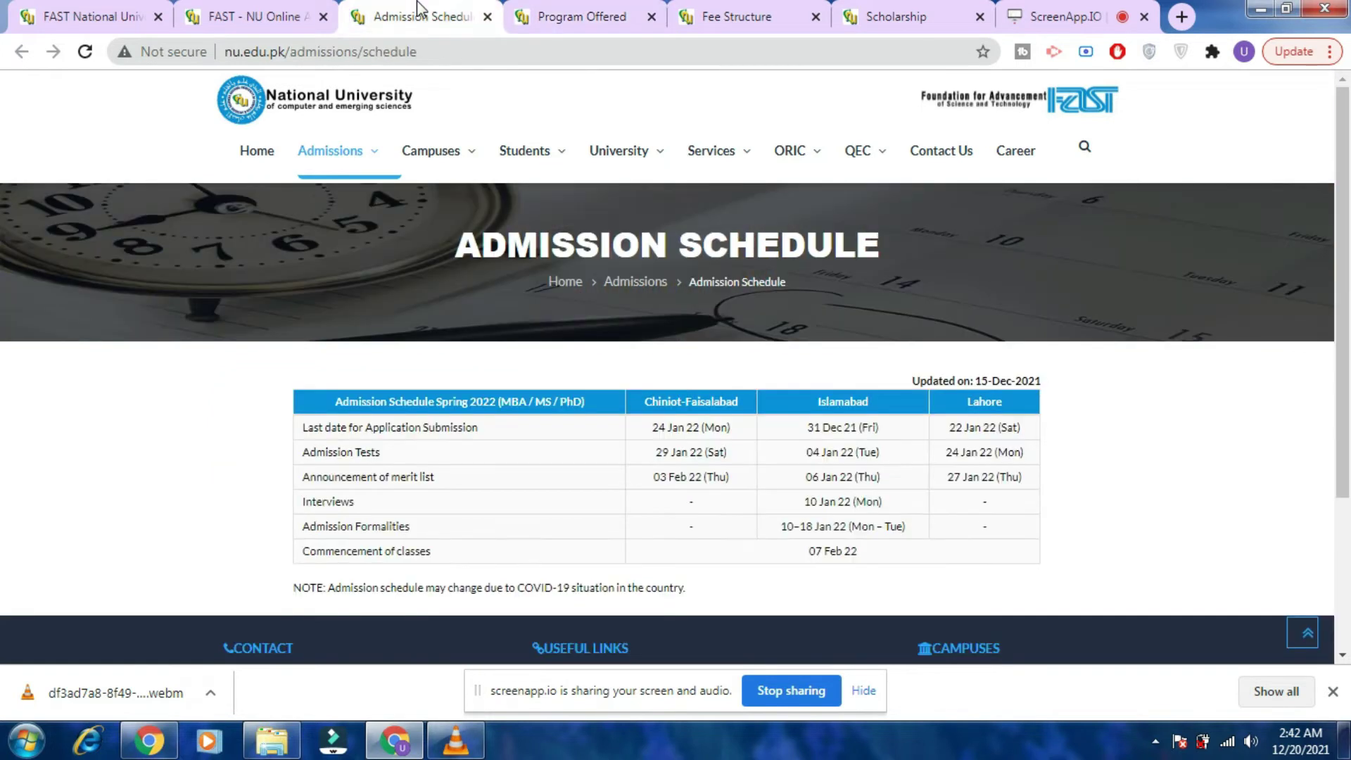
click(269, 9)
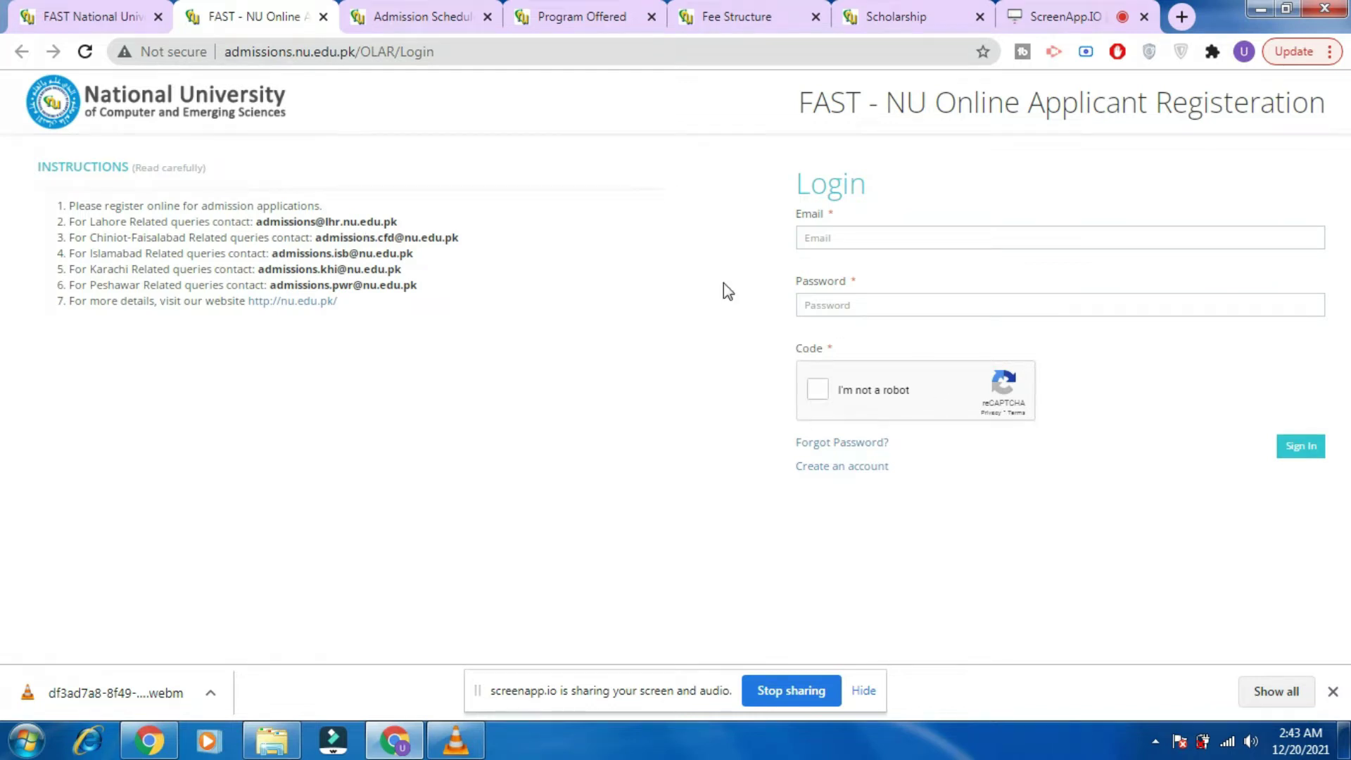
click(987, 228)
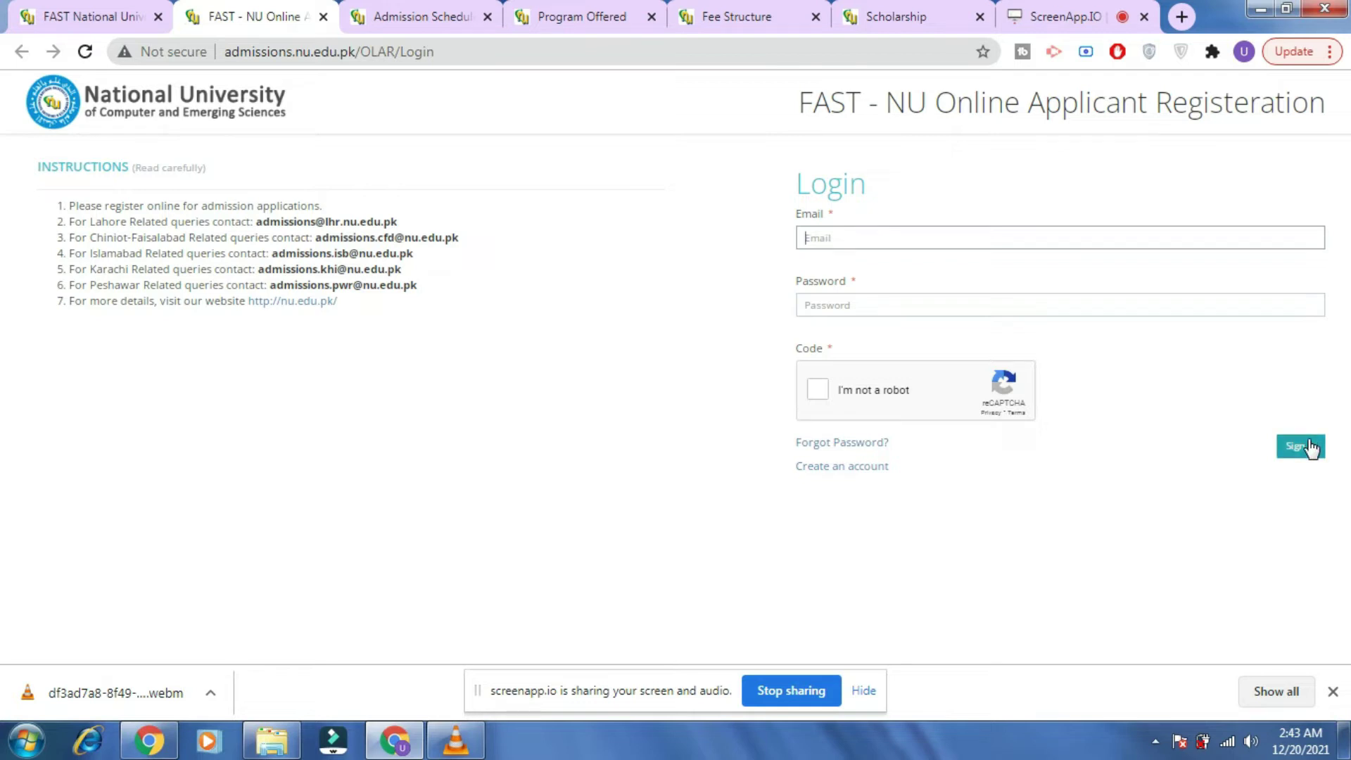
Start a new applicant account and enter the CNIC, mobile number and email address.
click(843, 468)
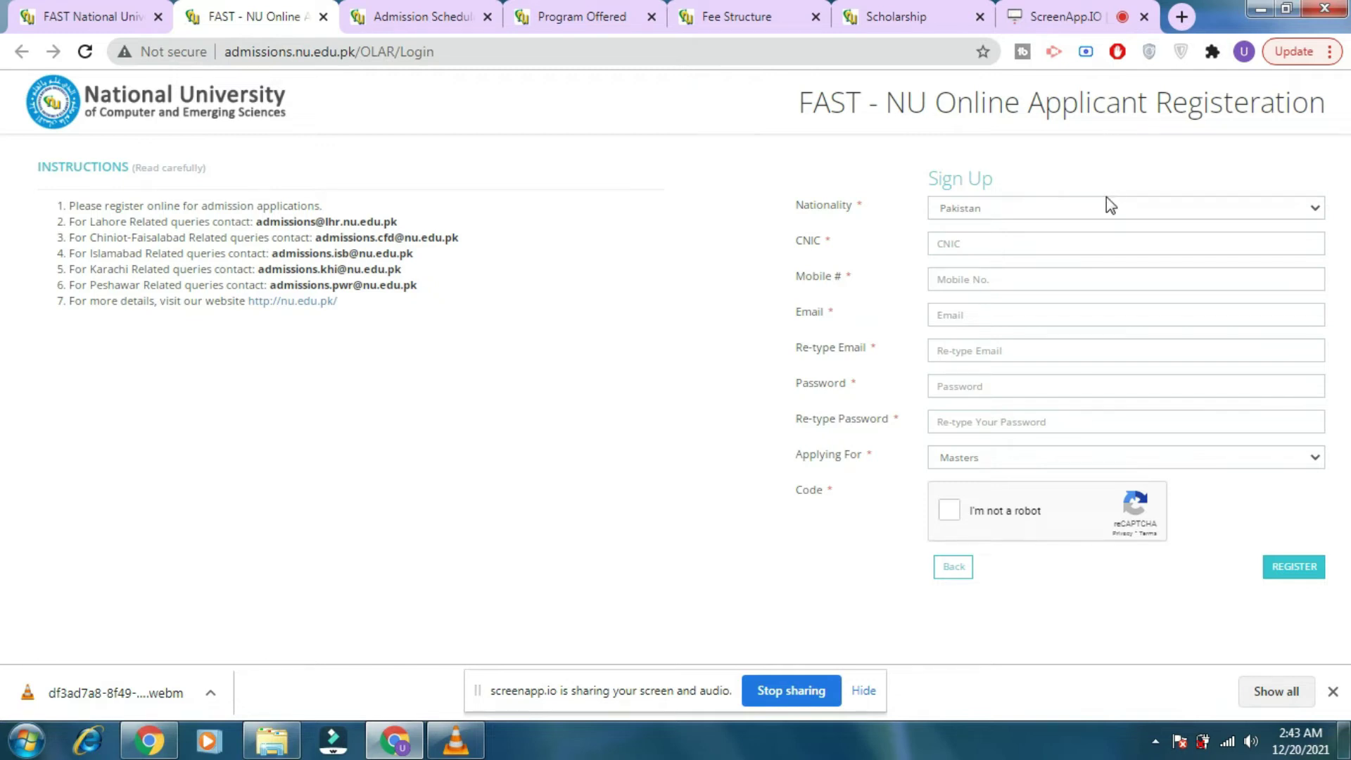
click(1101, 244)
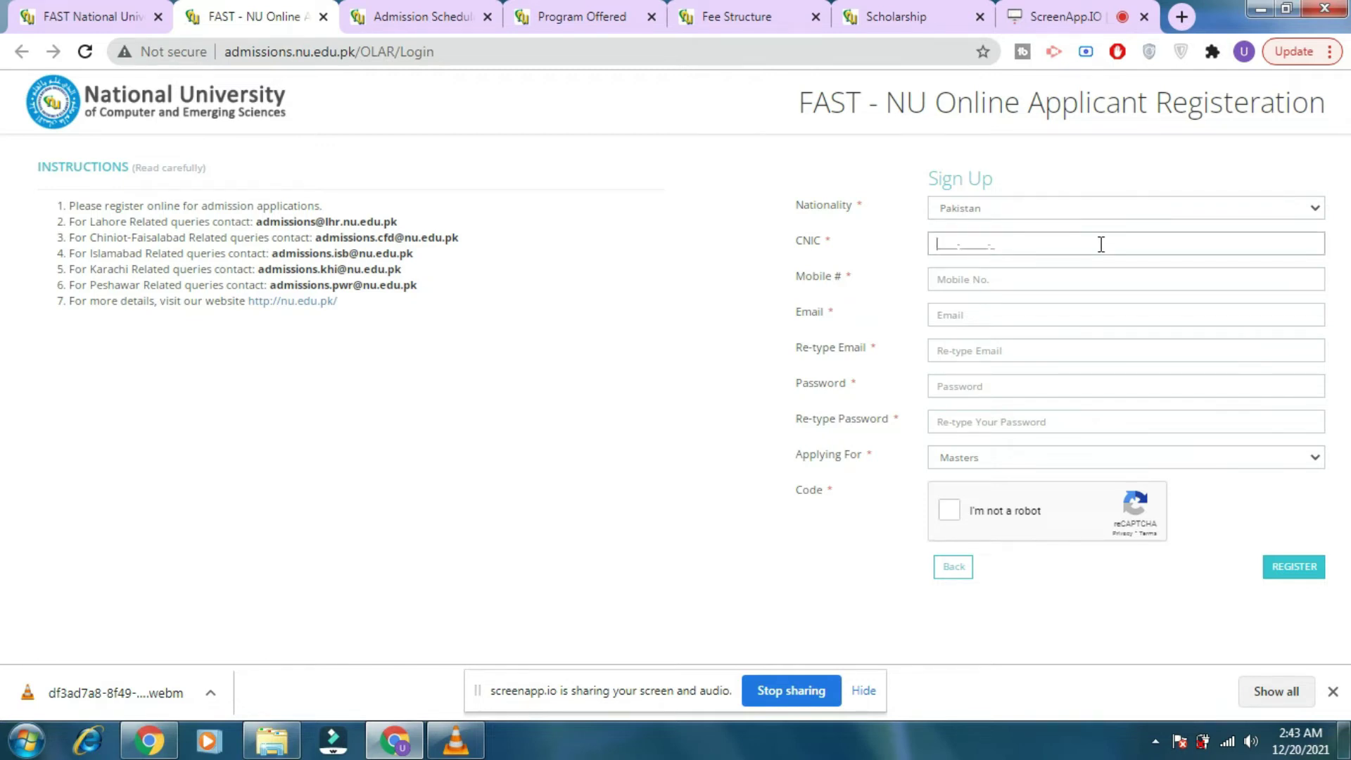
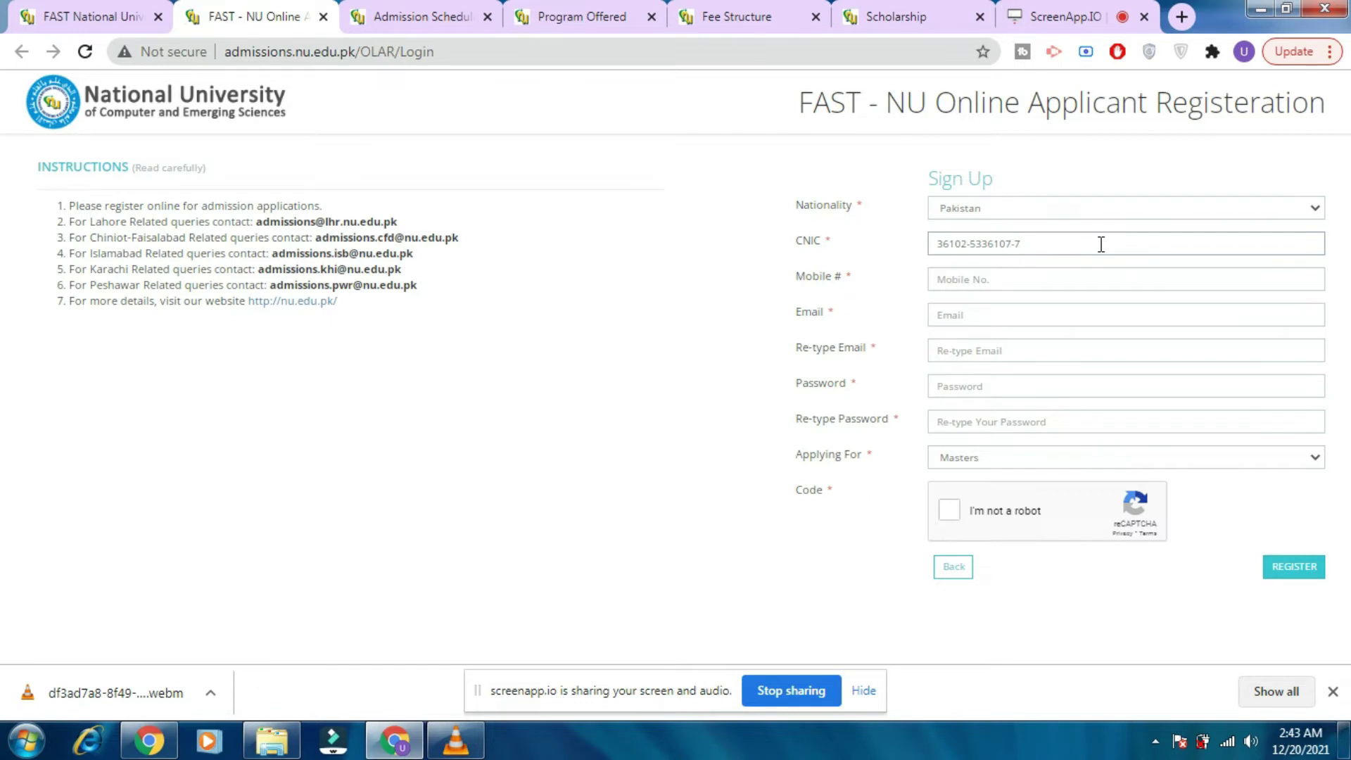
click(1087, 271)
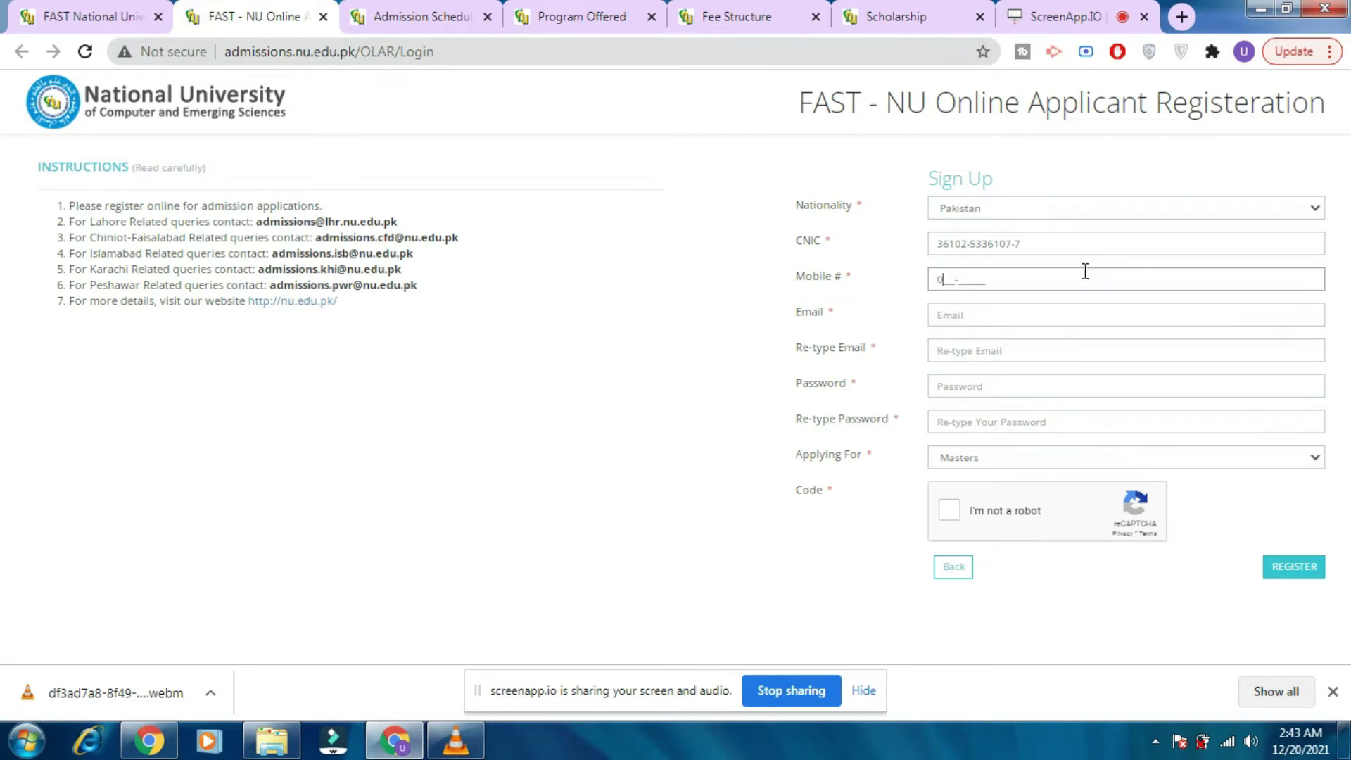
click(1039, 314)
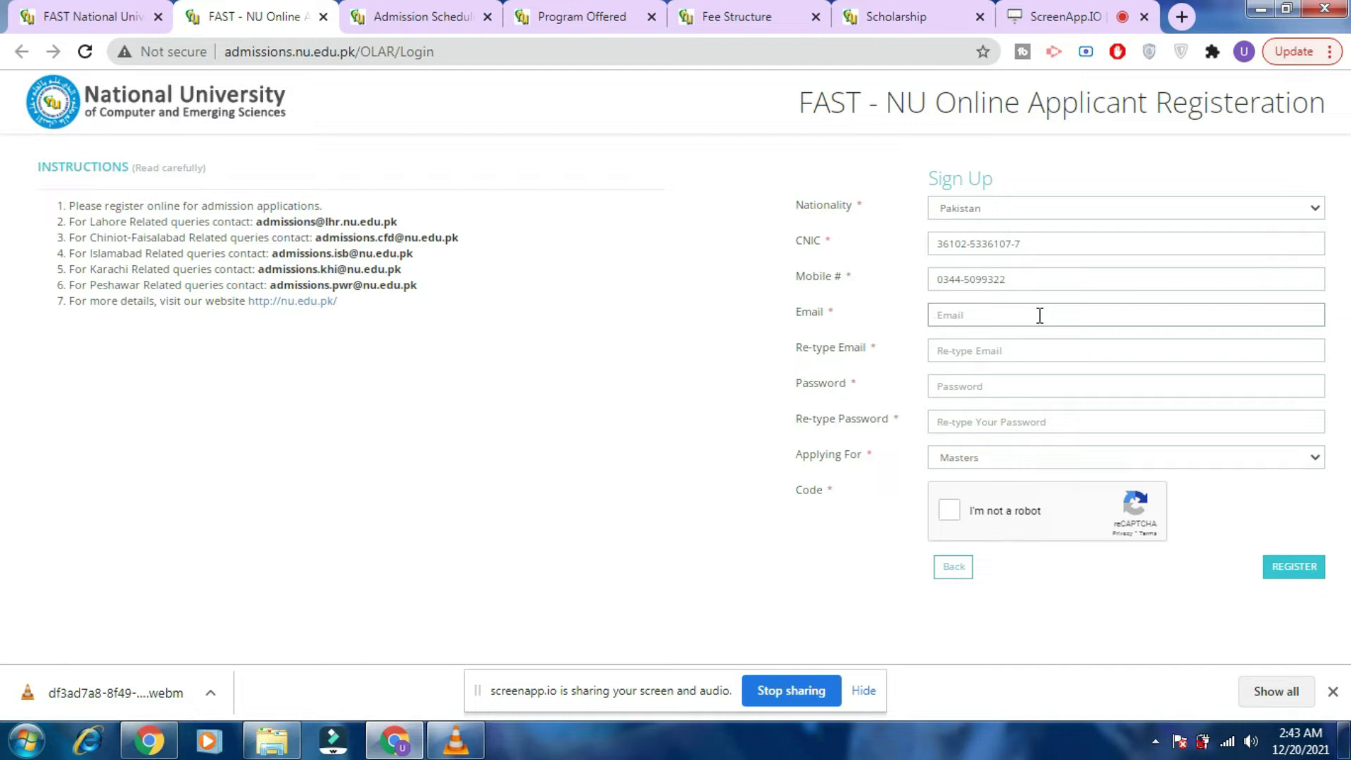
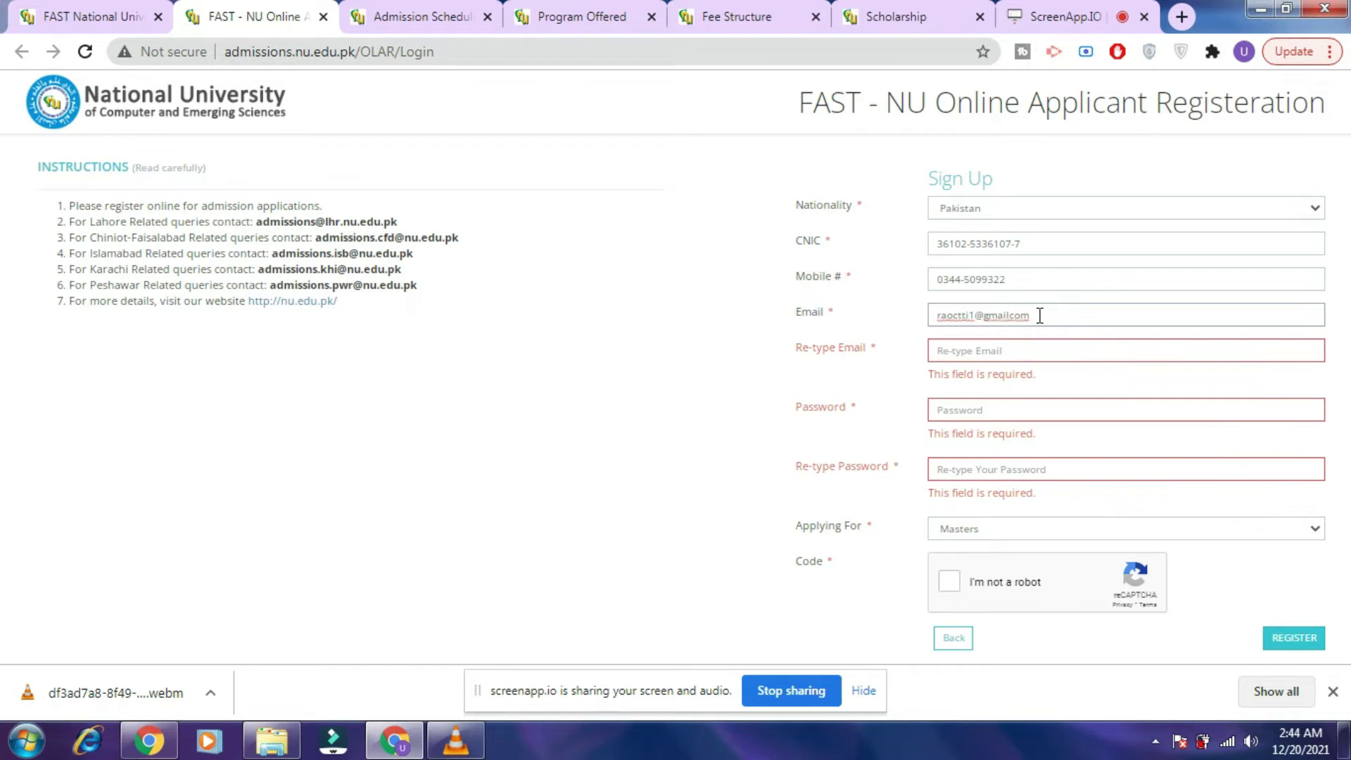
Confirm the email, accept the suggested password, keep Masters, tick reCAPTCHA and register.
drag(1040, 316, 894, 344)
key(ctrl+c)
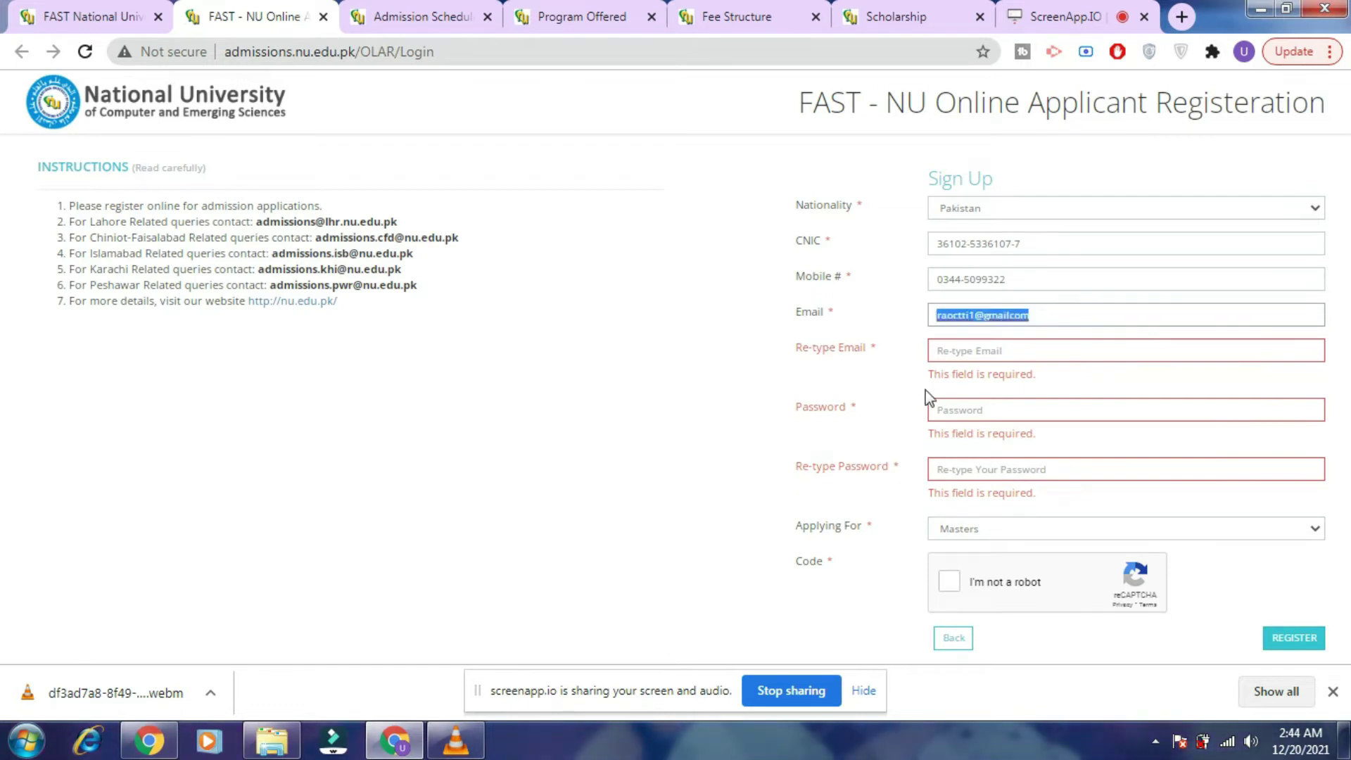
click(963, 350)
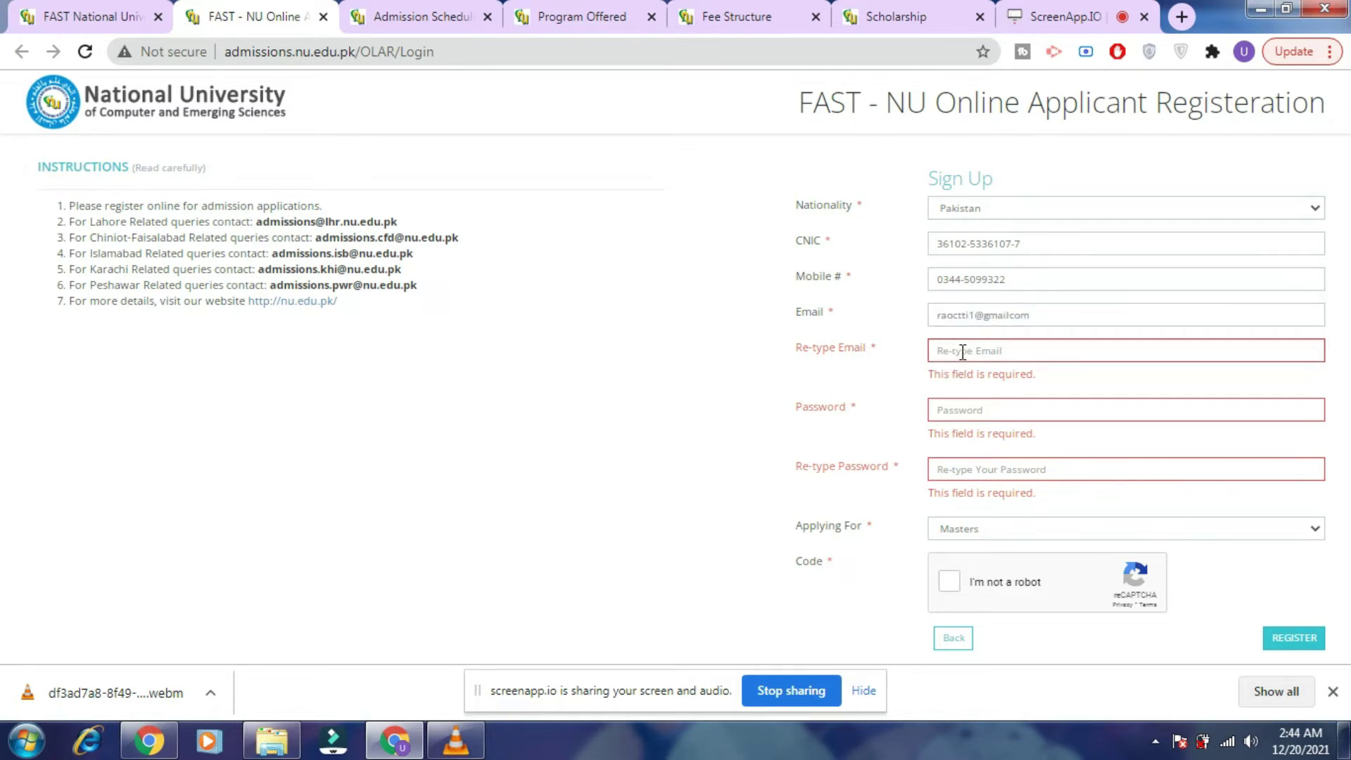
key(ctrl+v)
click(1006, 381)
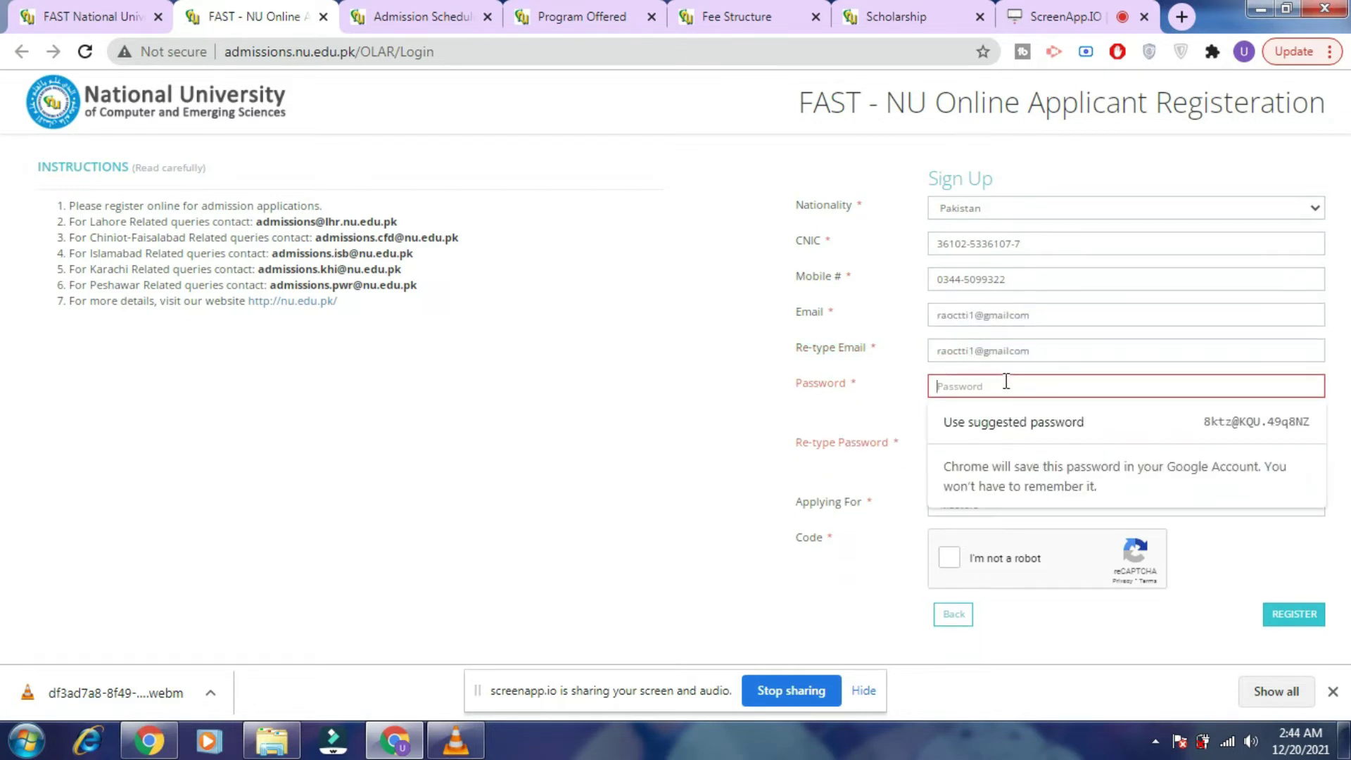
click(1016, 420)
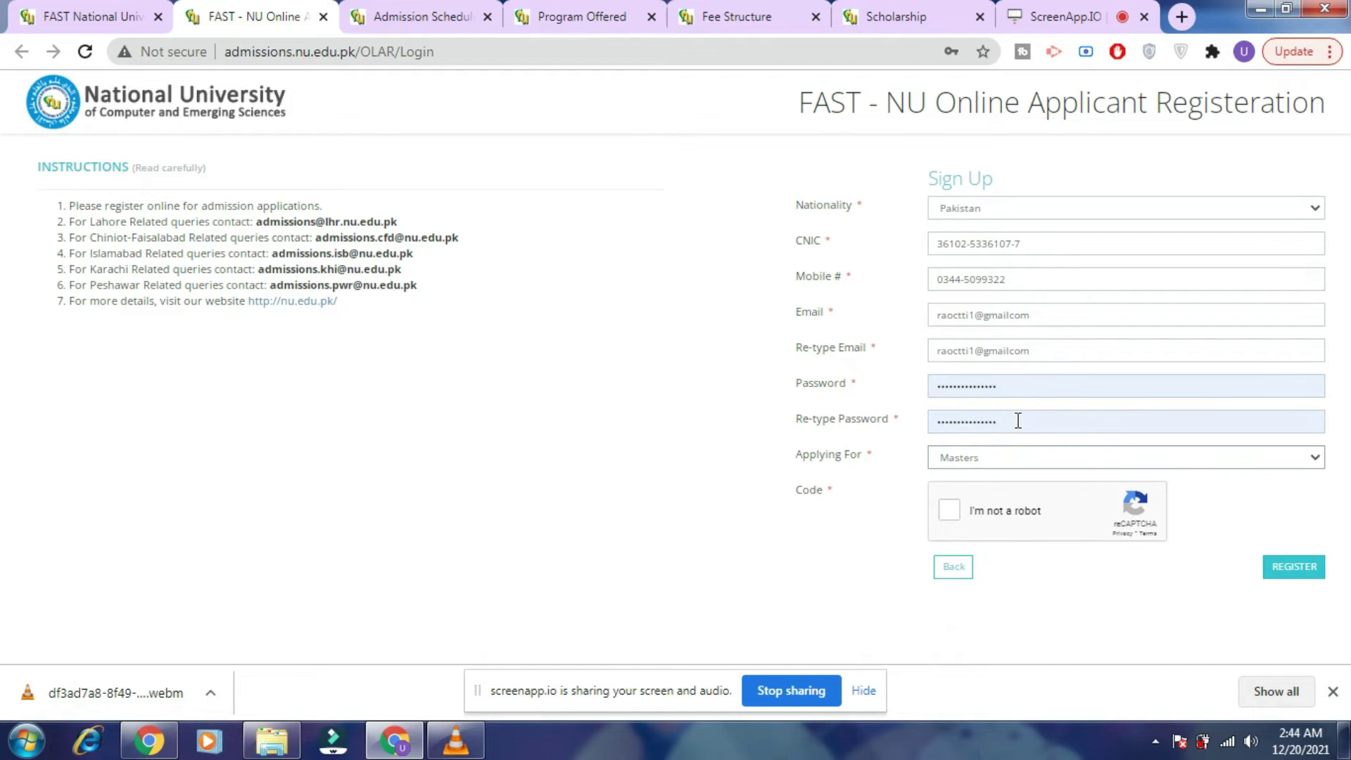
click(1022, 458)
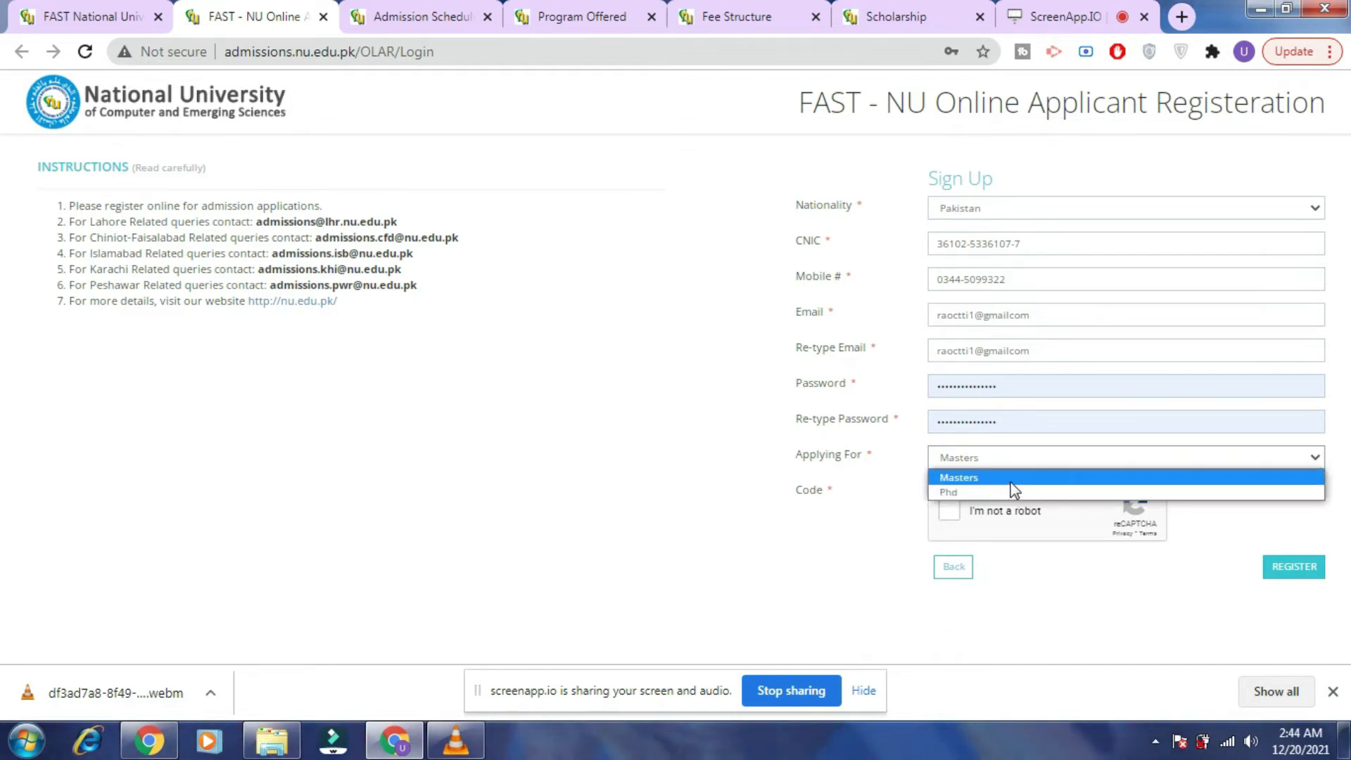
click(1010, 482)
click(947, 513)
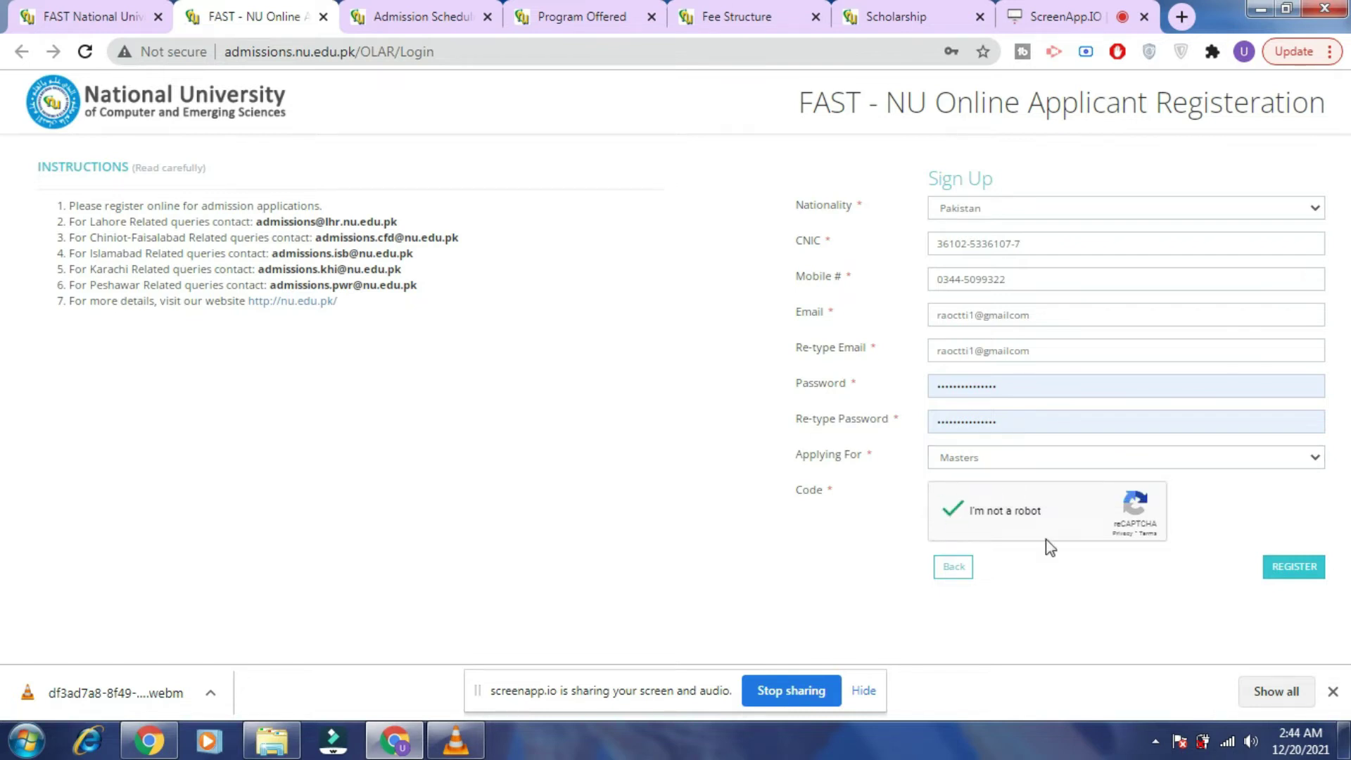
click(1294, 568)
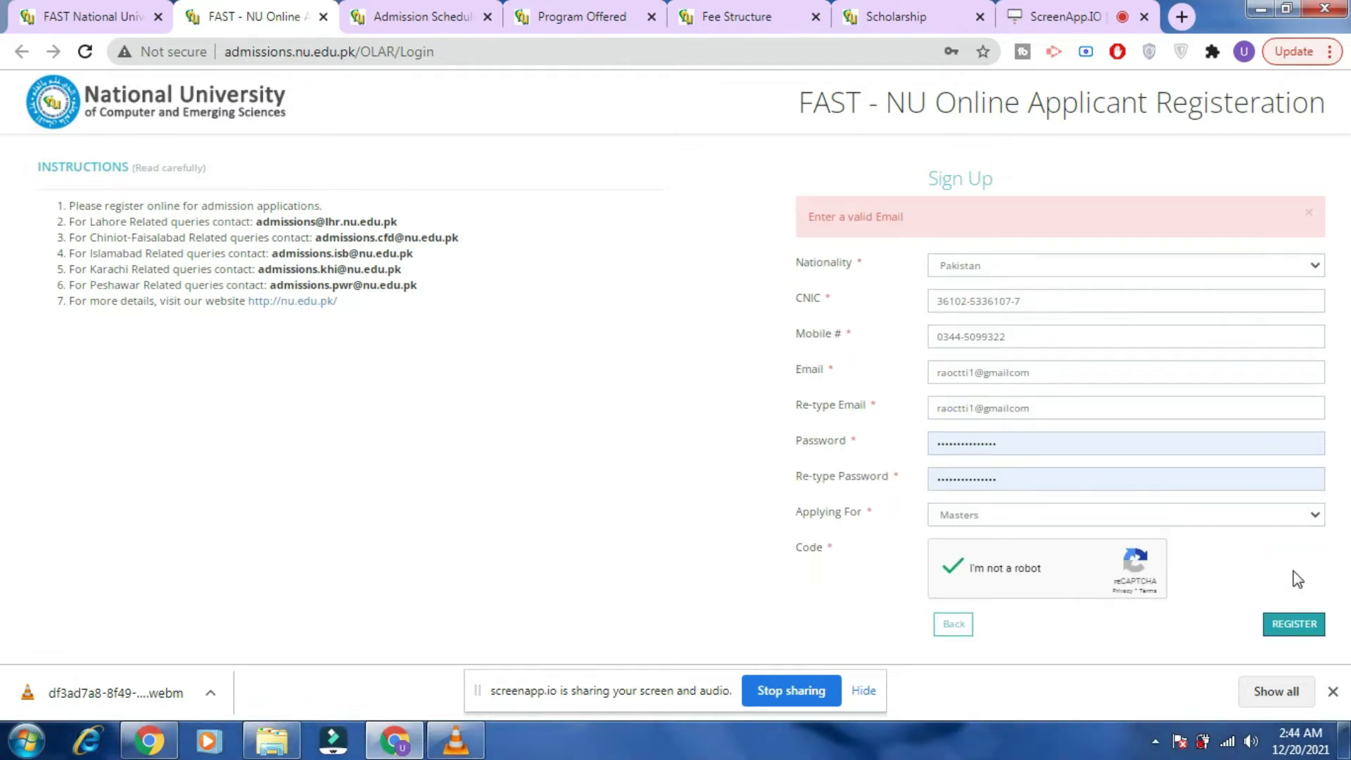
Pass the traffic-light reCAPTCHA challenge and resubmit the registration with the corrected email.
click(1300, 628)
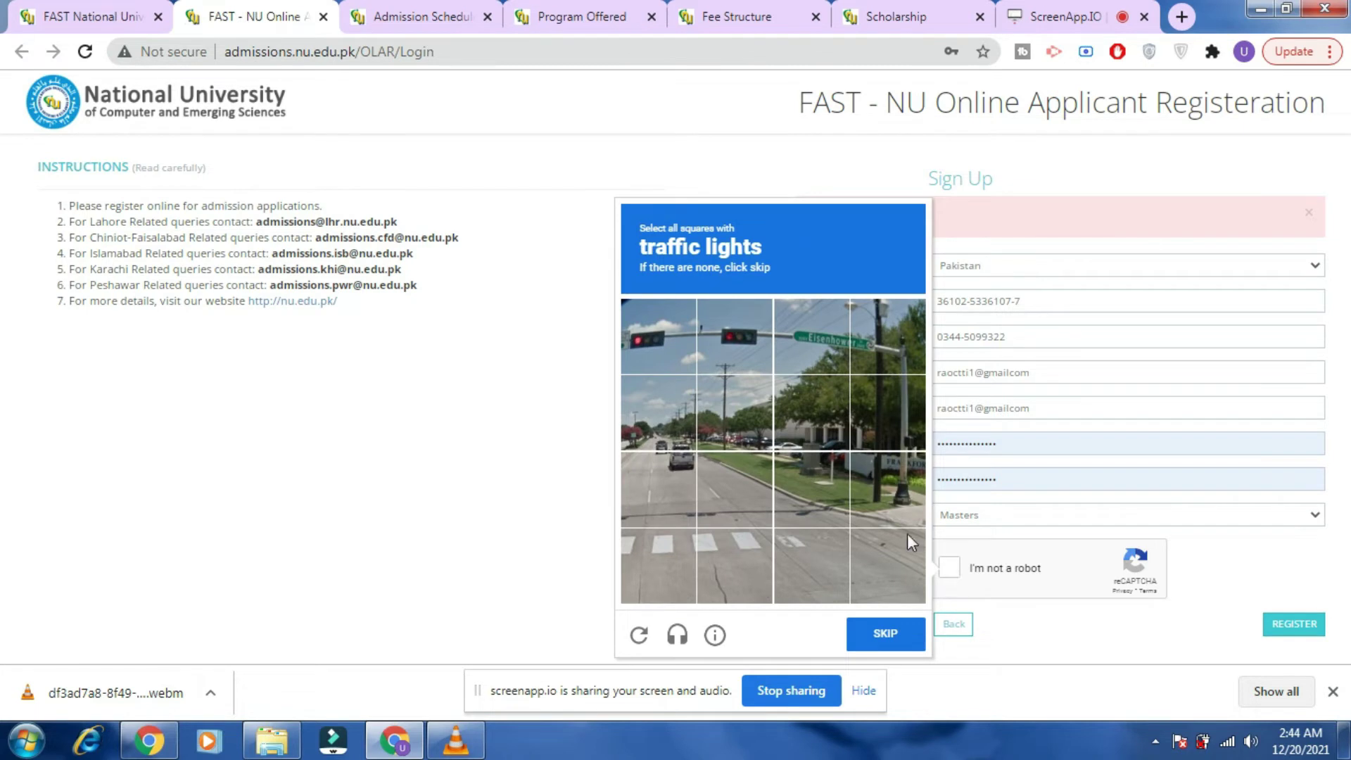
click(715, 336)
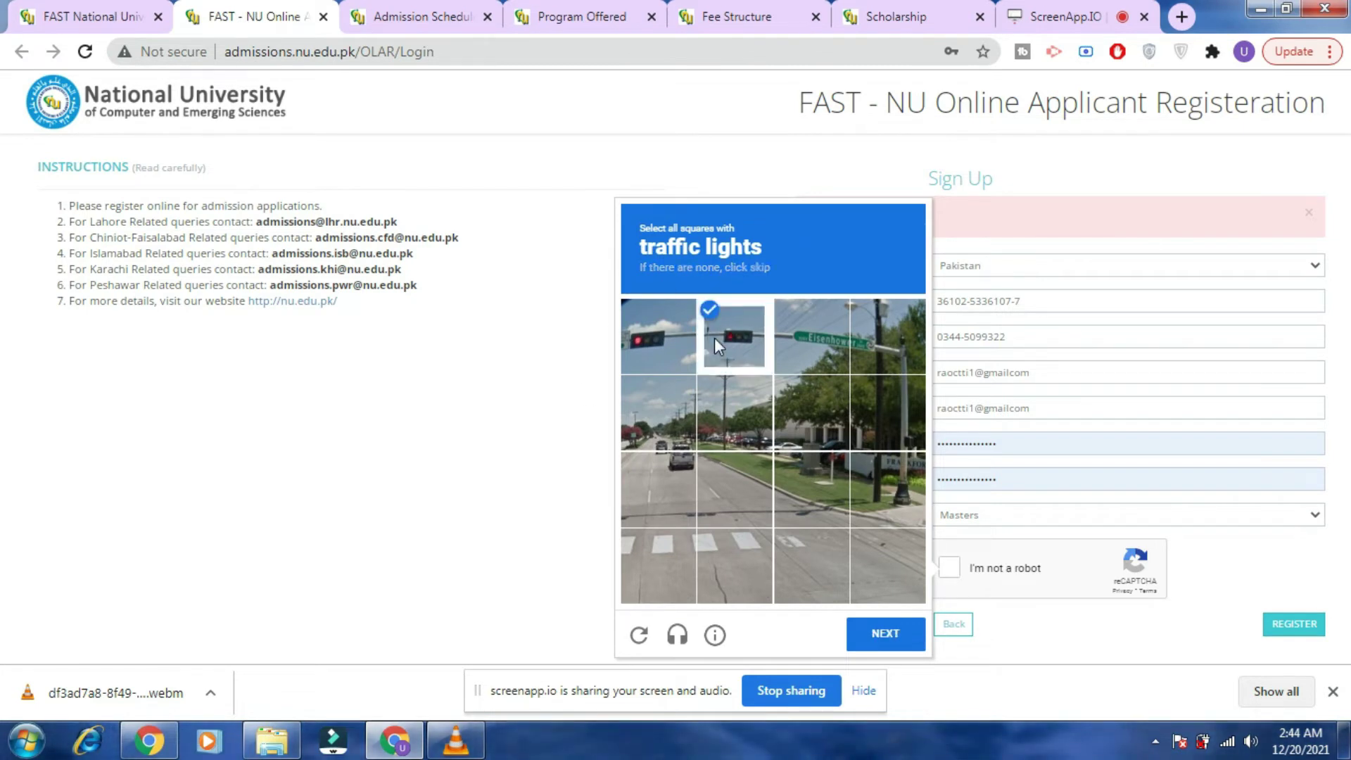
click(661, 322)
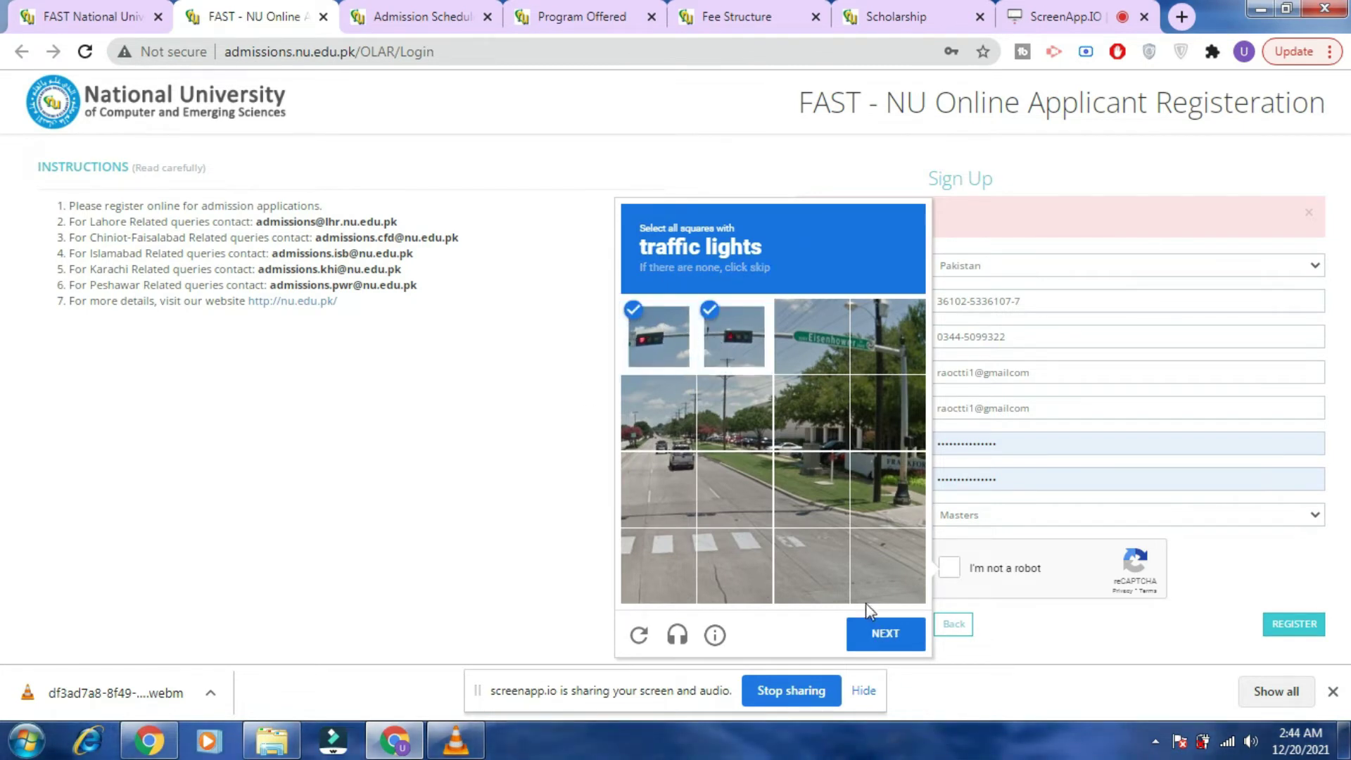
click(877, 620)
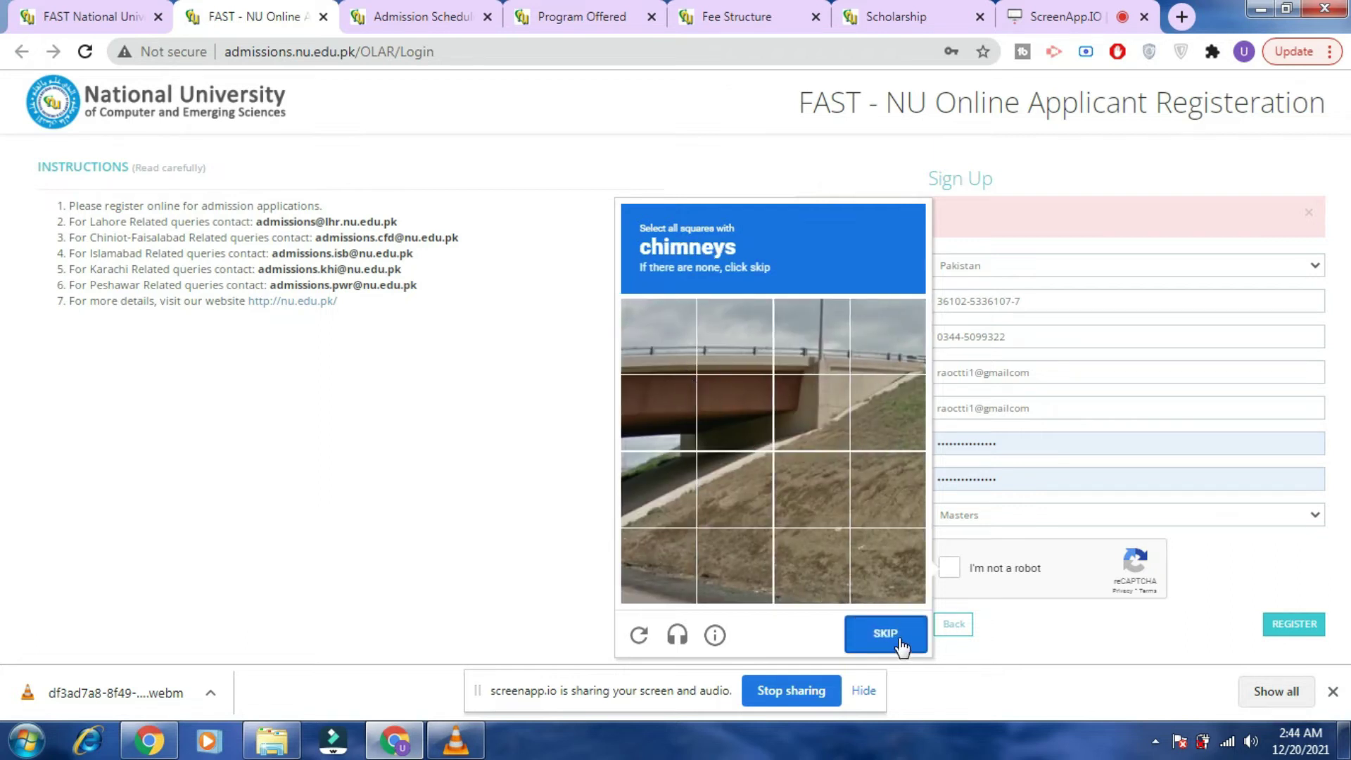
click(898, 640)
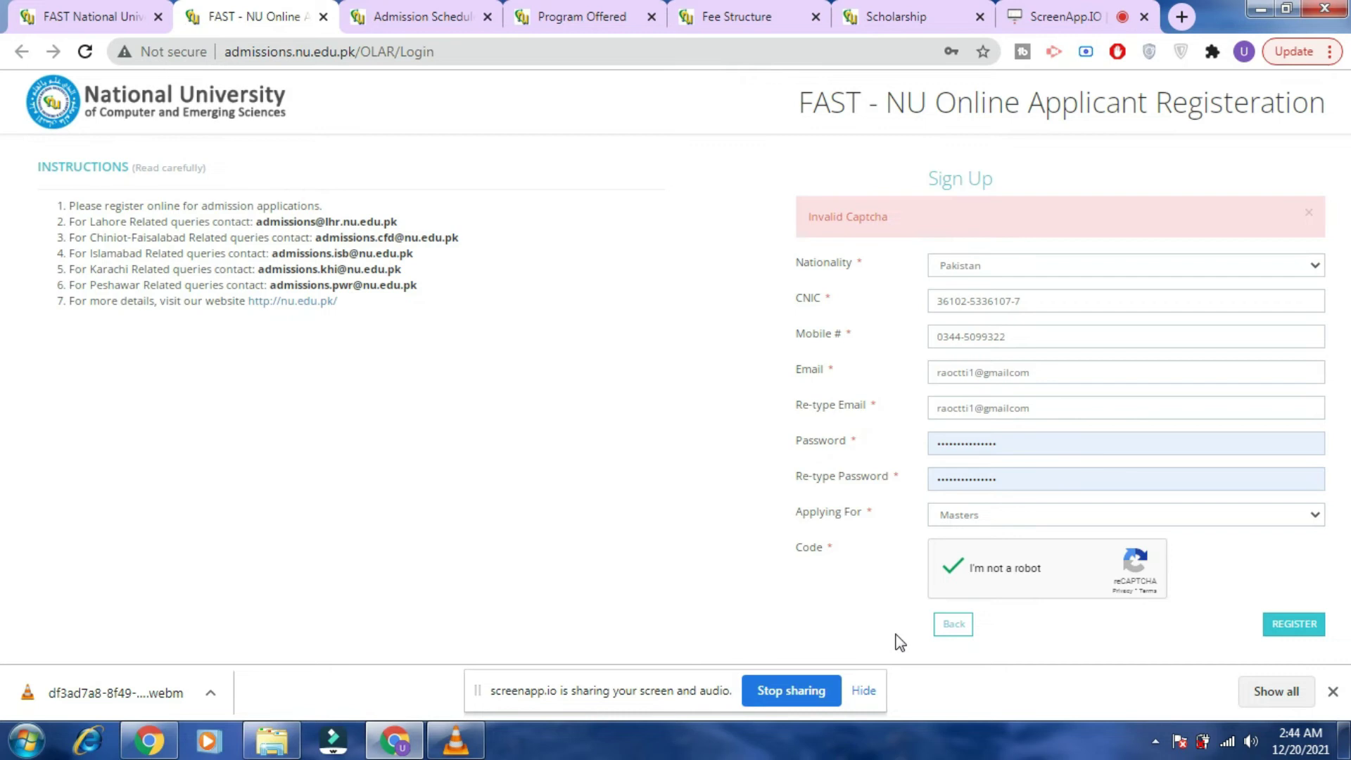
click(1293, 626)
click(1288, 637)
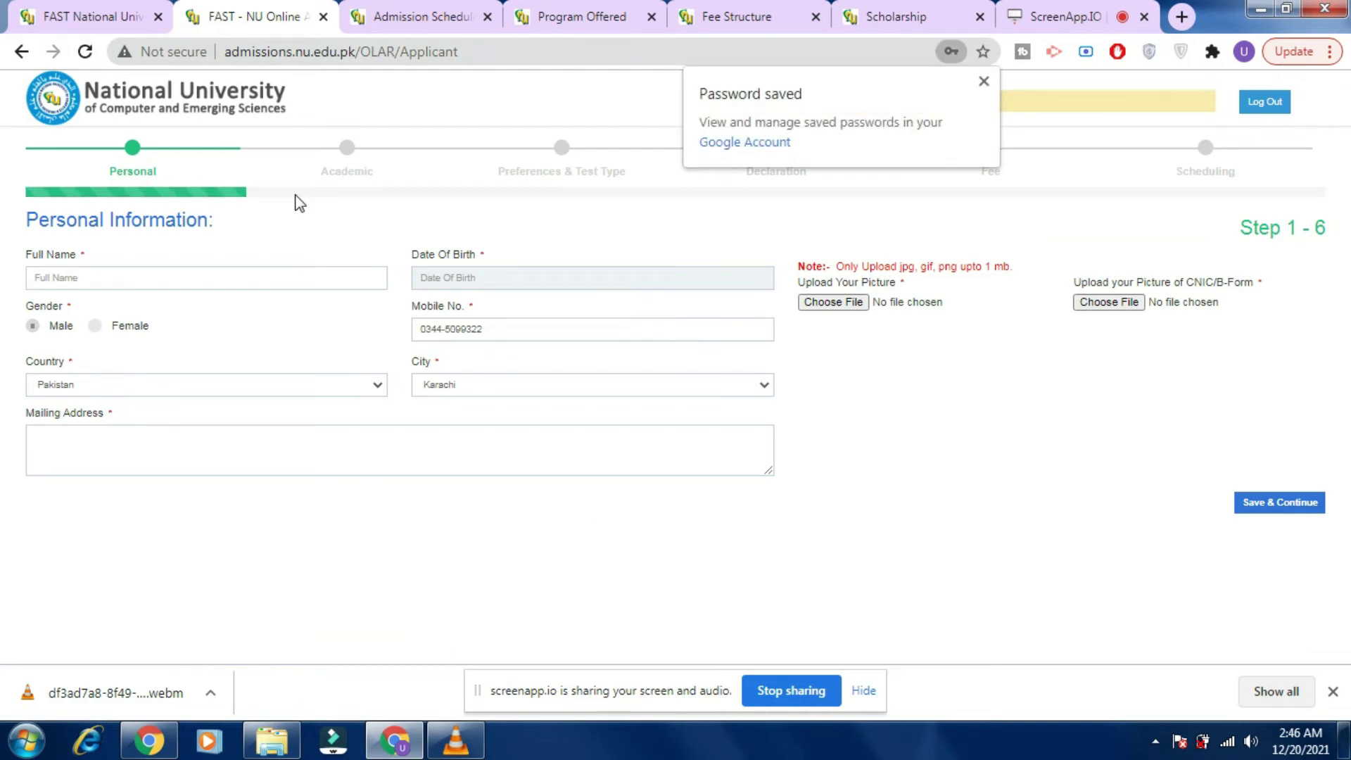
Dismiss the Chrome 'Password saved' bubble to reveal the registration number banner.
click(983, 83)
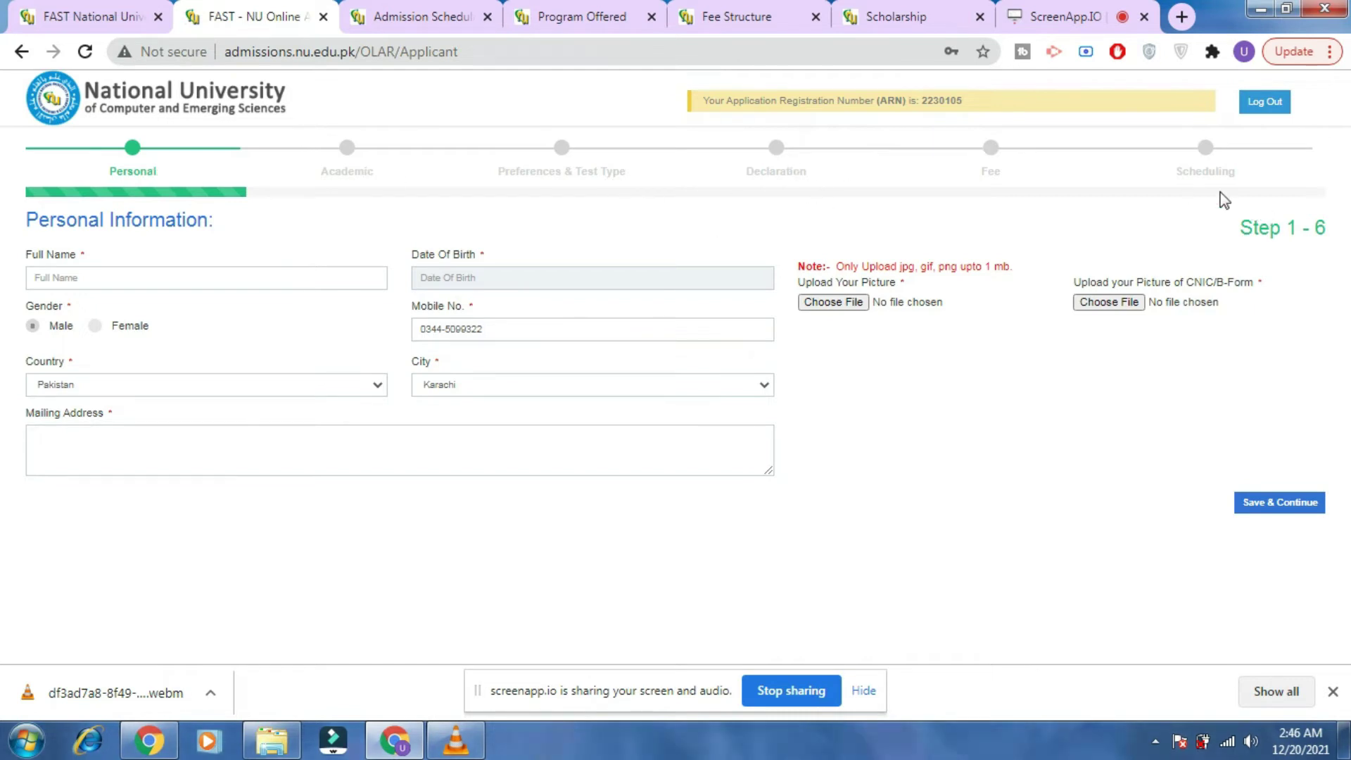
Enter the applicant's full name, keep gender Male, and set City to Islamabad.
click(300, 278)
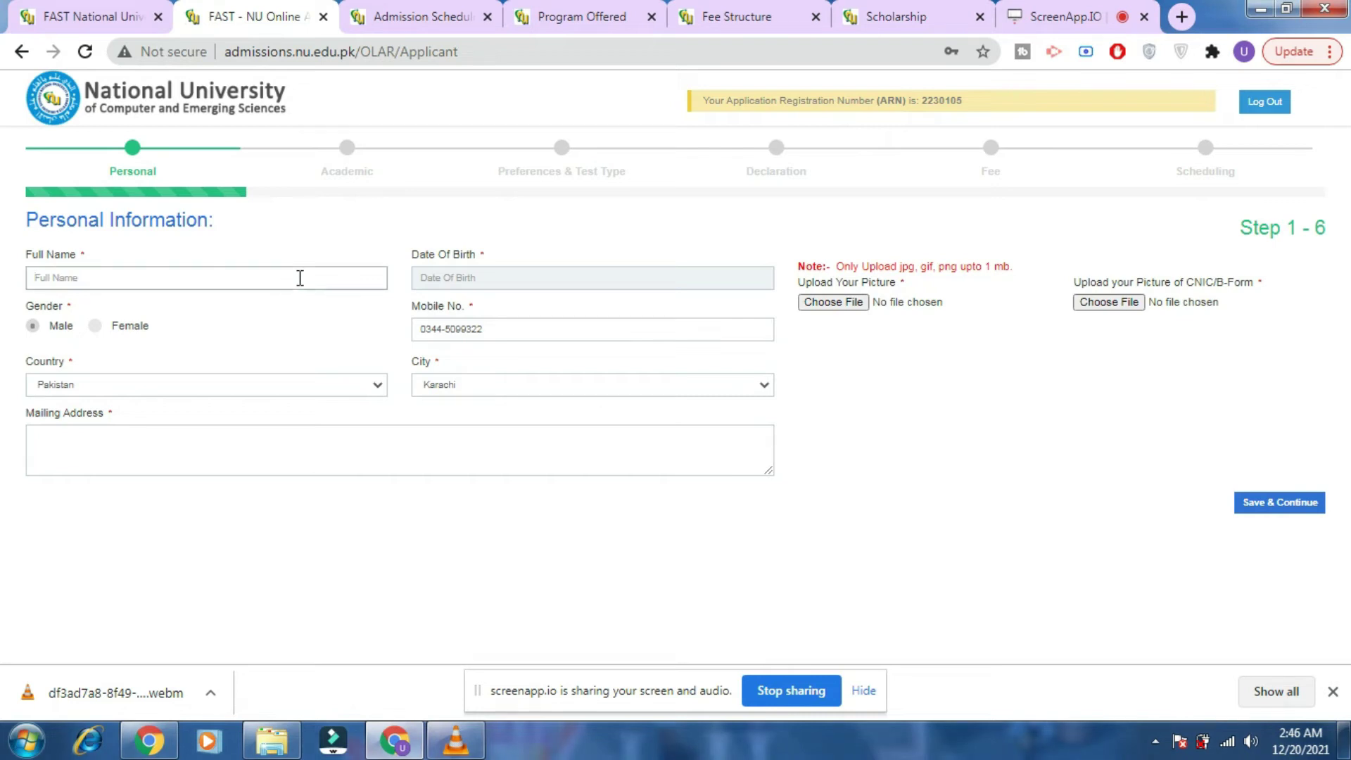
click(124, 326)
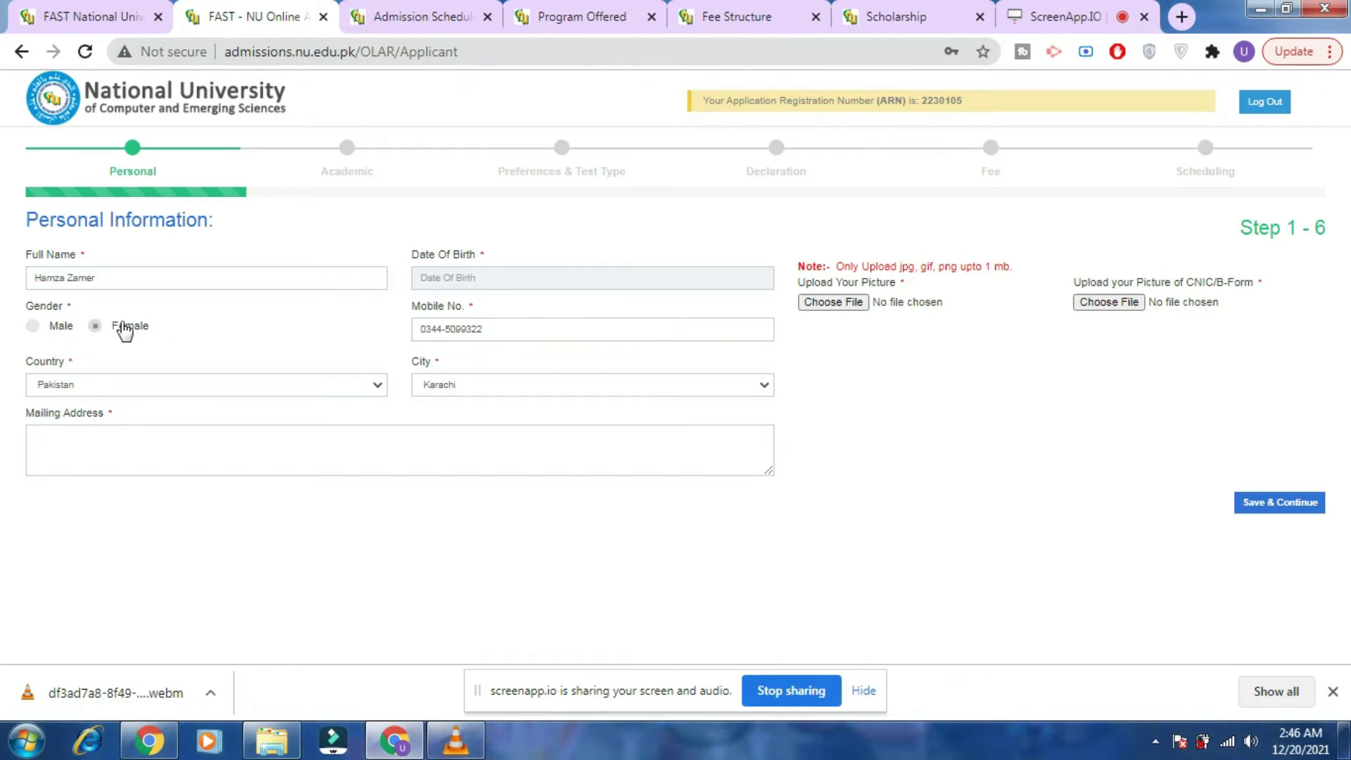
click(41, 327)
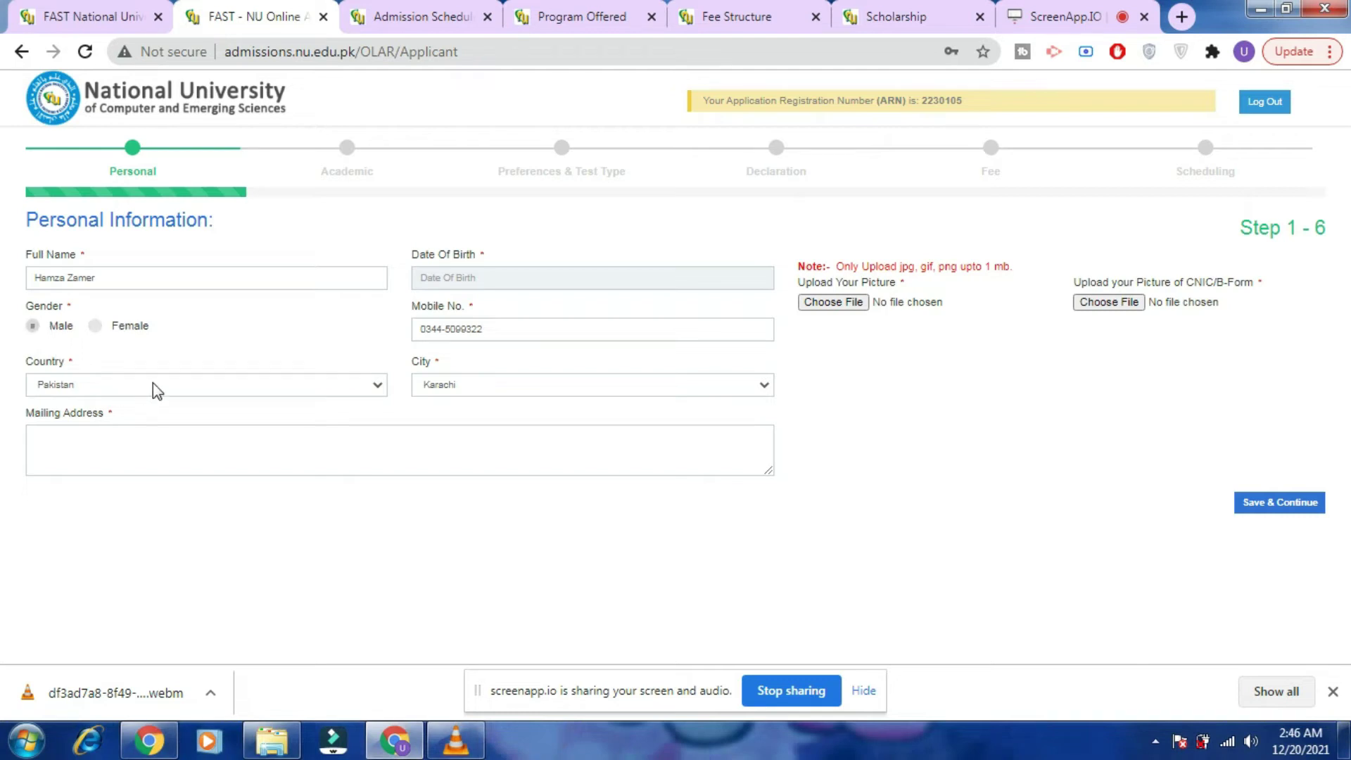
click(656, 383)
click(626, 431)
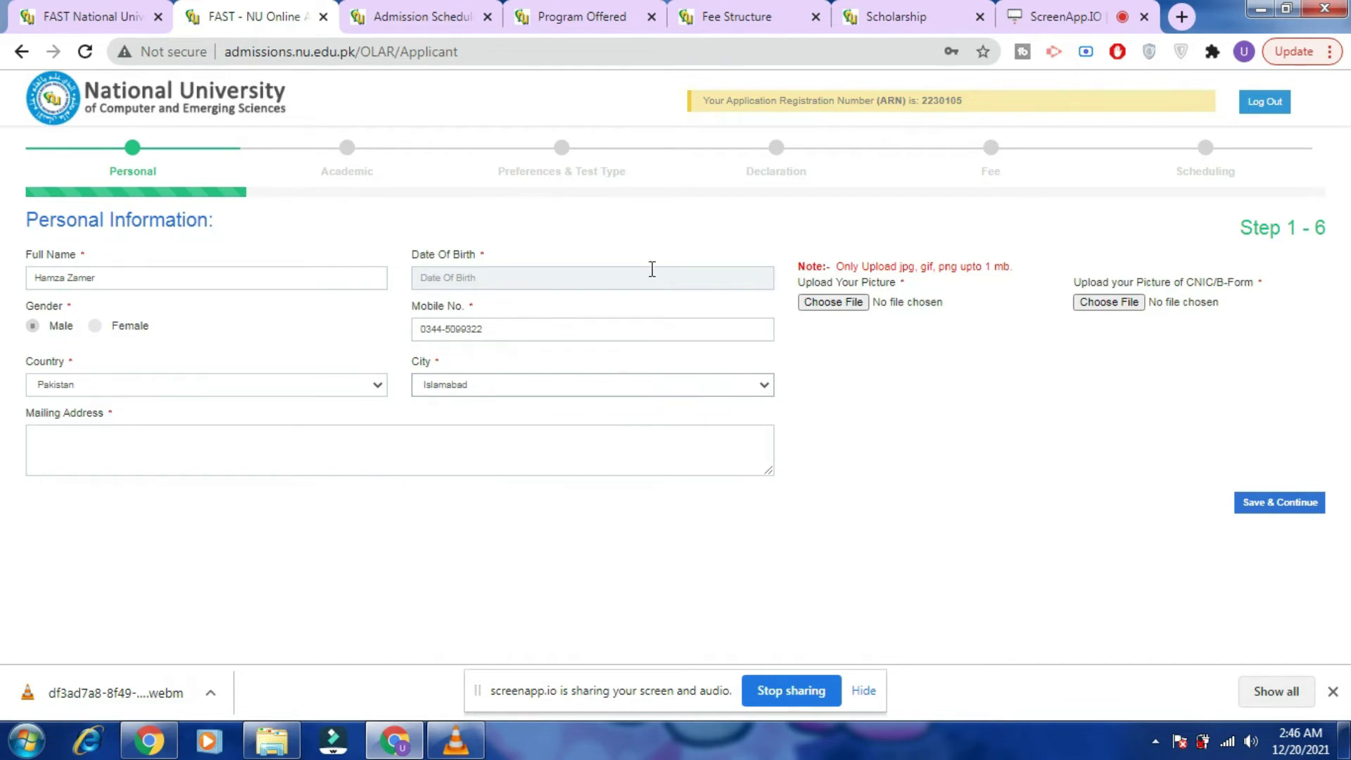
click(573, 268)
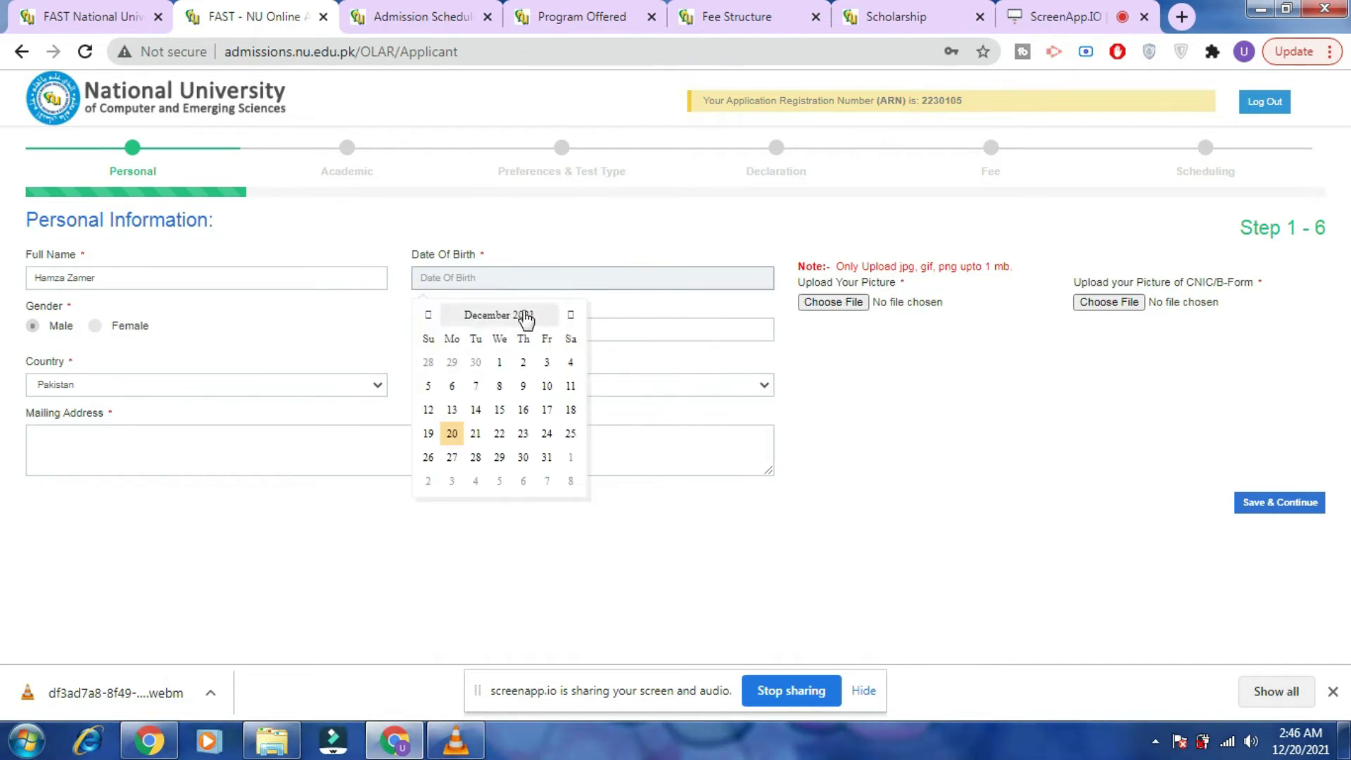
click(525, 315)
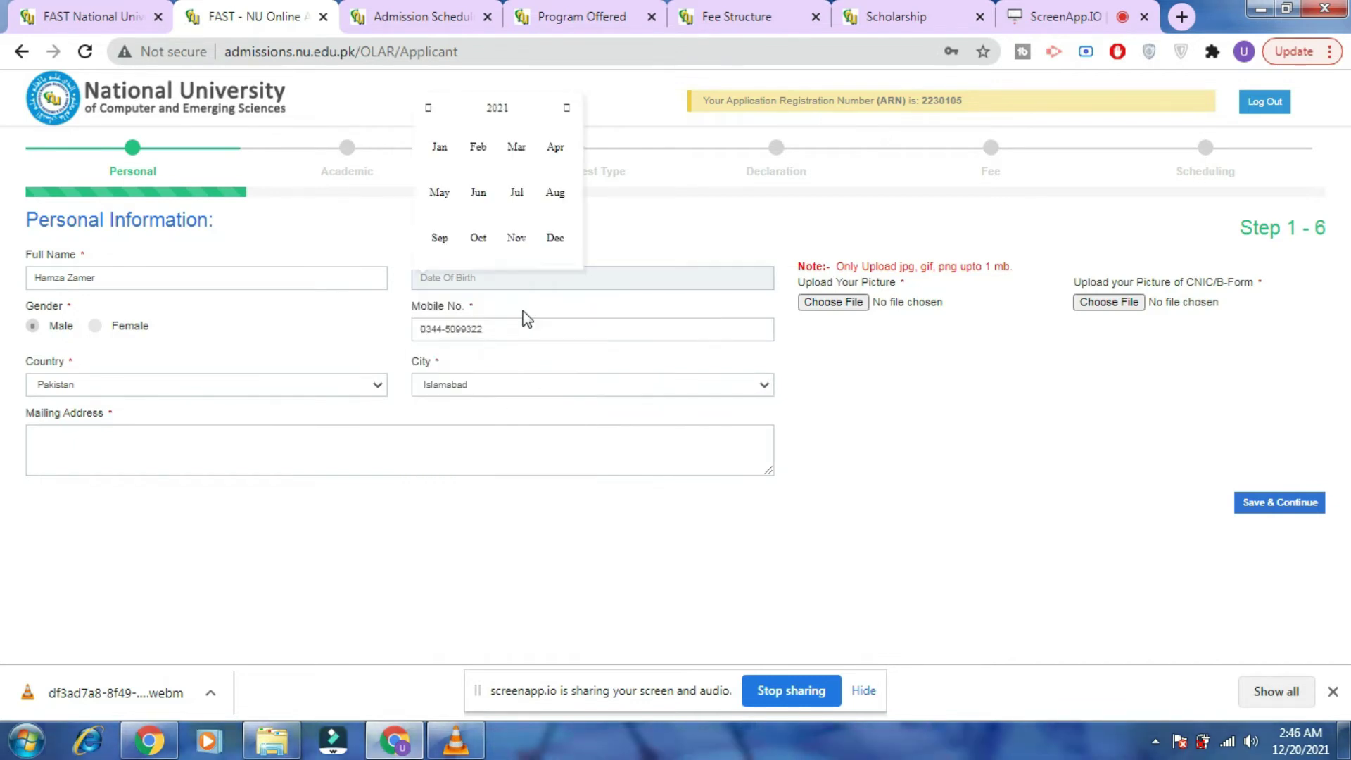
click(521, 147)
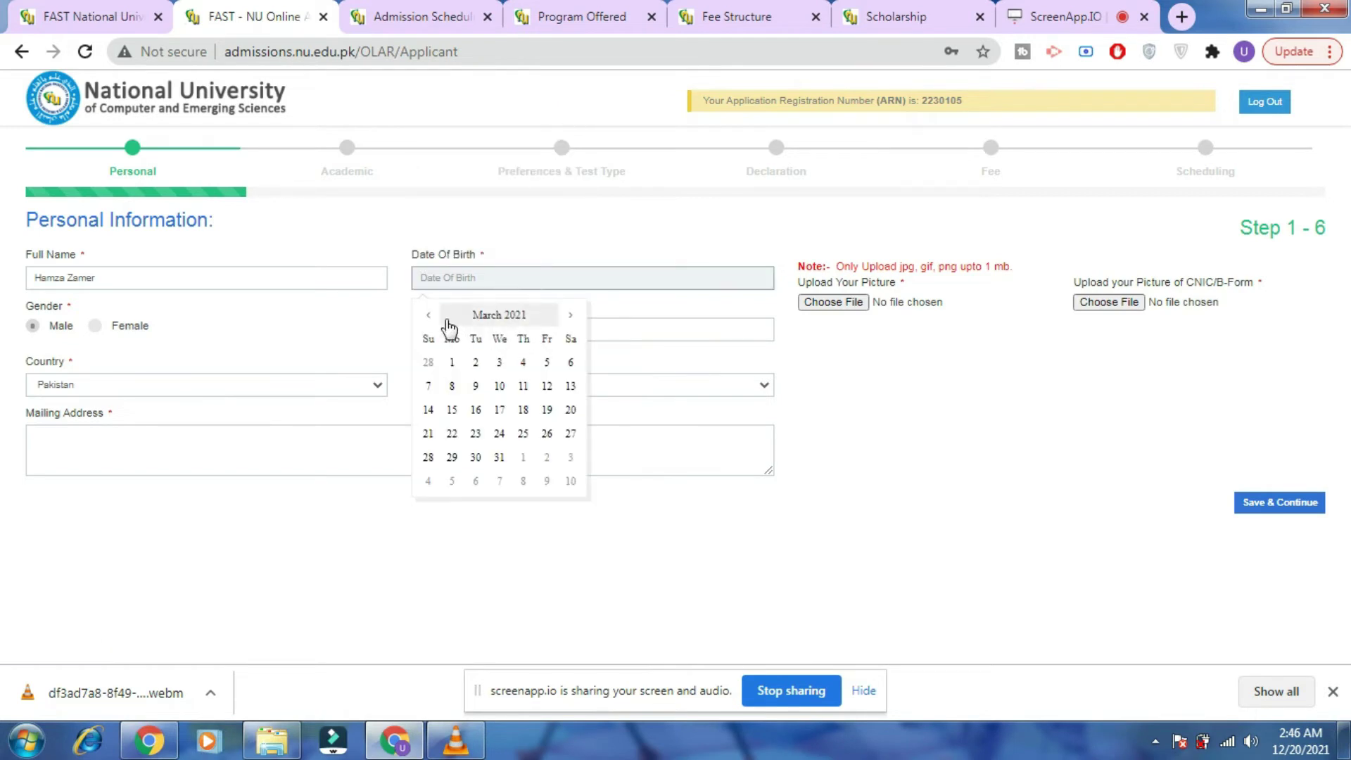
click(426, 318)
click(426, 318)
click(426, 318)
click(426, 318)
click(426, 318)
click(427, 318)
click(426, 318)
click(426, 318)
click(426, 318)
click(493, 315)
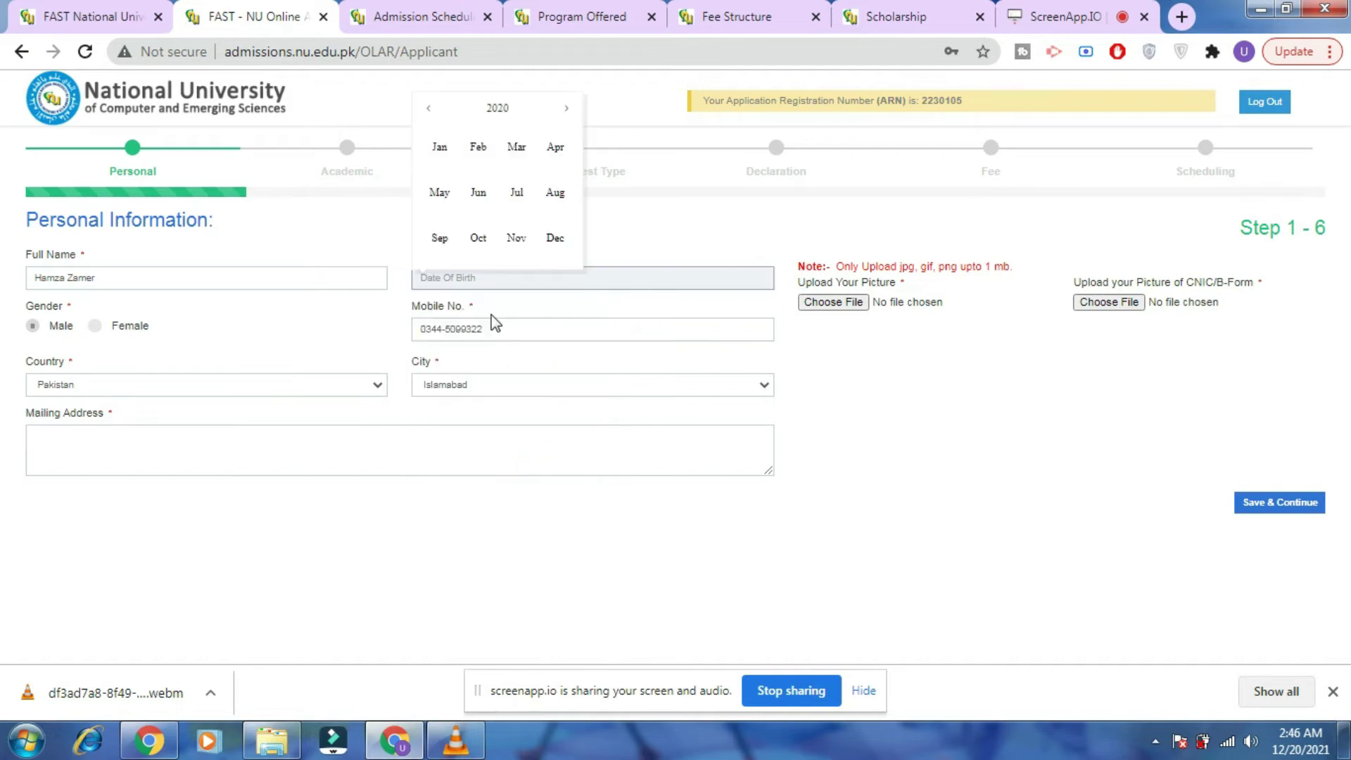
click(430, 111)
click(430, 111)
click(431, 111)
click(430, 112)
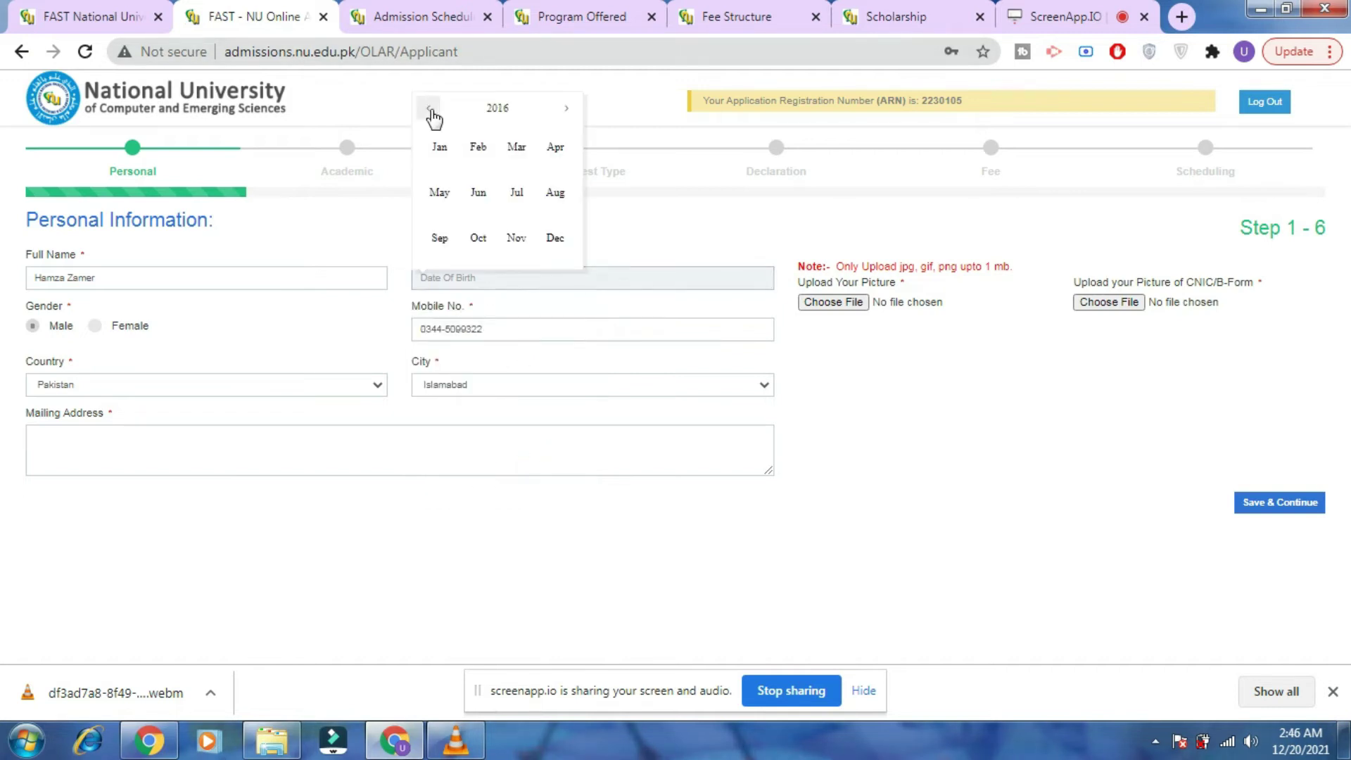
click(429, 109)
click(429, 109)
click(429, 109)
click(430, 109)
click(429, 109)
click(430, 109)
click(430, 109)
click(429, 108)
click(428, 107)
click(428, 107)
click(429, 108)
click(429, 108)
click(429, 108)
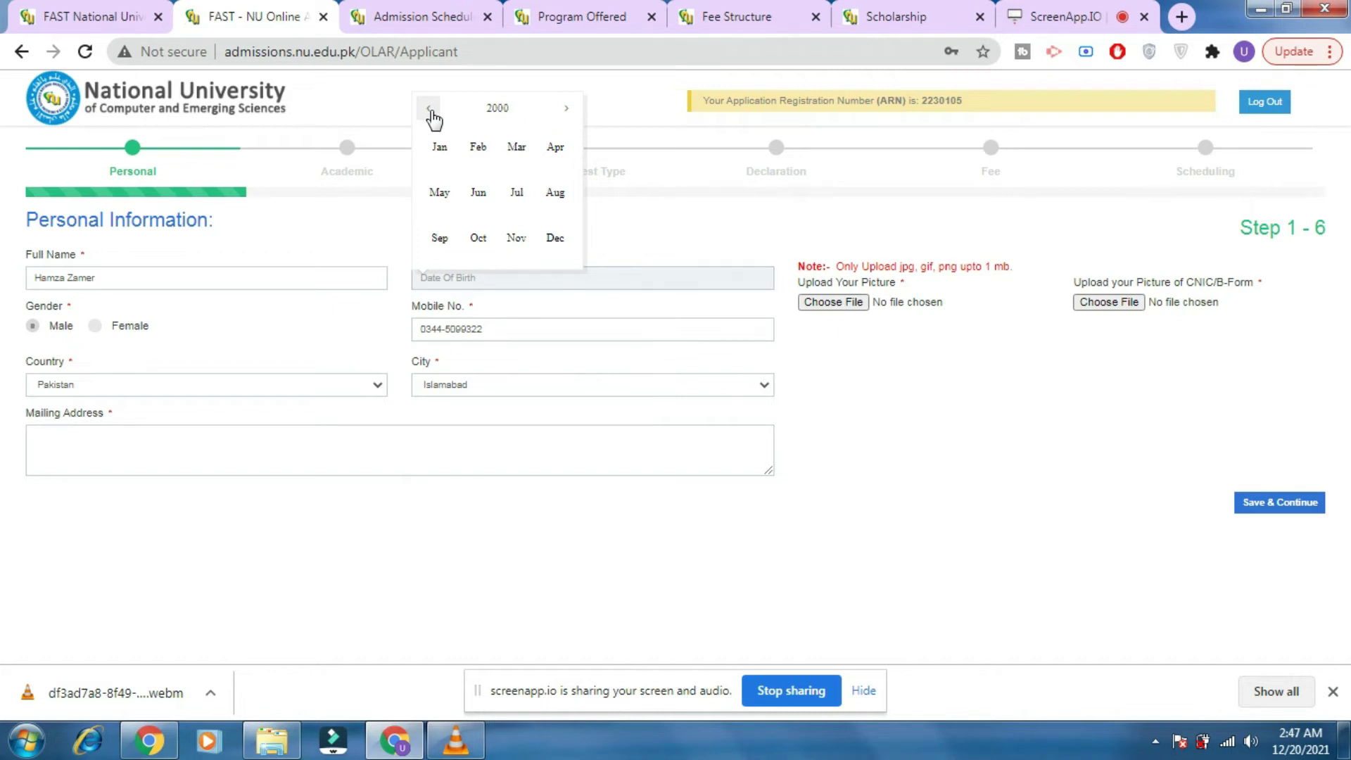
click(537, 163)
click(498, 389)
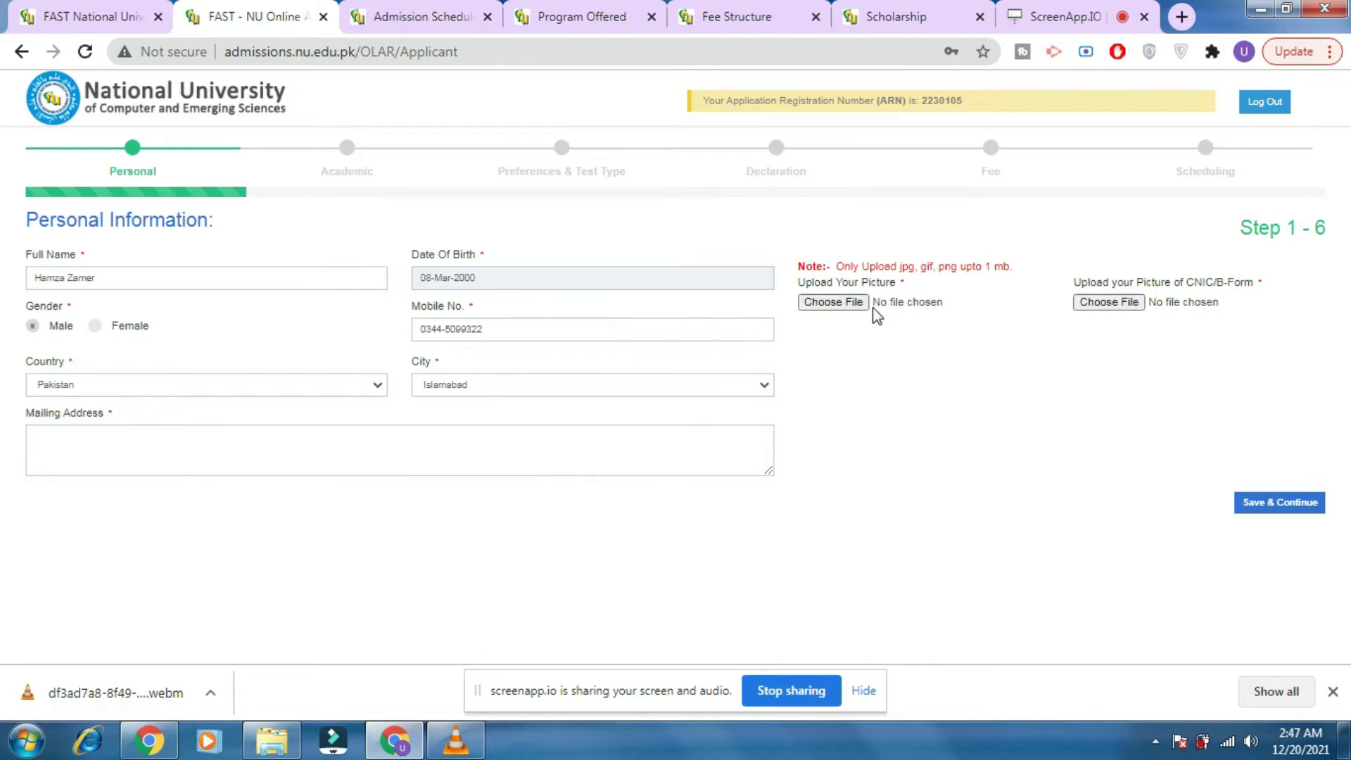
click(847, 308)
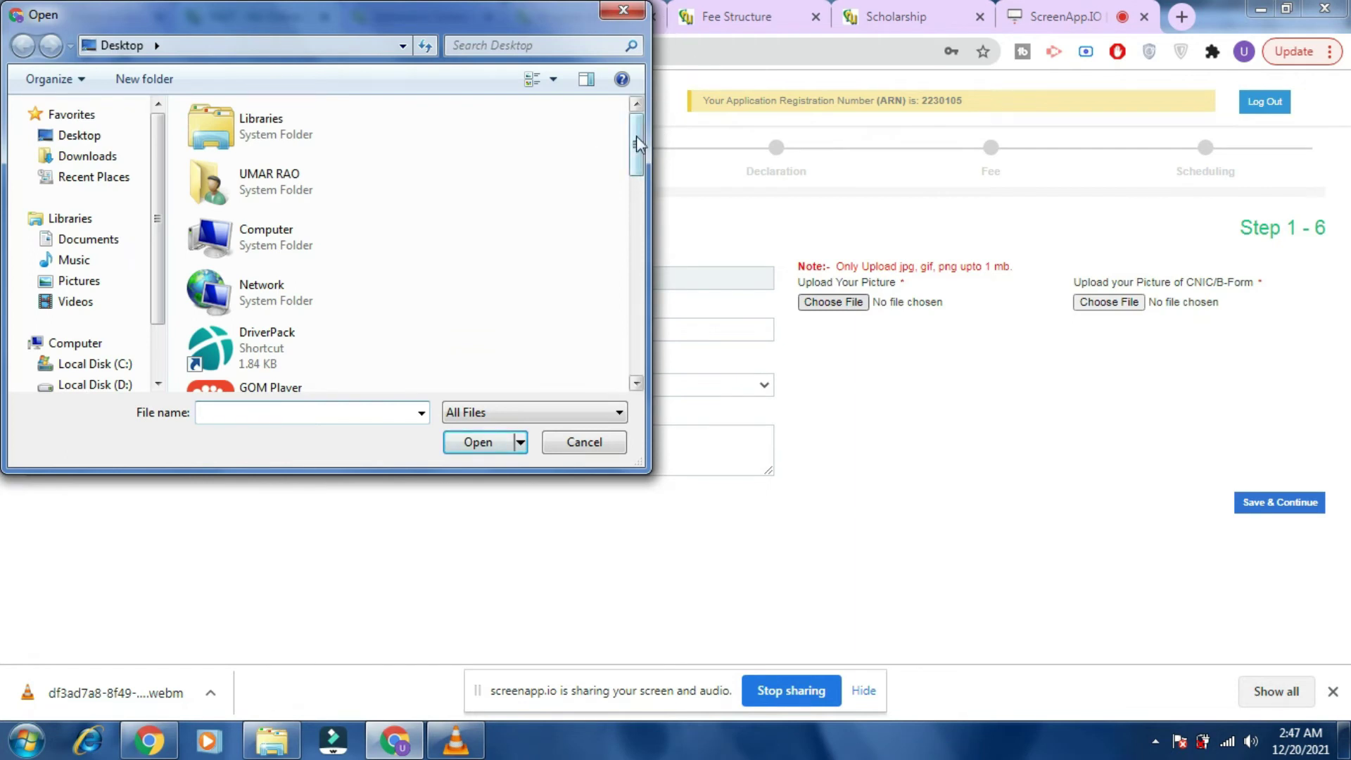
Upload IMG_20210824_220445539 as the applicant's picture.
scroll(636, 140, down, 5)
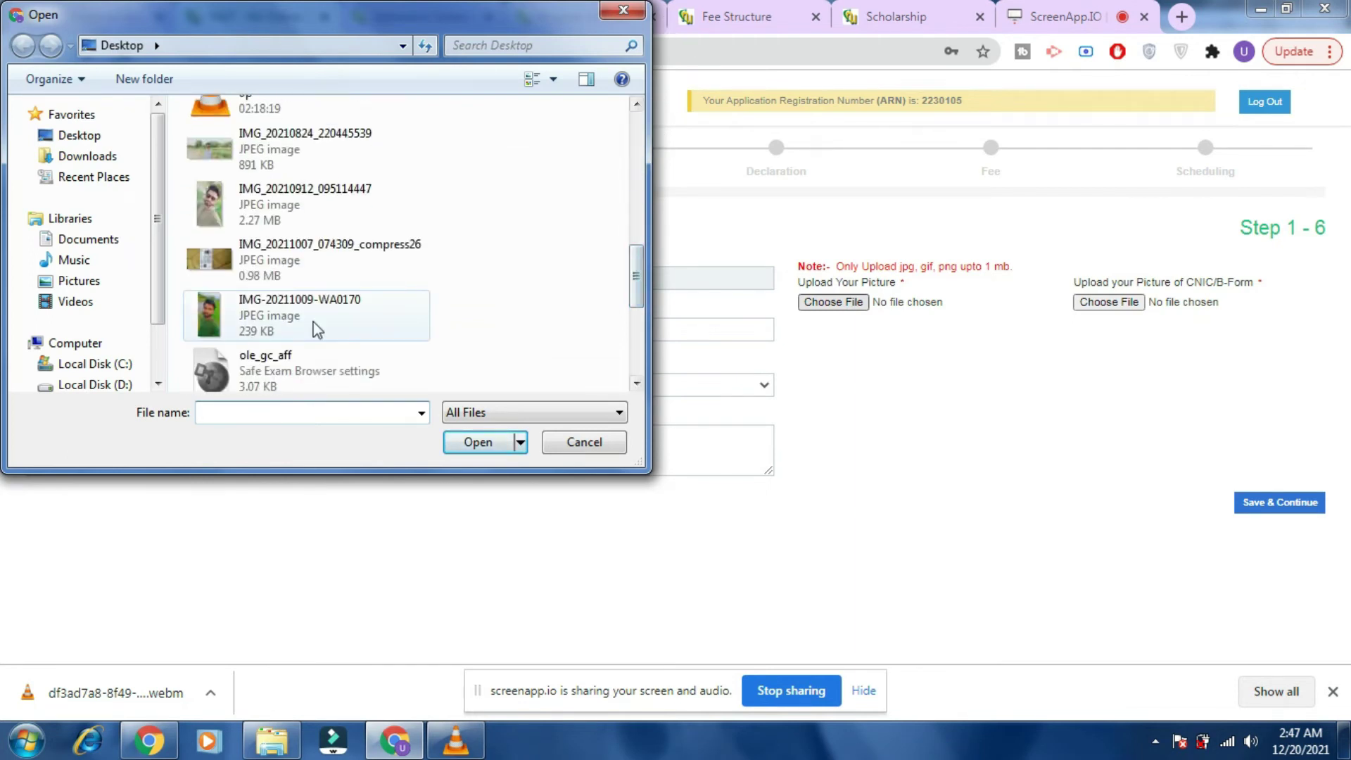
click(301, 320)
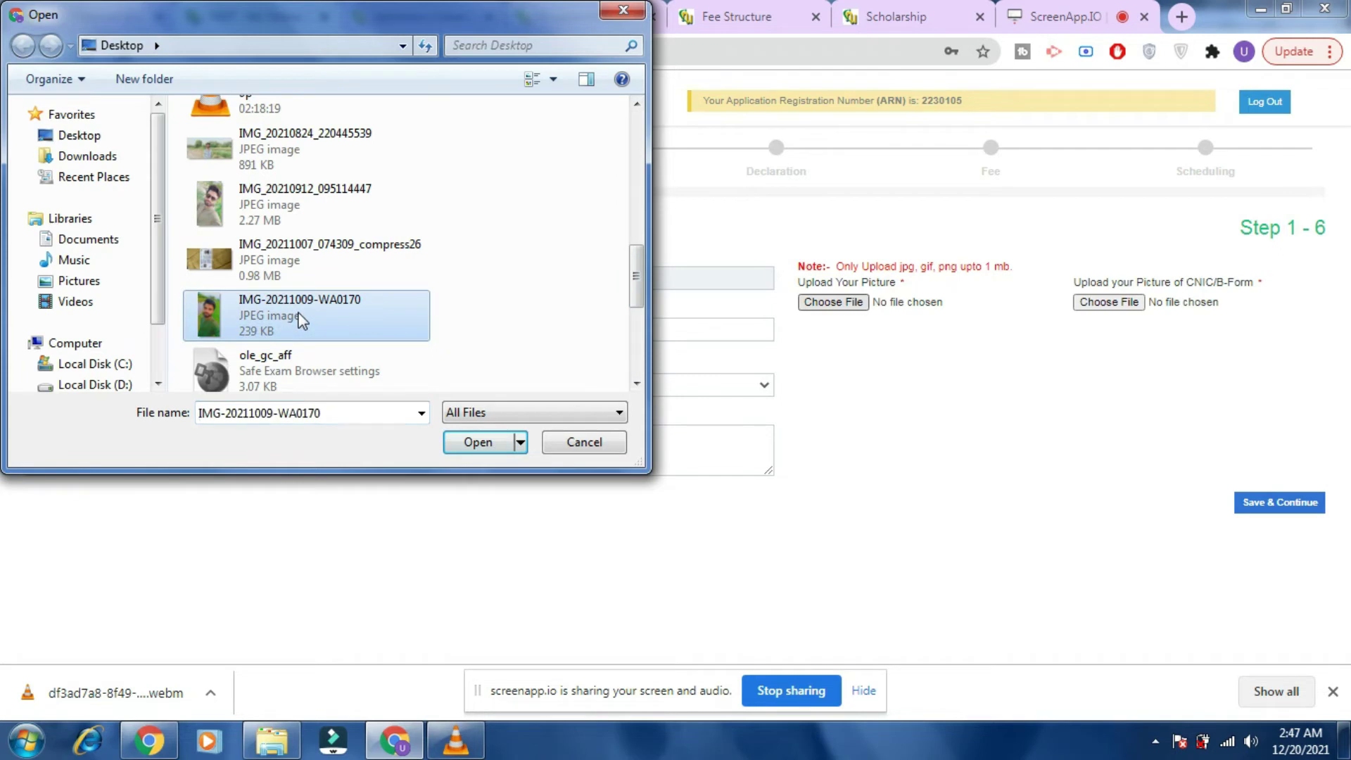
click(283, 158)
click(475, 443)
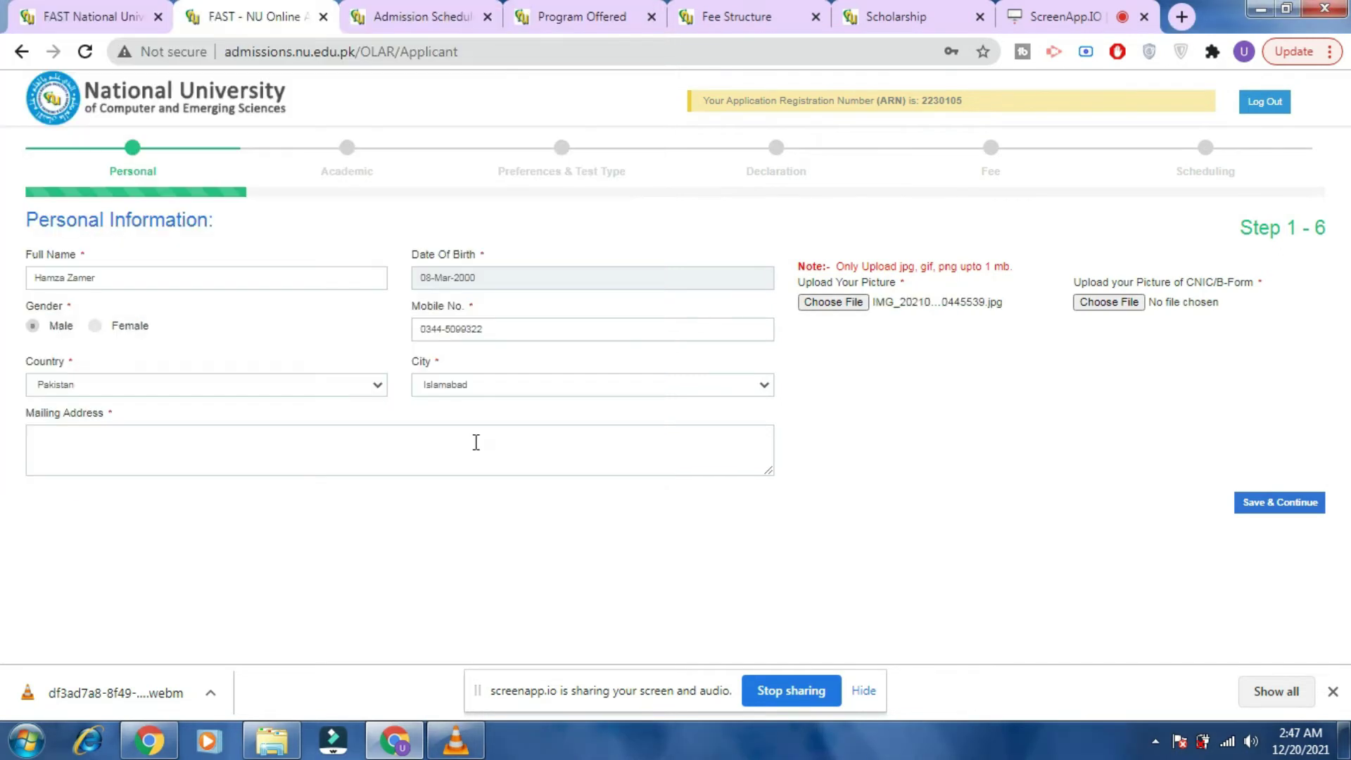
Upload IMG_20211007_074309_compress26 as the CNIC/B-Form picture.
click(1117, 307)
drag(634, 118, 639, 262)
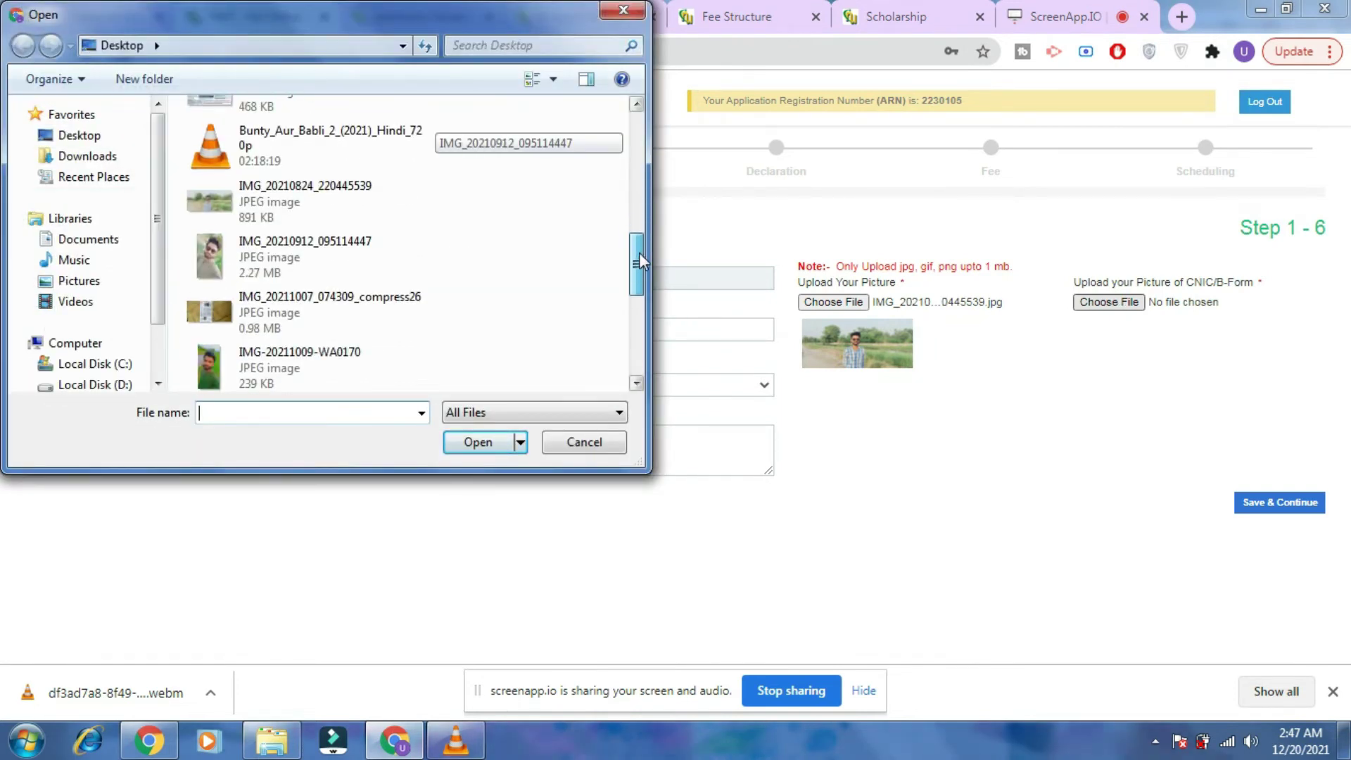
click(306, 321)
click(470, 441)
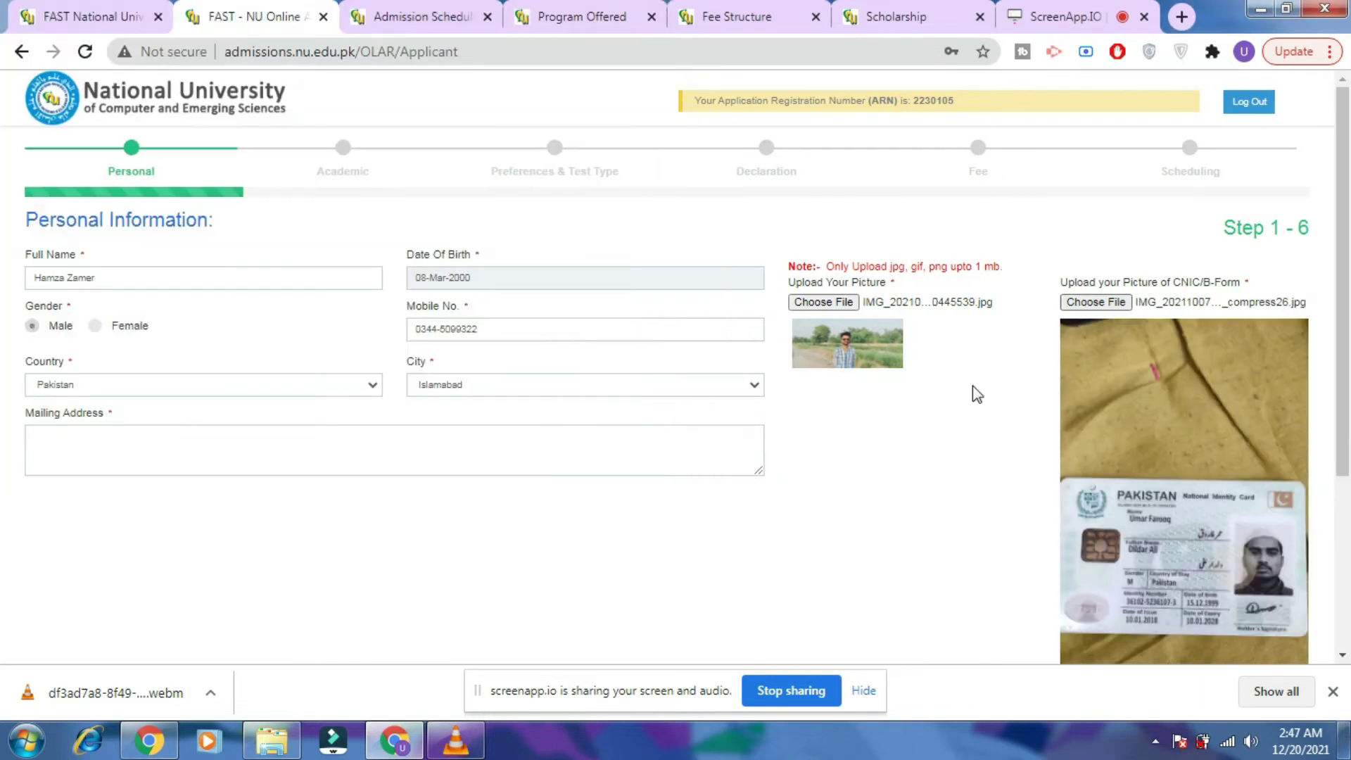
Fill Mailing Address with JDSHFKUESHJJHSDKVJDSKJV and save the Personal Information form.
drag(1346, 287, 1347, 464)
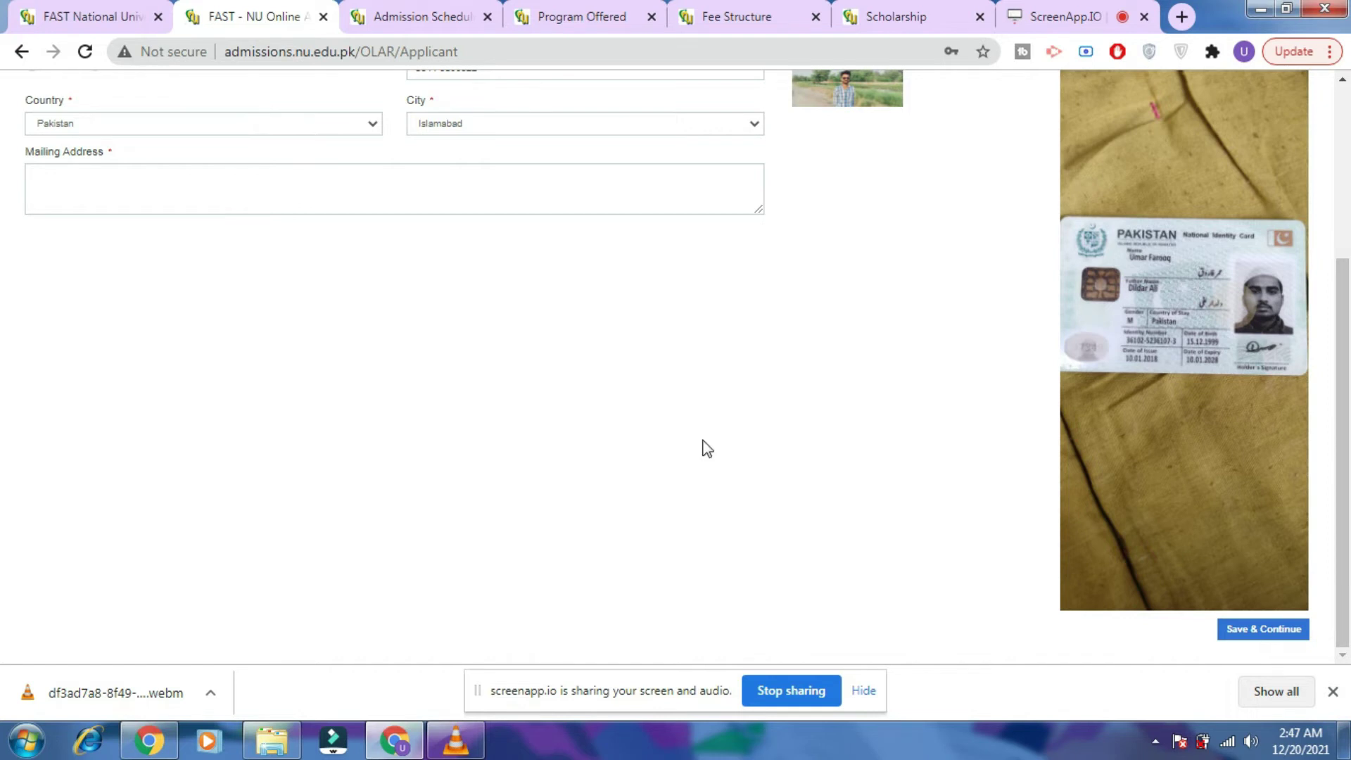
click(582, 197)
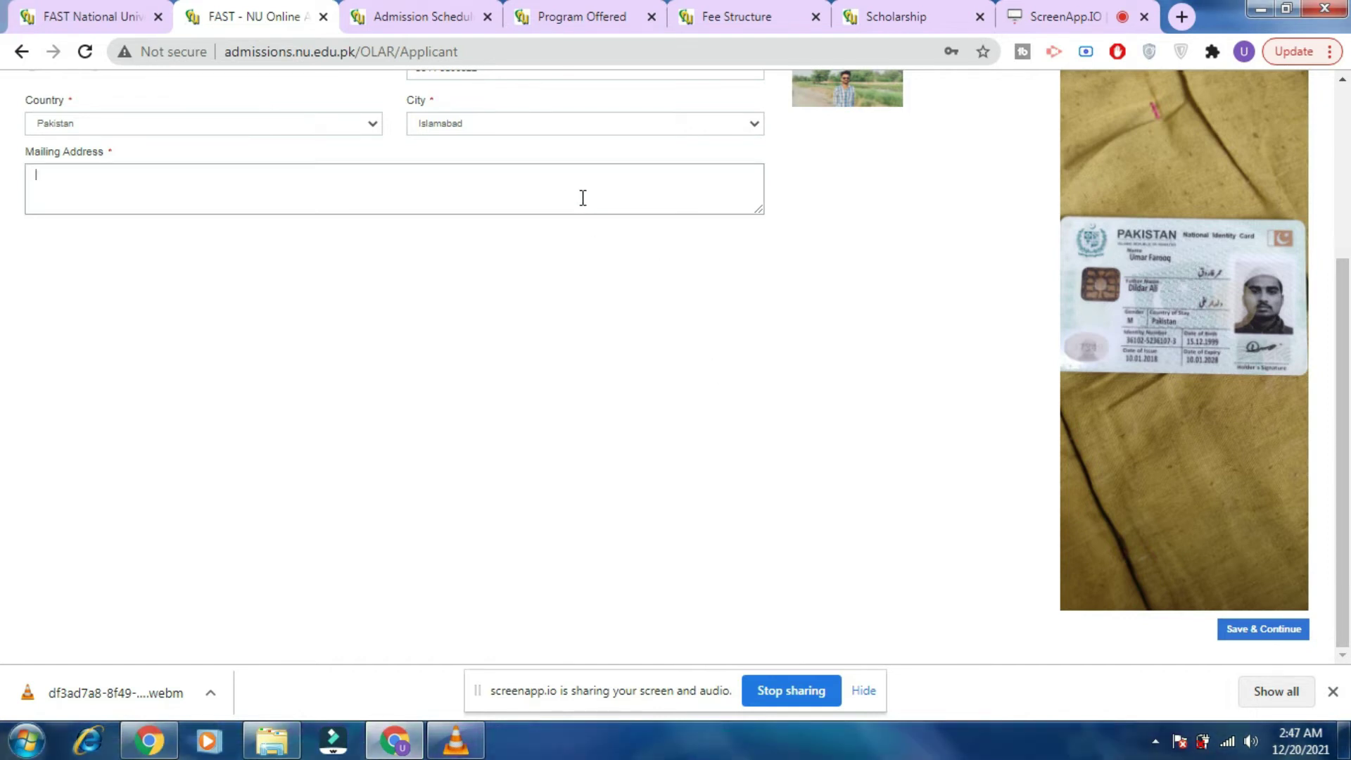
text(JDSHFKUESHJJHSDKVJDSKJV)
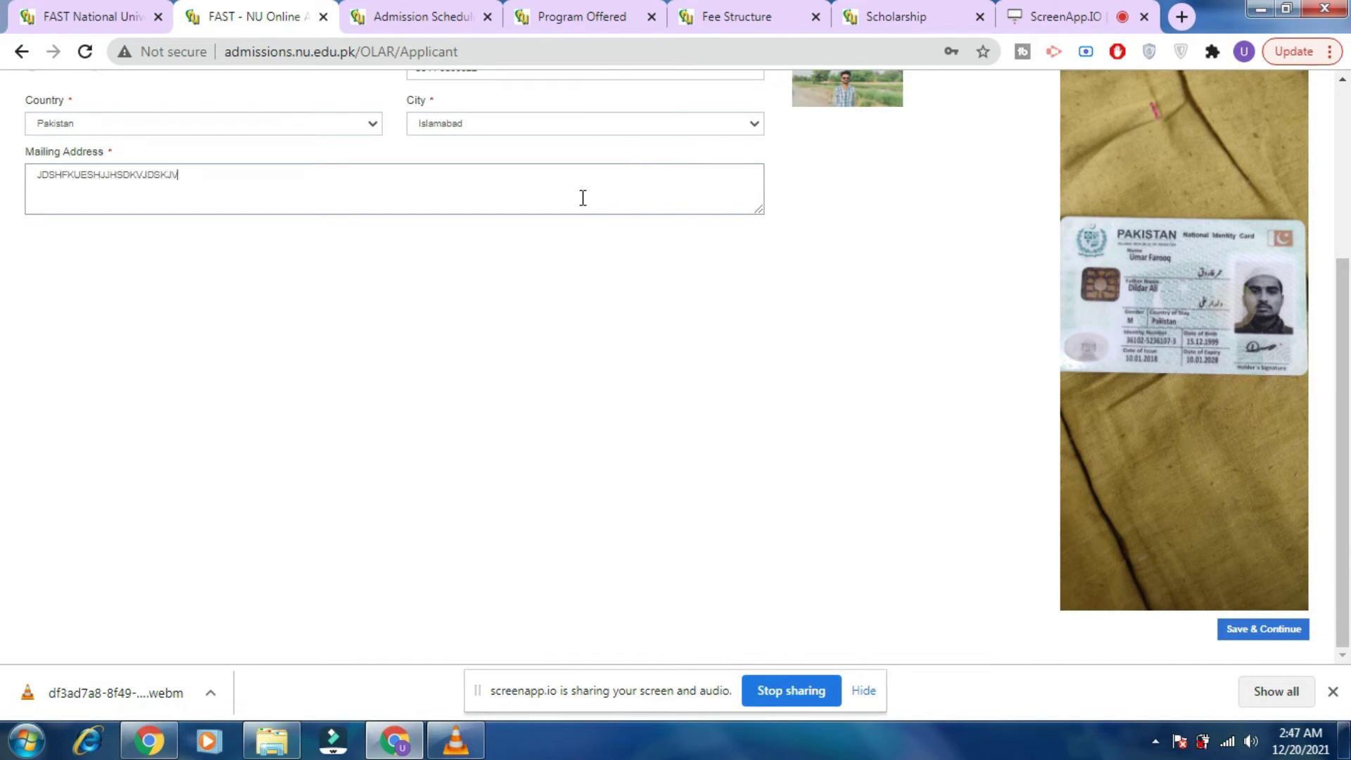
click(1263, 635)
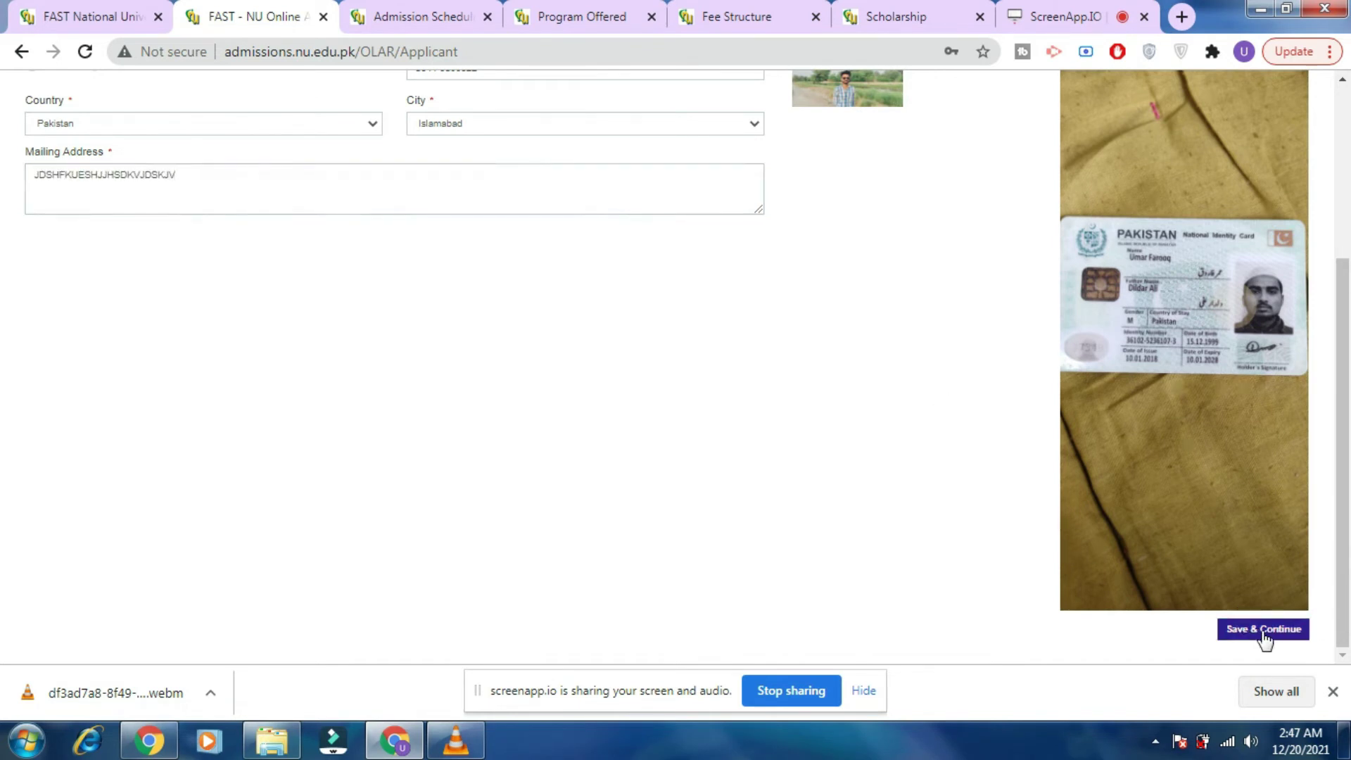
drag(1344, 435, 1347, 527)
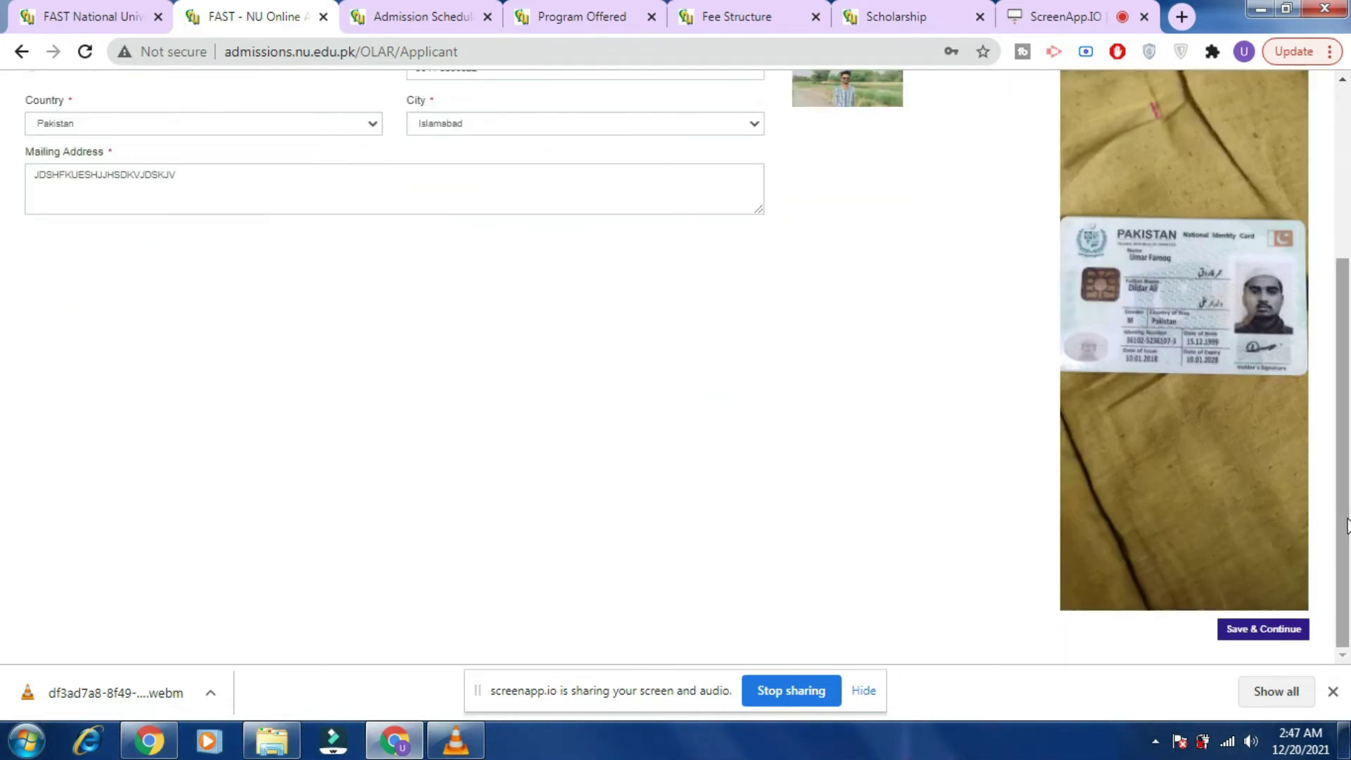
Save personal information, then set the SSC degree to SSC and the board to Federal.
click(1289, 632)
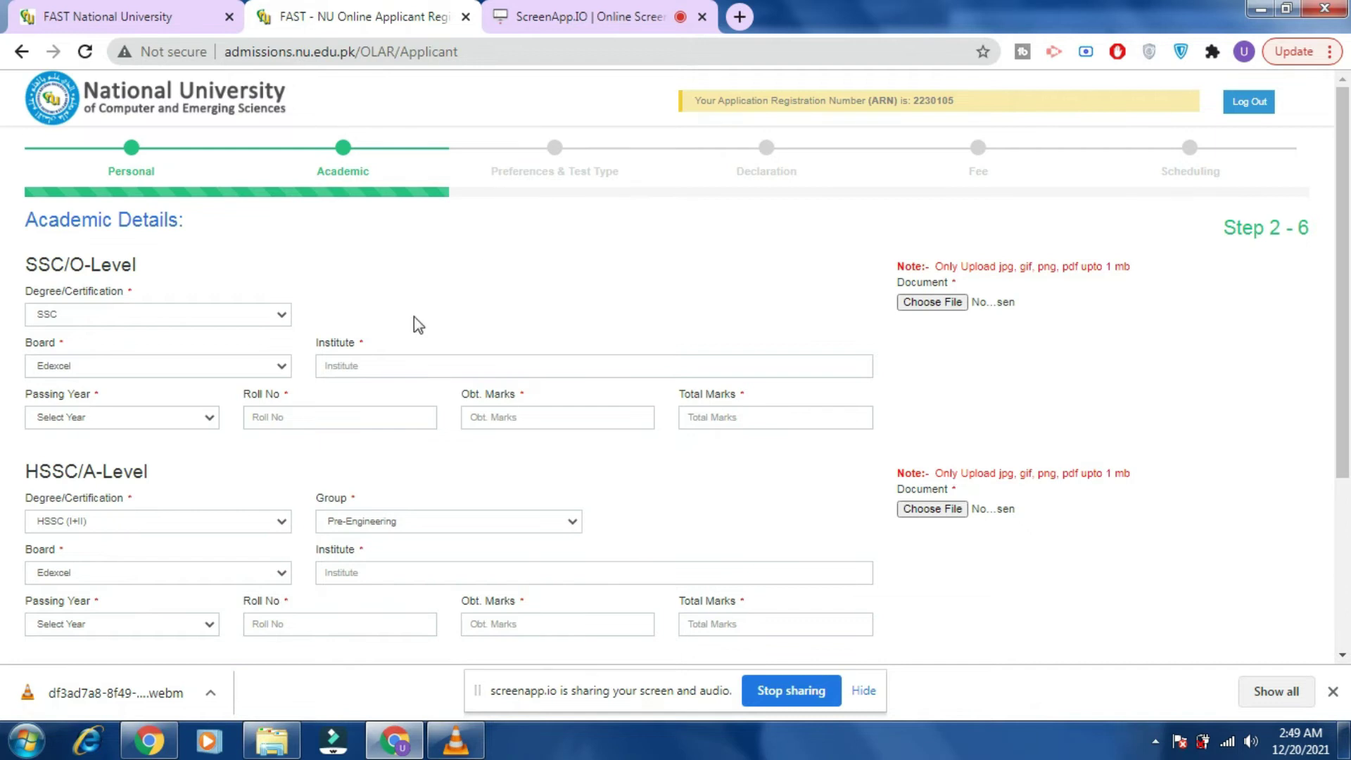
click(251, 316)
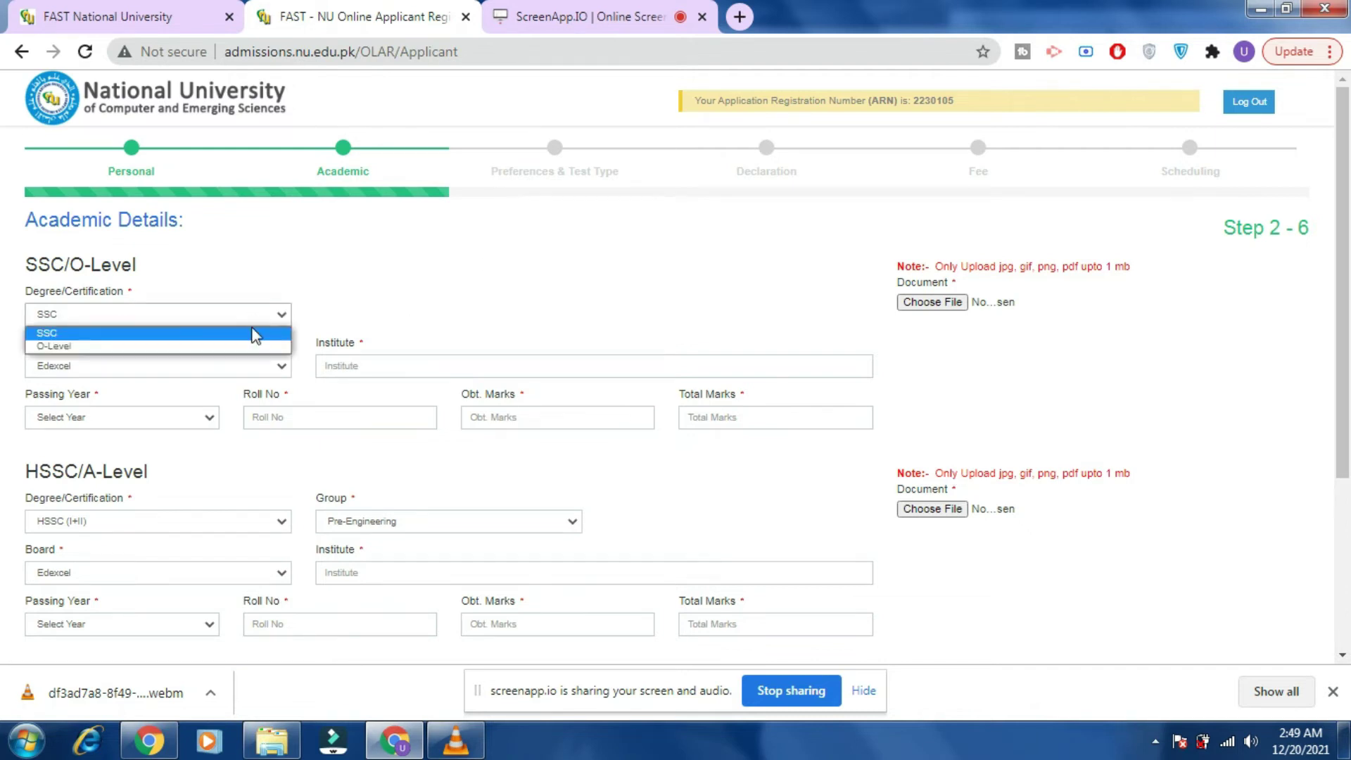
click(252, 345)
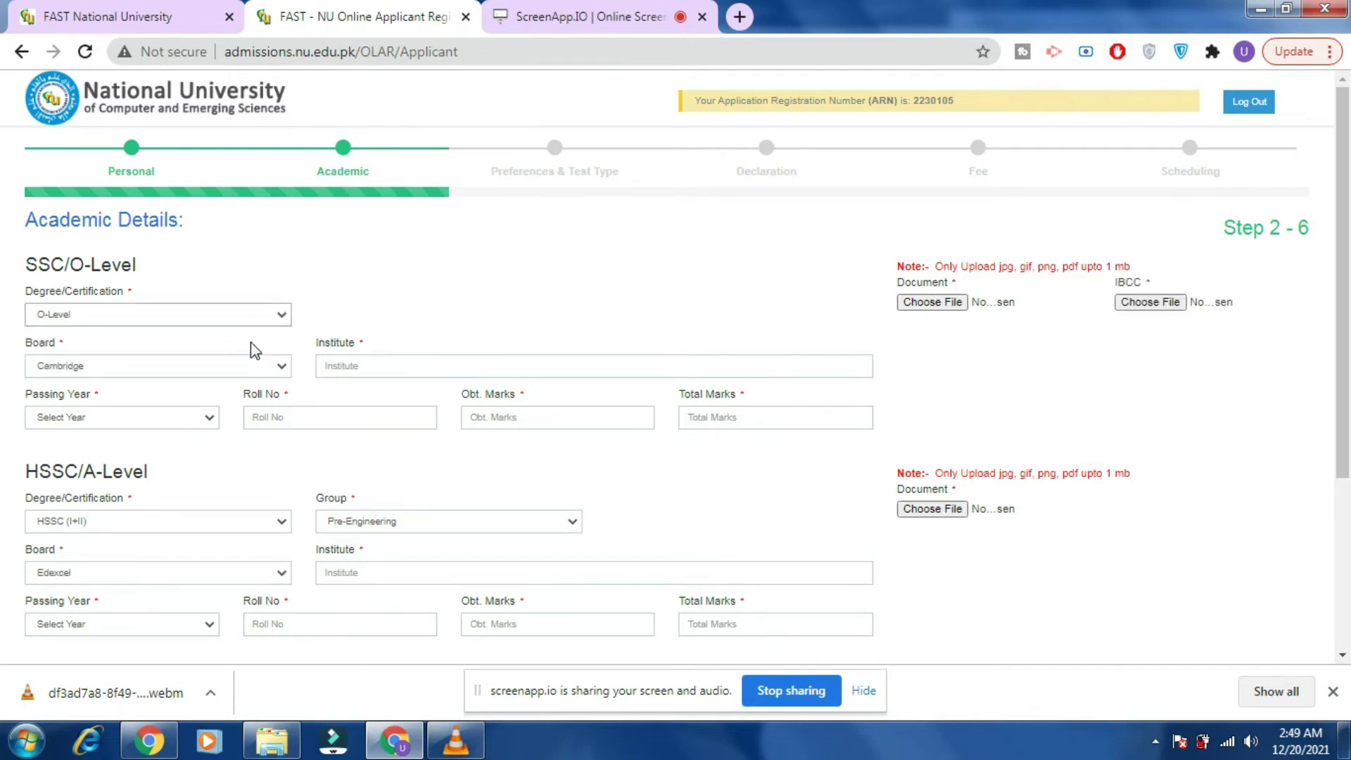
click(246, 312)
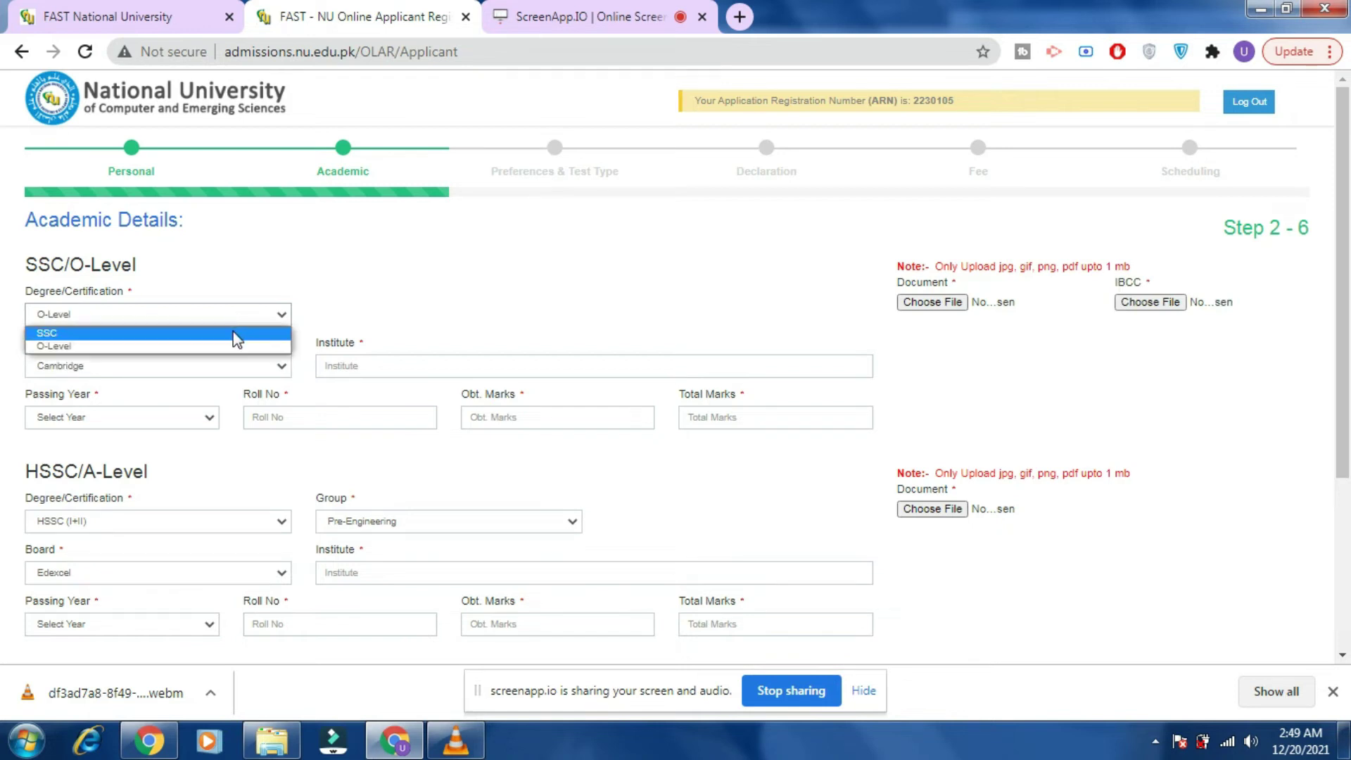
click(234, 331)
click(243, 367)
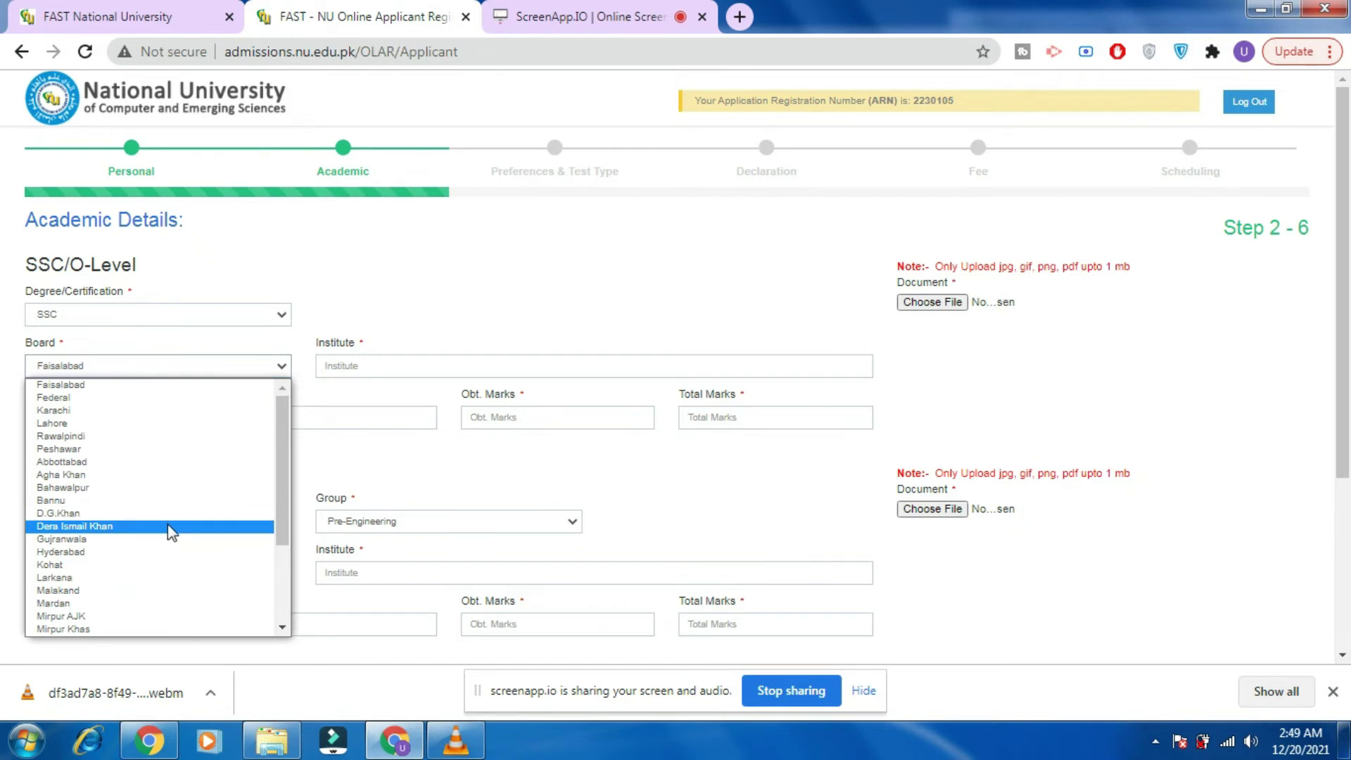
click(170, 401)
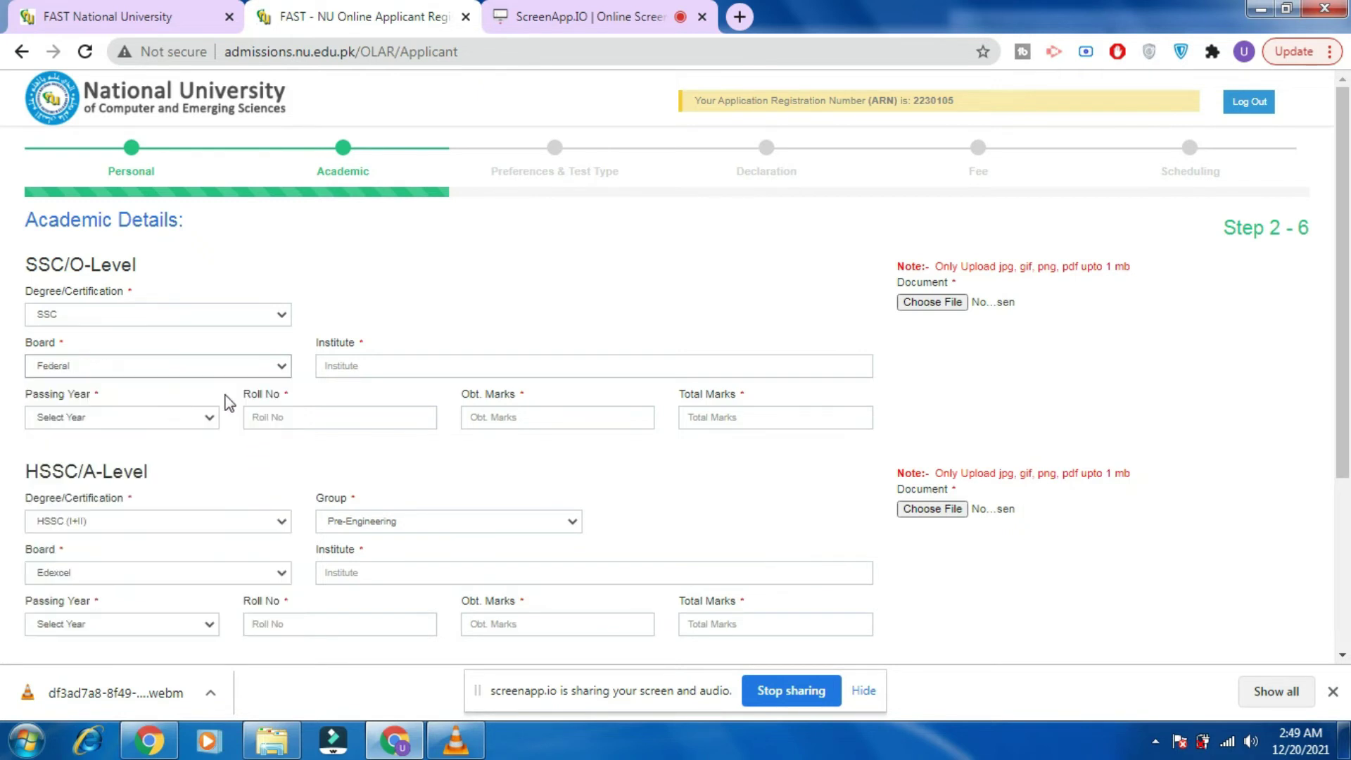
Enter the SSC institute, passing year 2018, roll number and obtained marks.
click(380, 373)
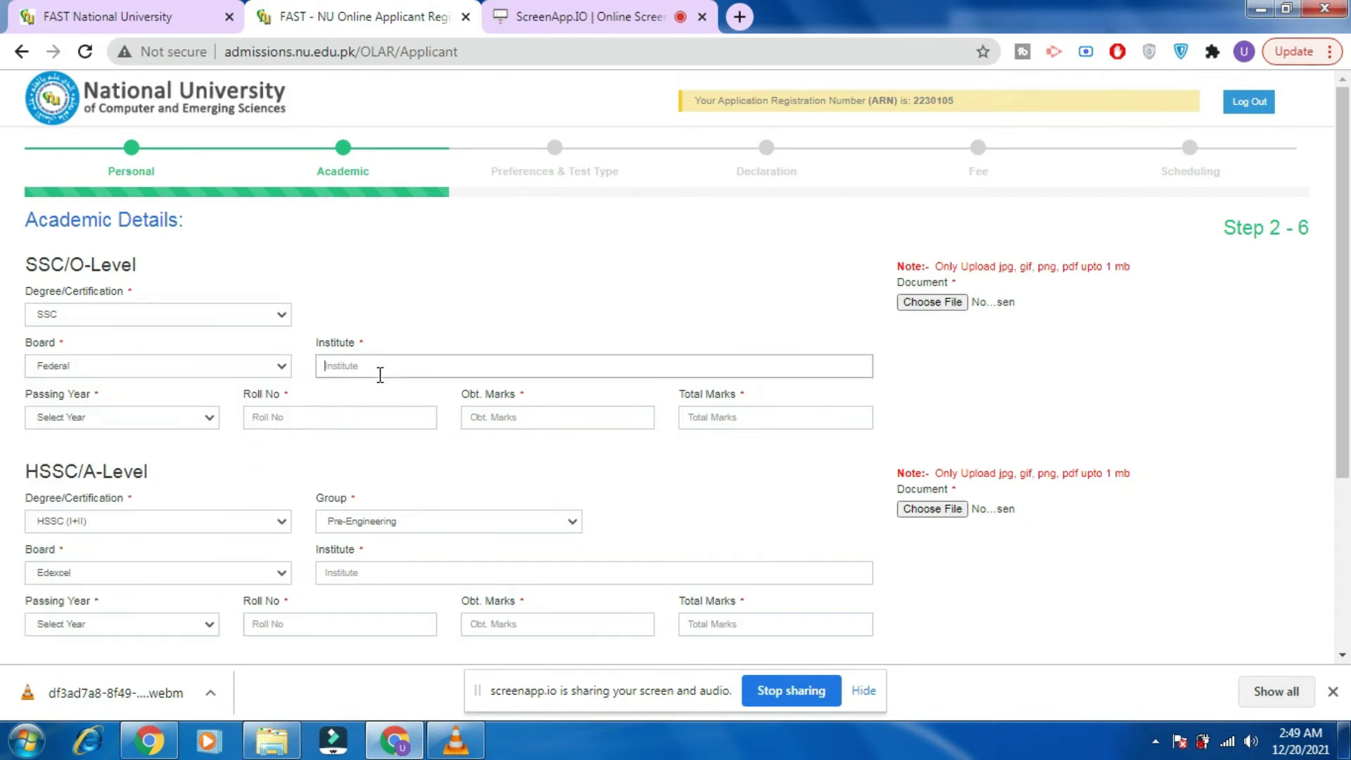
text(TGE)
key(BackSpace)
key(BackSpace)
key(BackSpace)
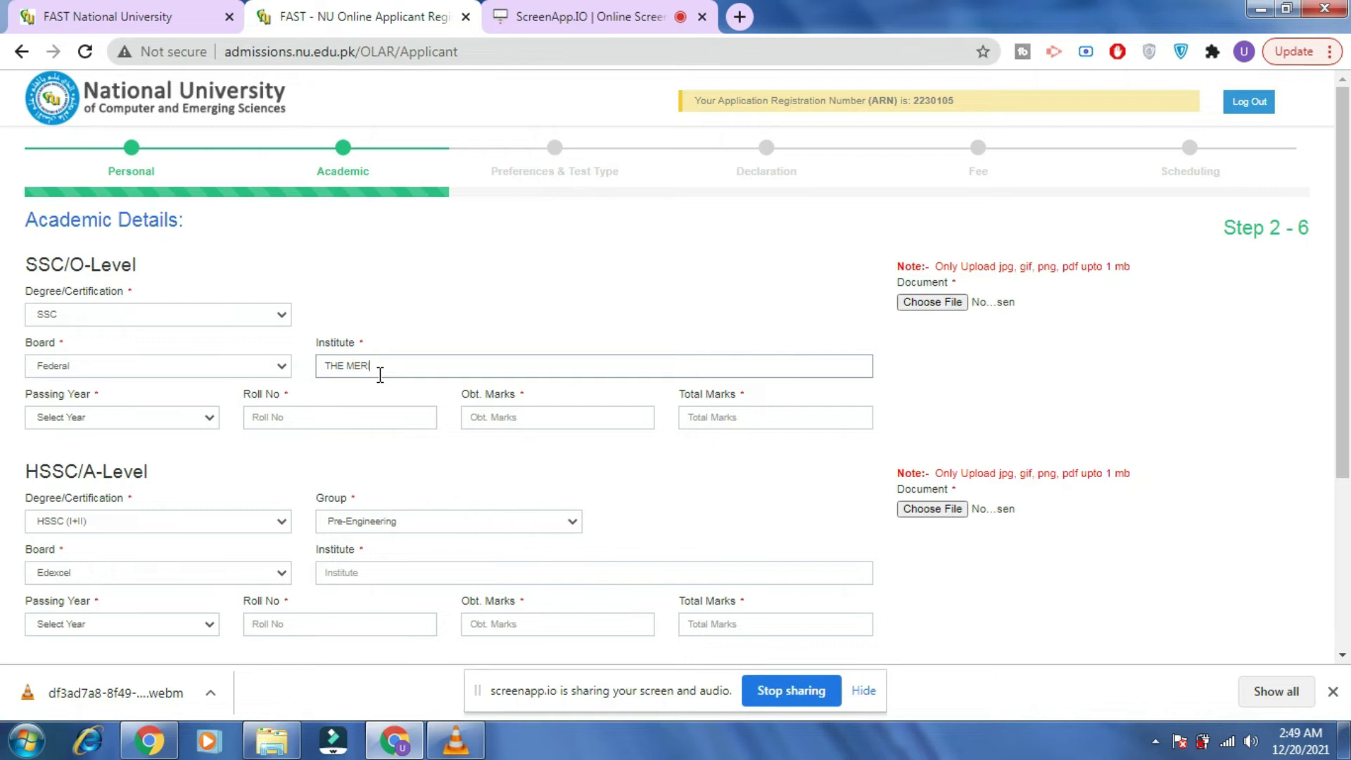
click(209, 418)
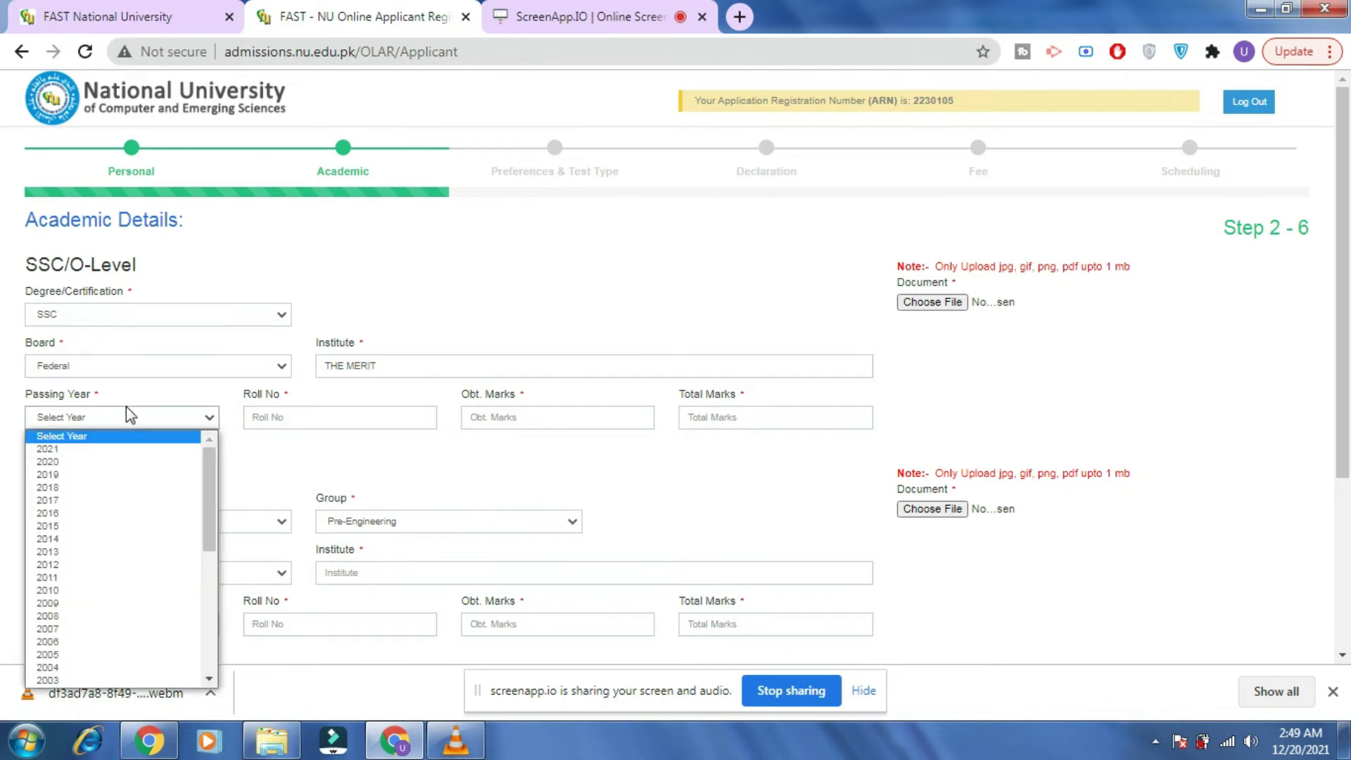
click(103, 488)
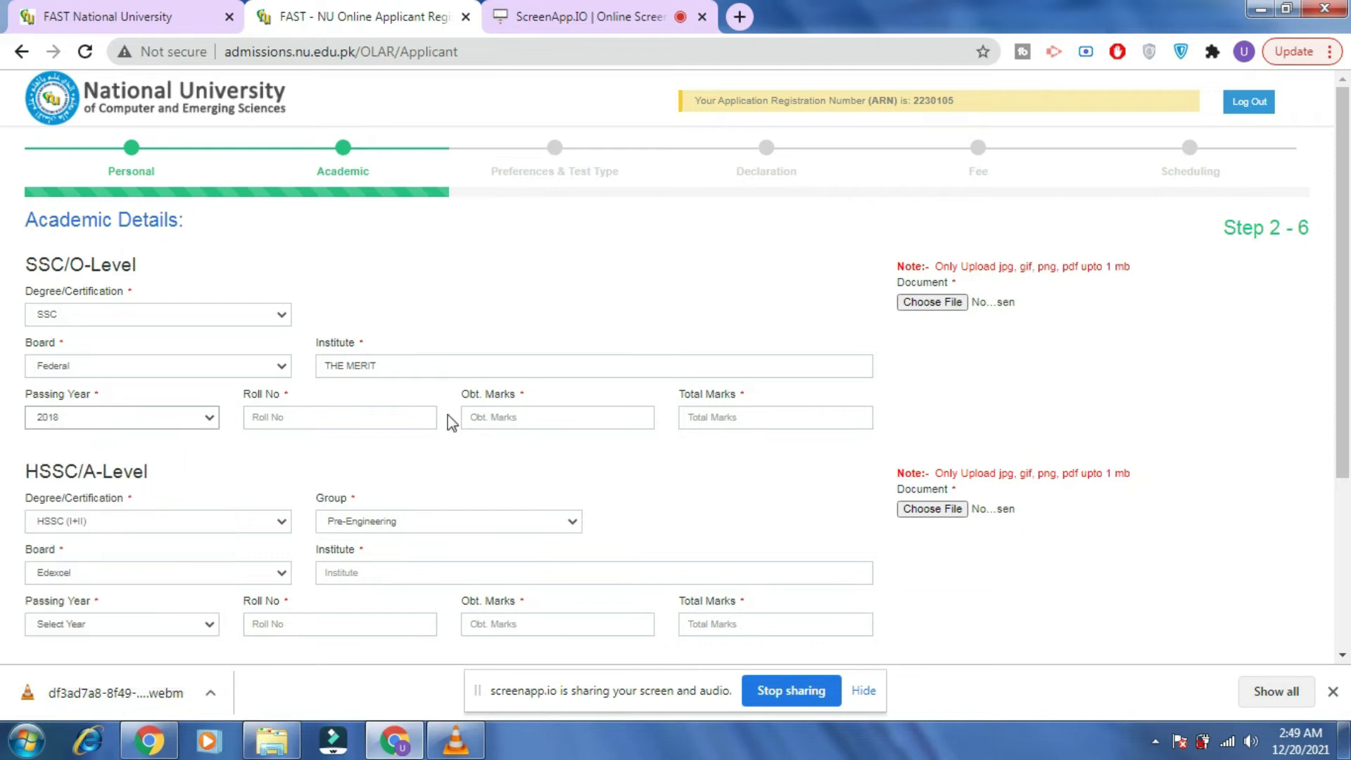
click(387, 418)
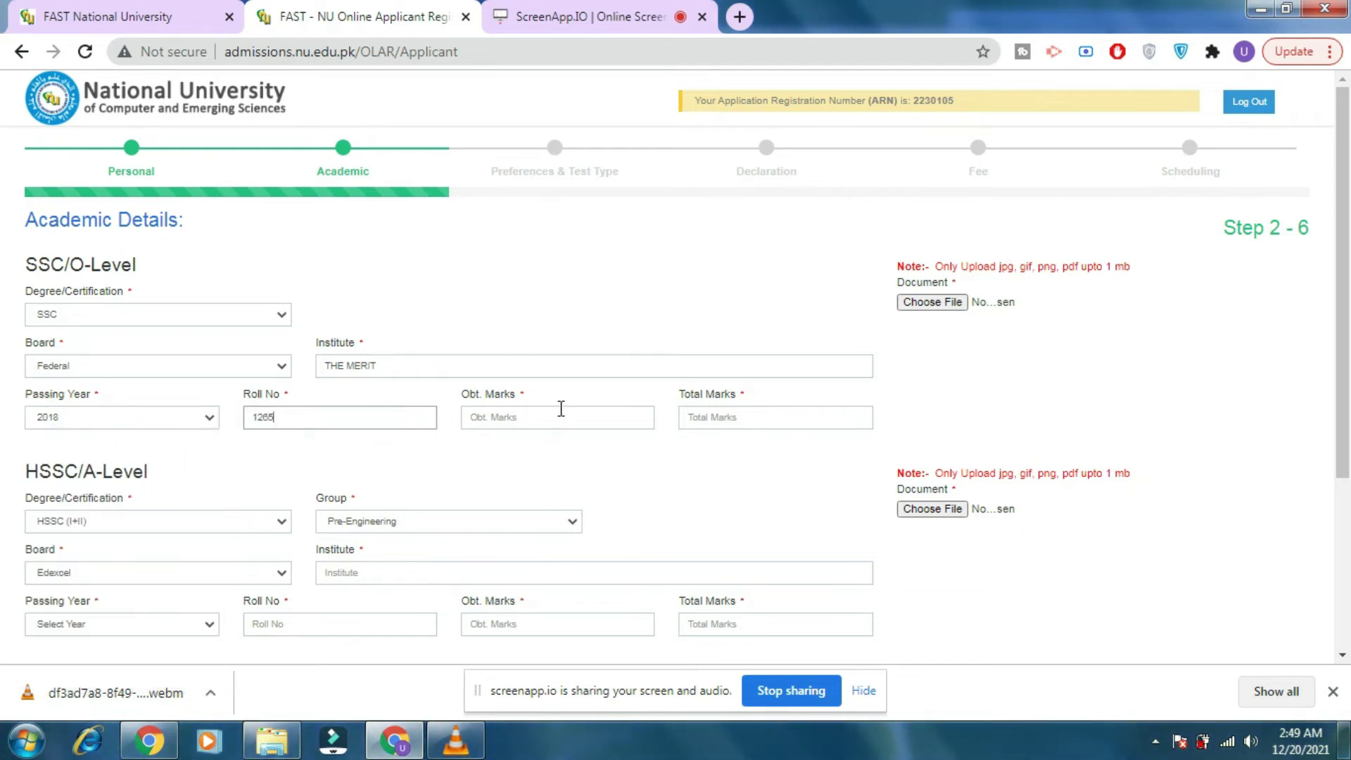
click(561, 411)
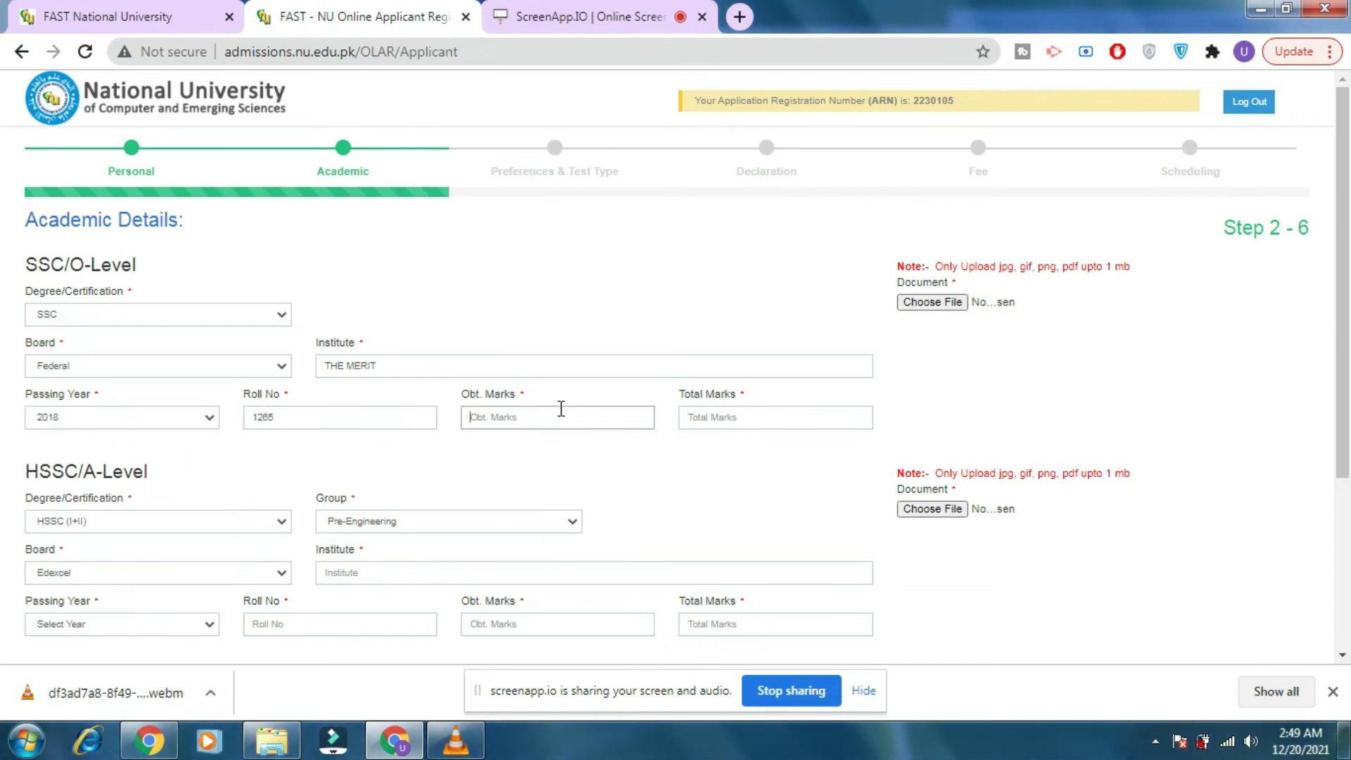
text(9)
text(1100)
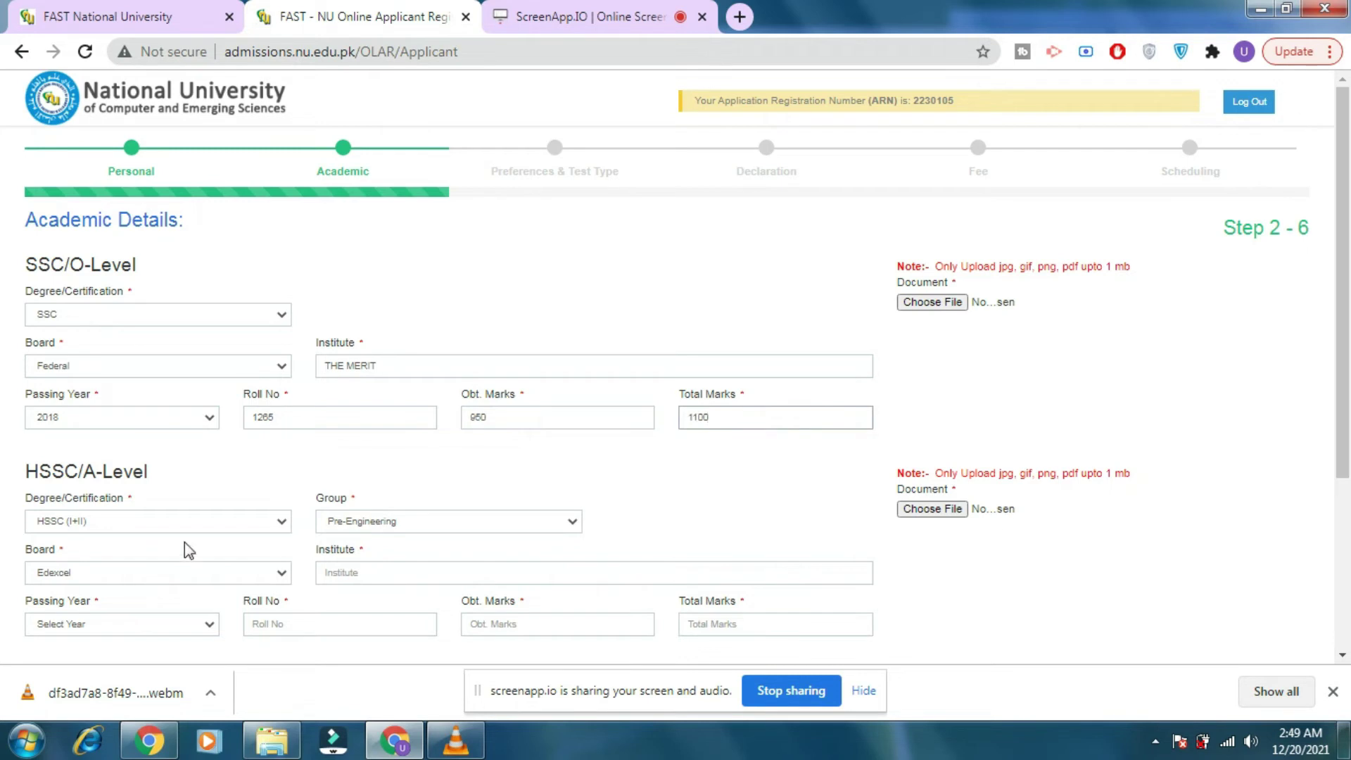
click(204, 519)
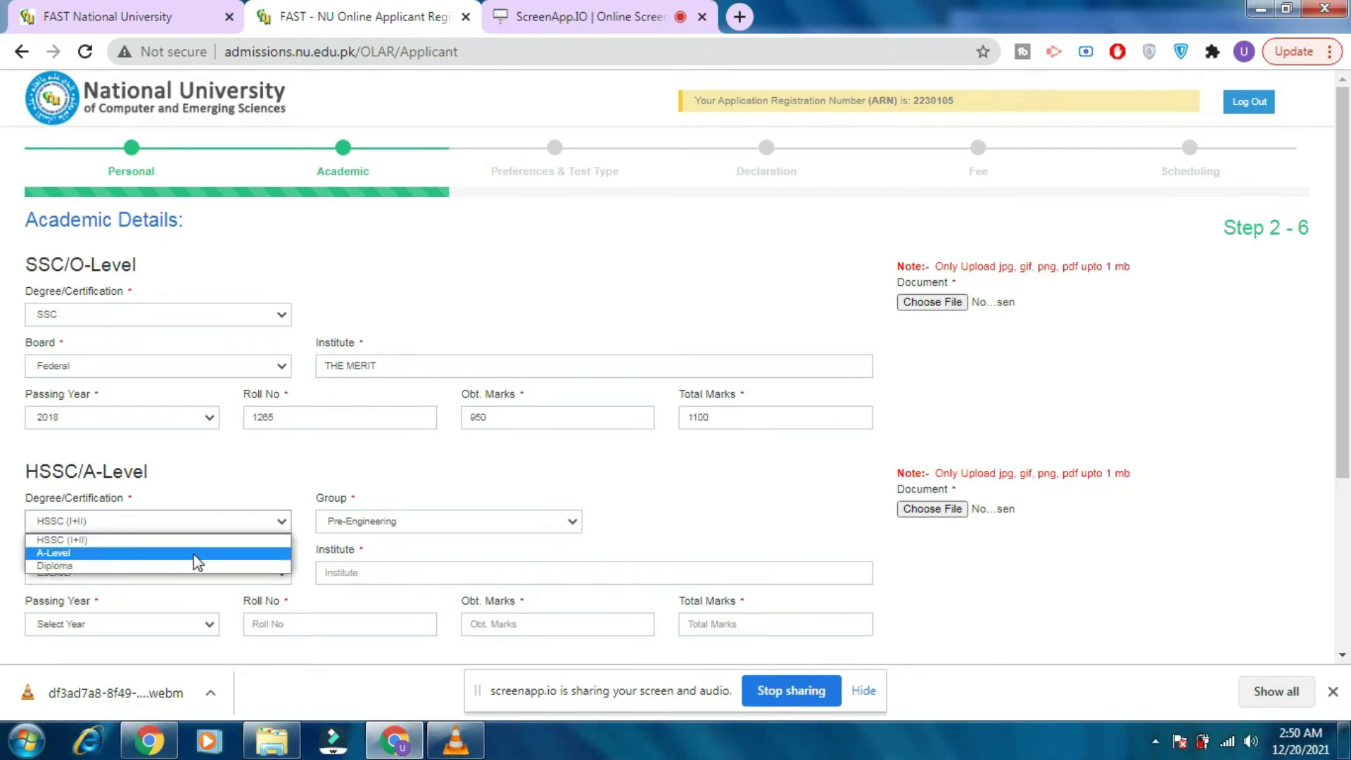
Keep HSSC (I+II) and set board Federal, institute THE MERIT, passing year 2020.
click(197, 541)
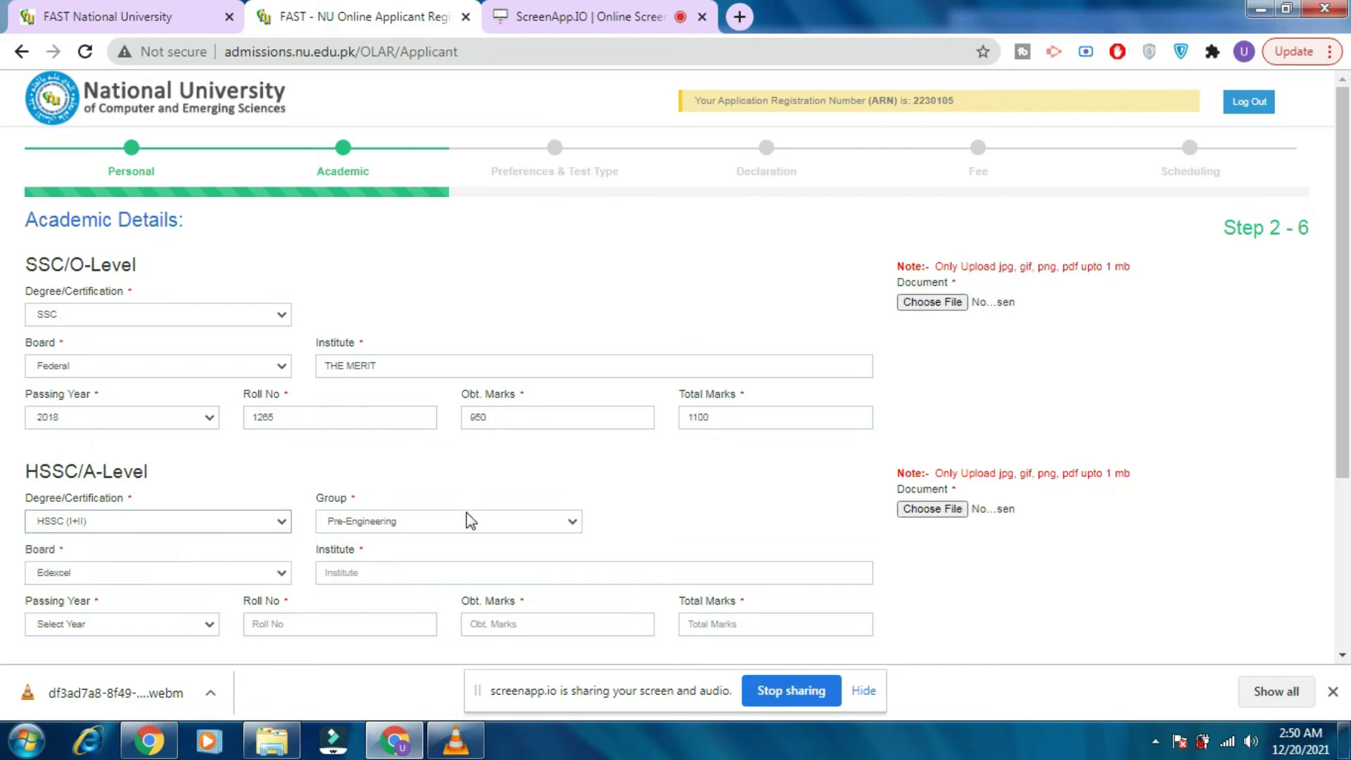
click(197, 583)
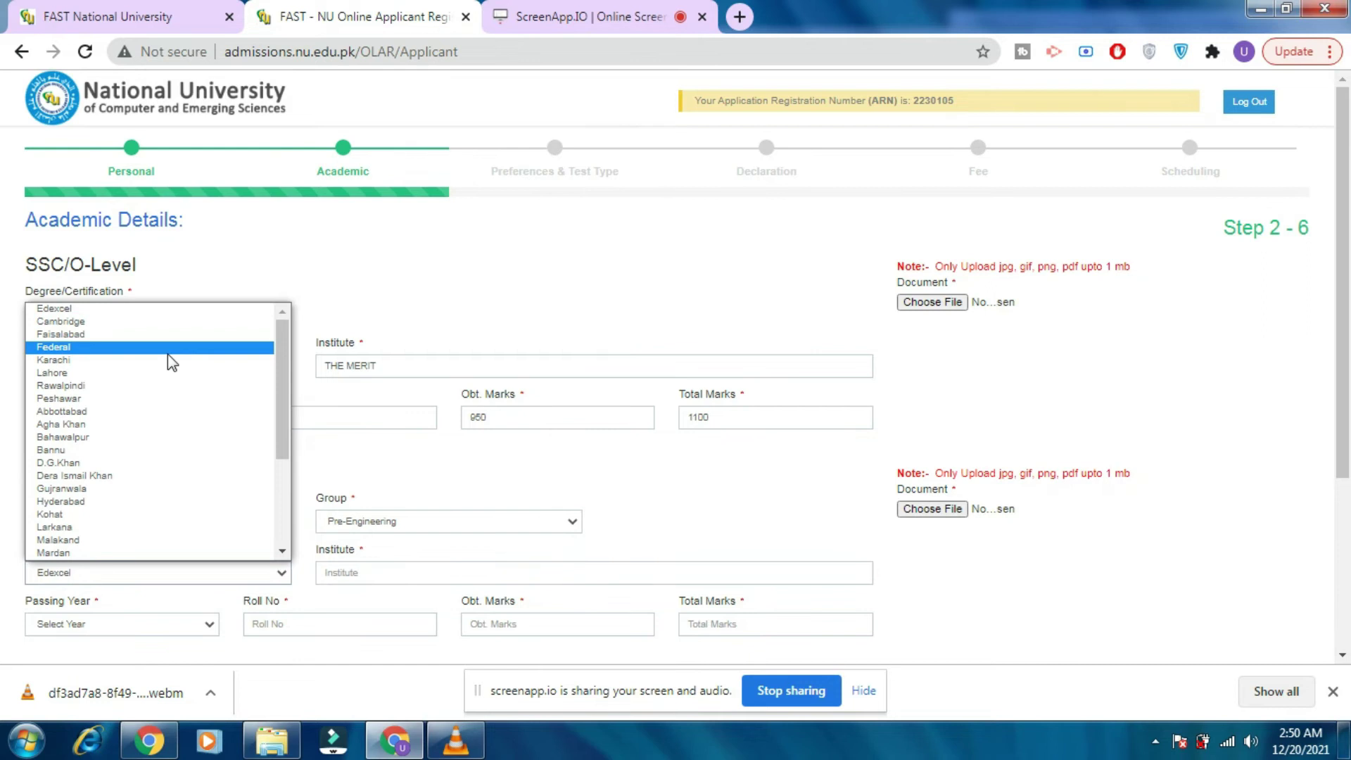
click(167, 347)
click(367, 563)
text(THE MERIT)
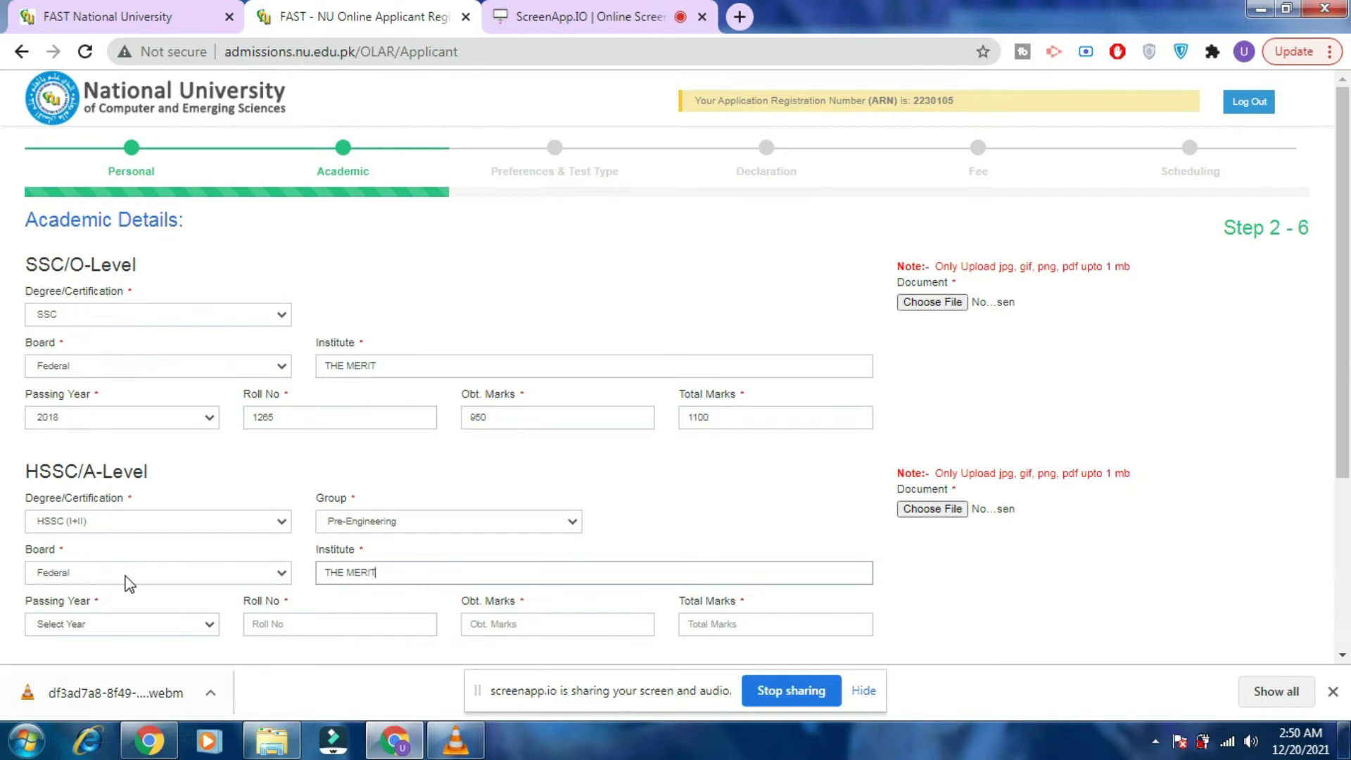
click(124, 625)
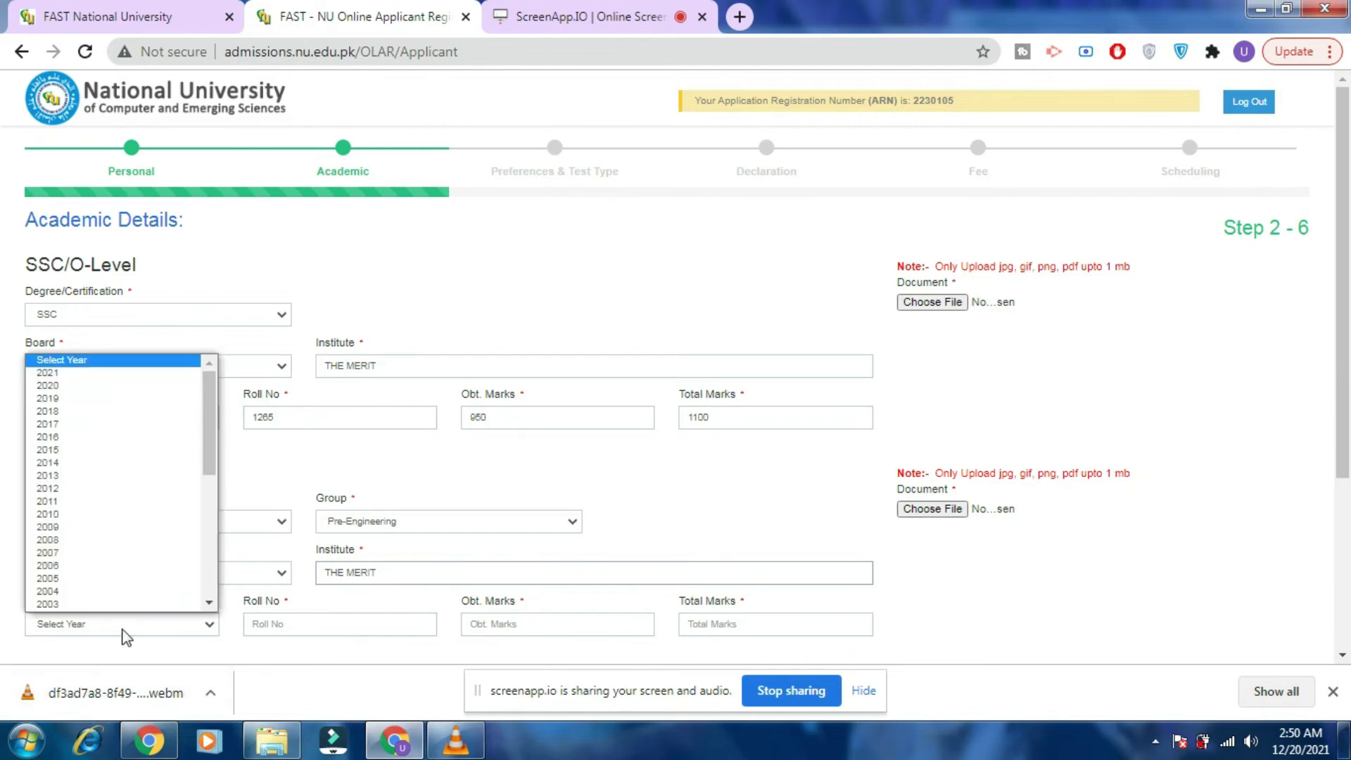
click(126, 386)
Enter the HSSC roll number, obtained marks 960 and total marks 1100.
click(344, 631)
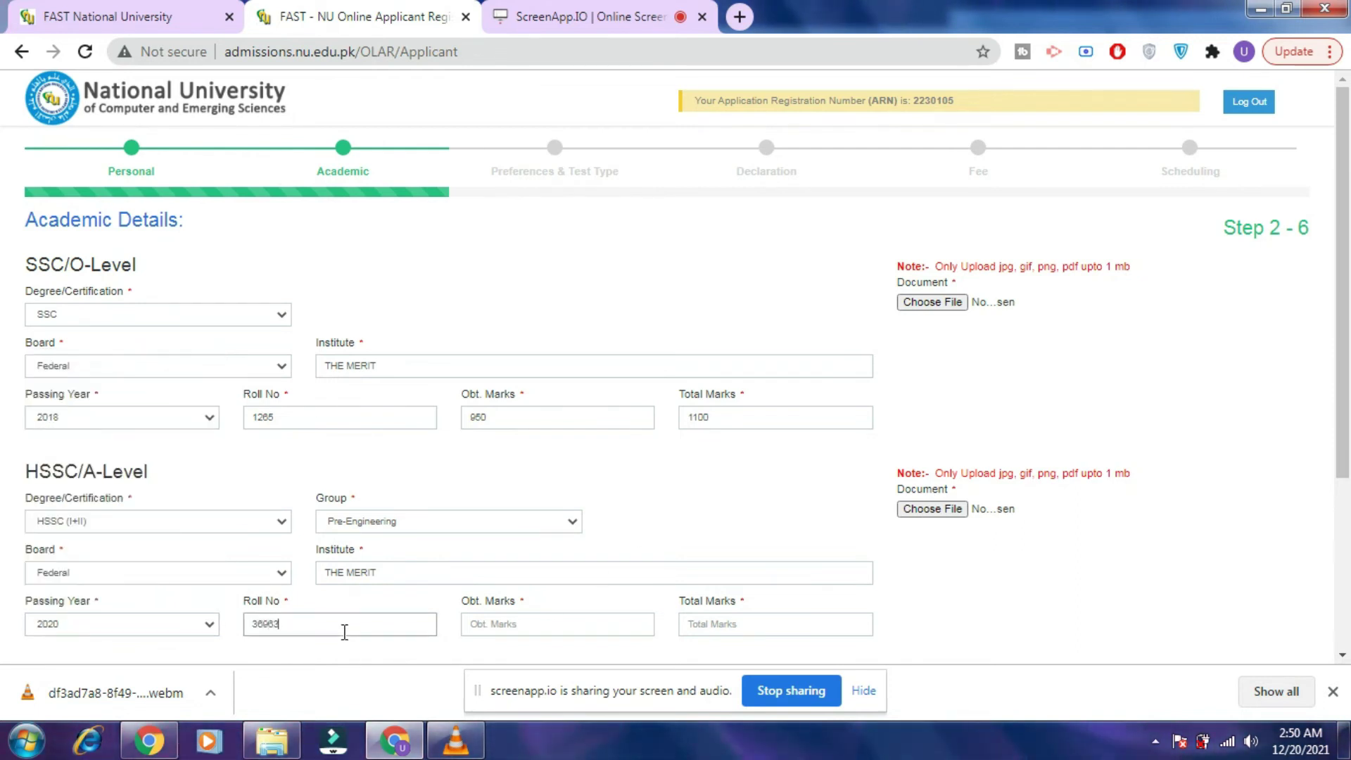
click(524, 622)
text(960)
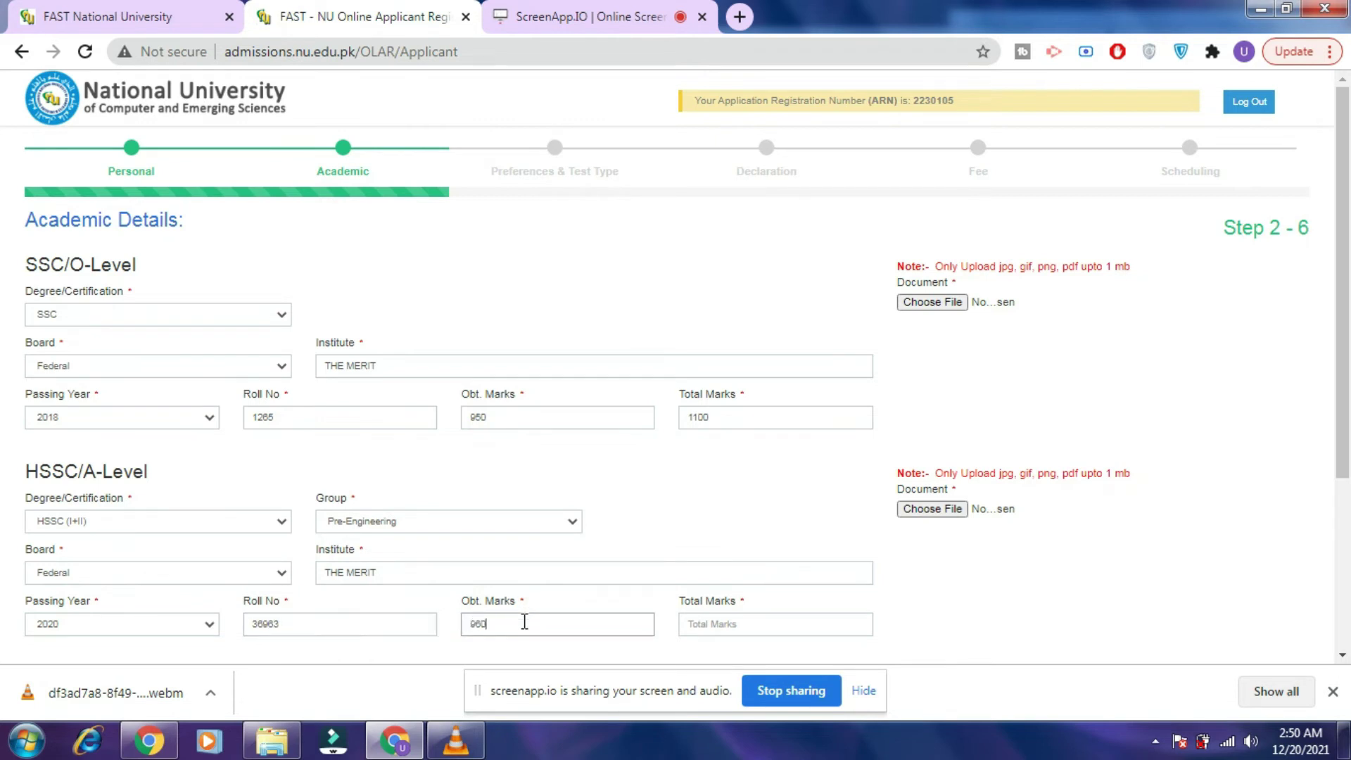
click(697, 625)
text(1100)
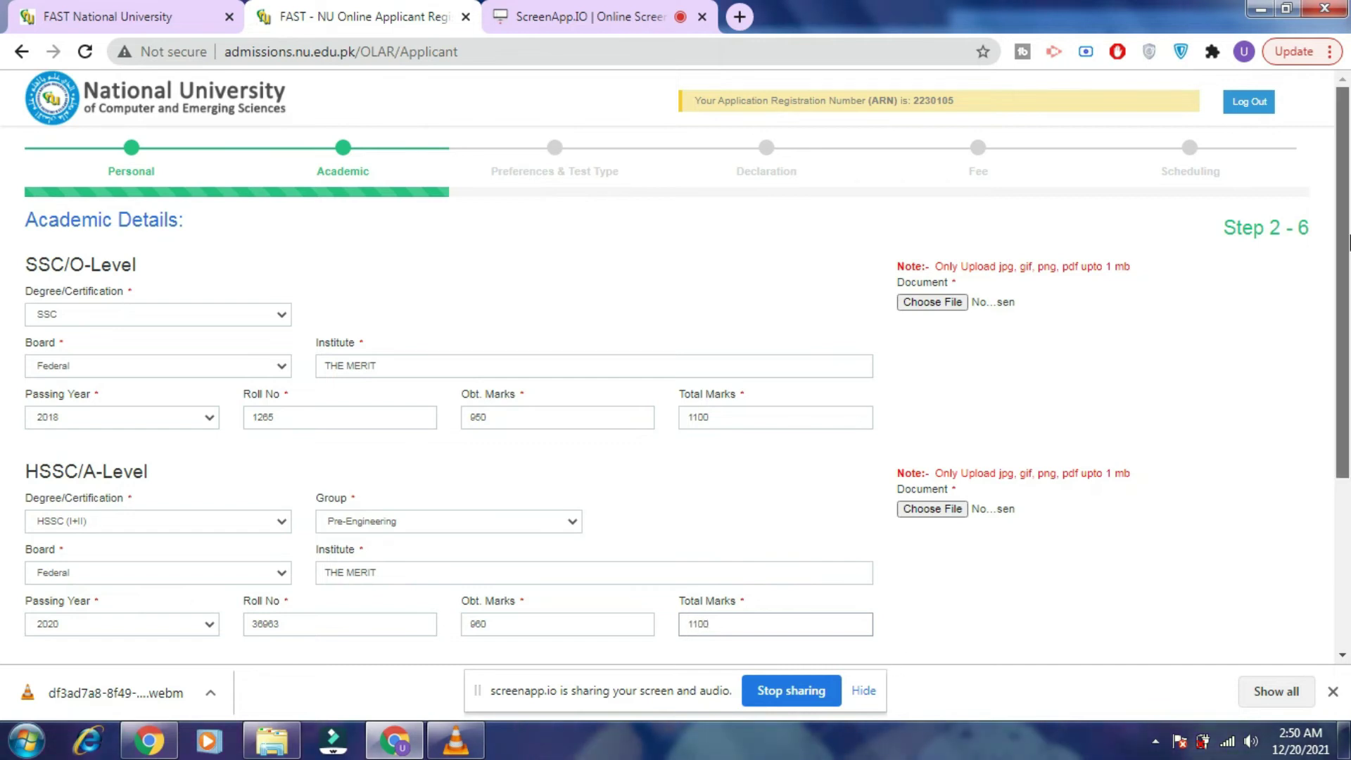
scroll(1345, 417, down, 3)
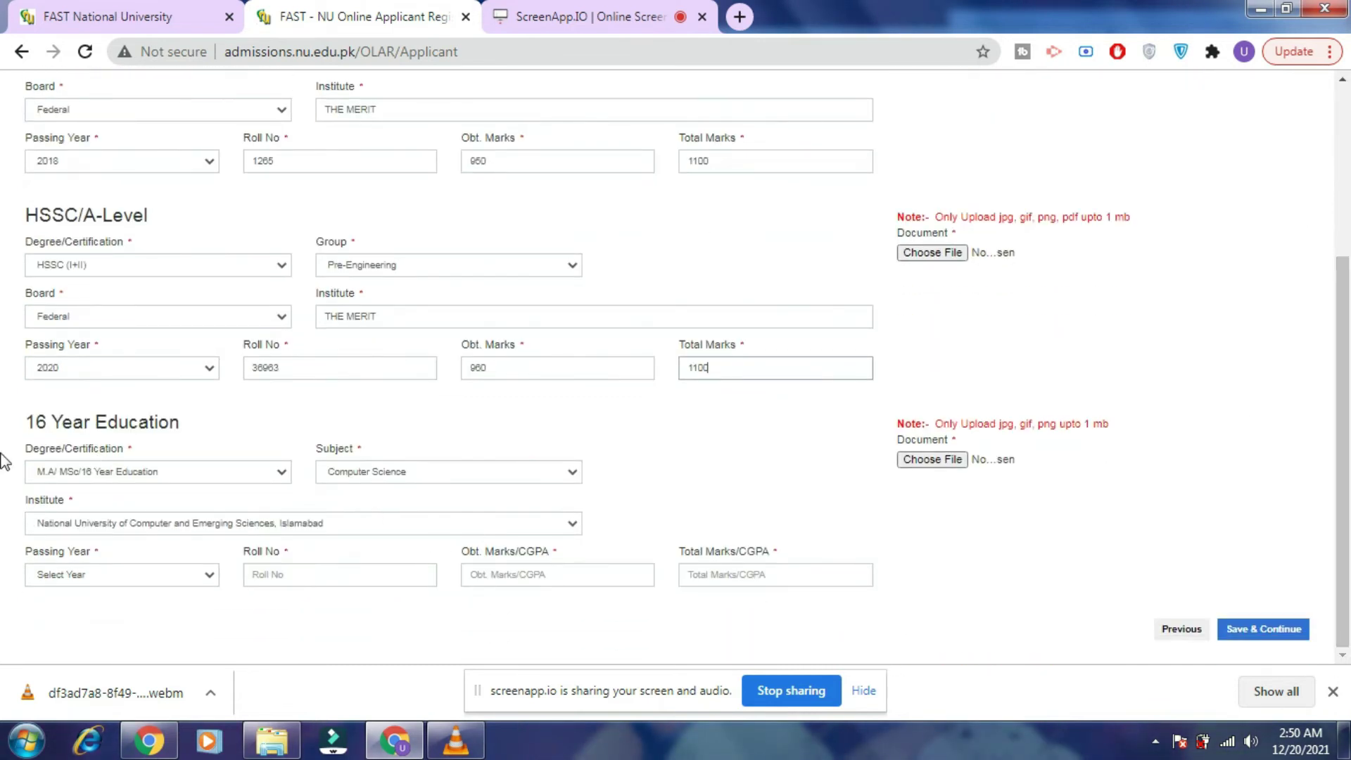
Fill 16 Year Education with BS/16 Year Education, Computer Engineering, Agha Khan University Karachi, passing year 2021.
click(186, 474)
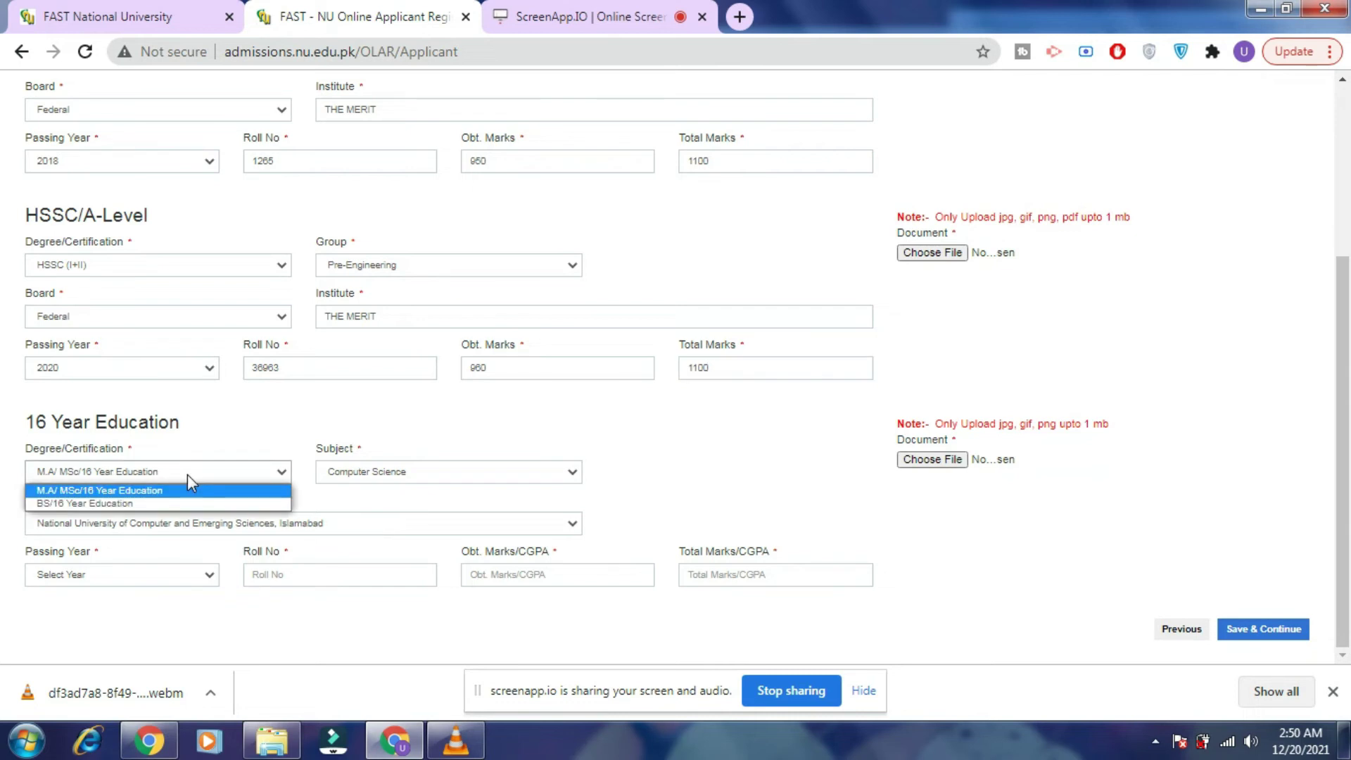
click(171, 503)
click(453, 477)
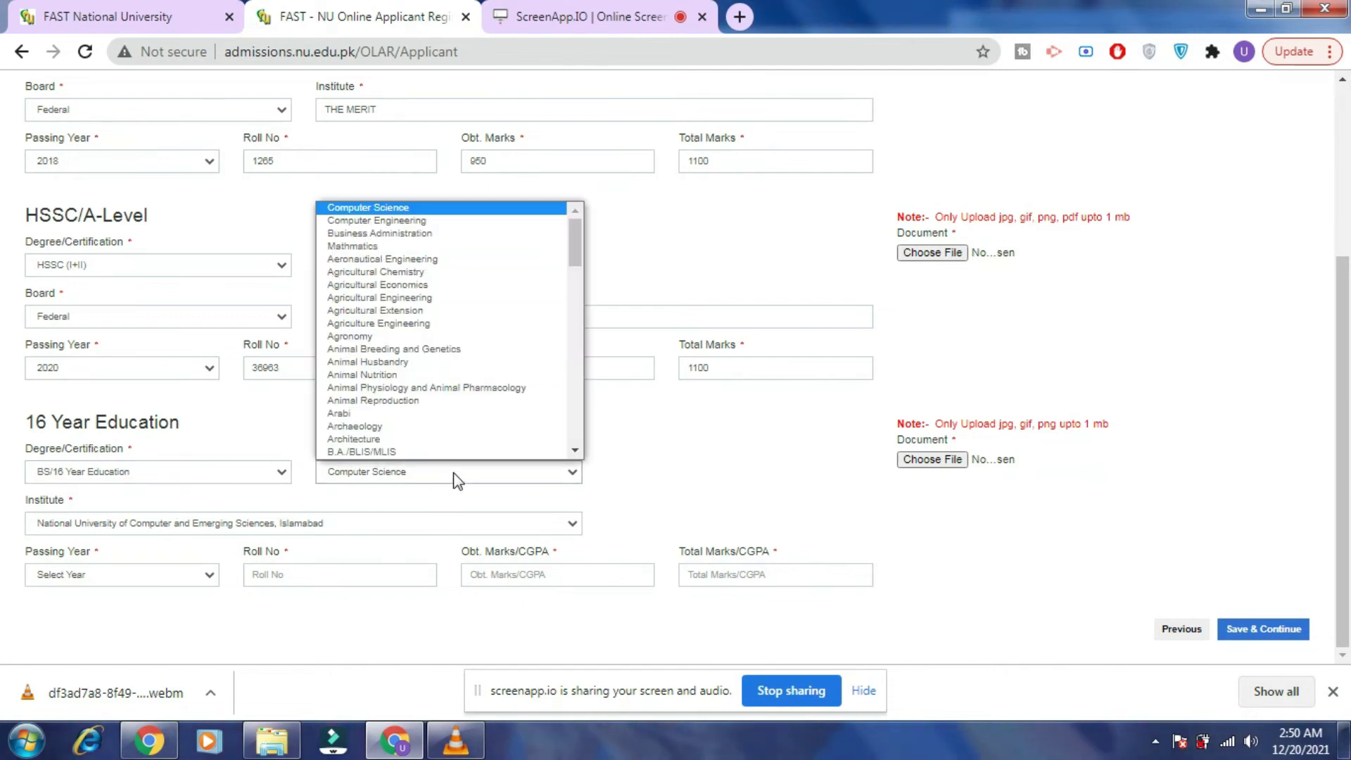
click(470, 221)
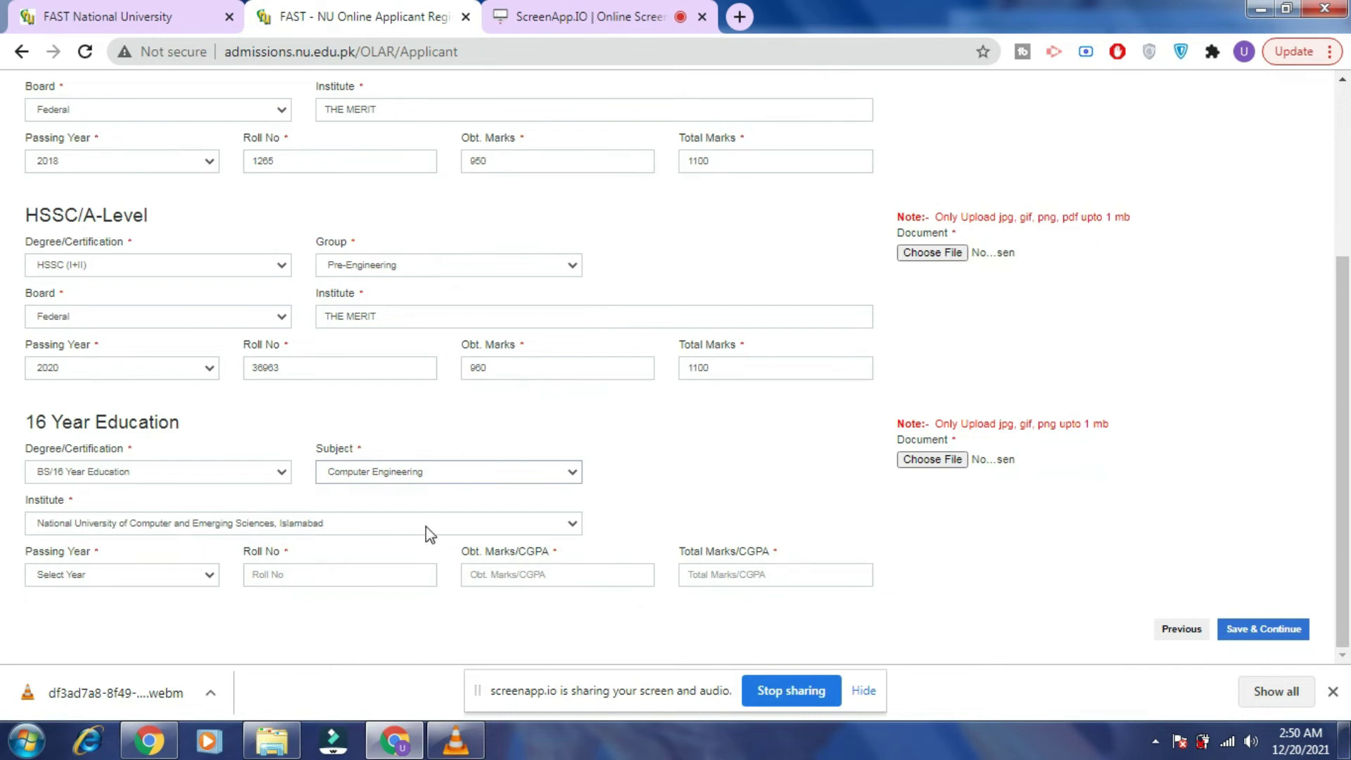
click(470, 524)
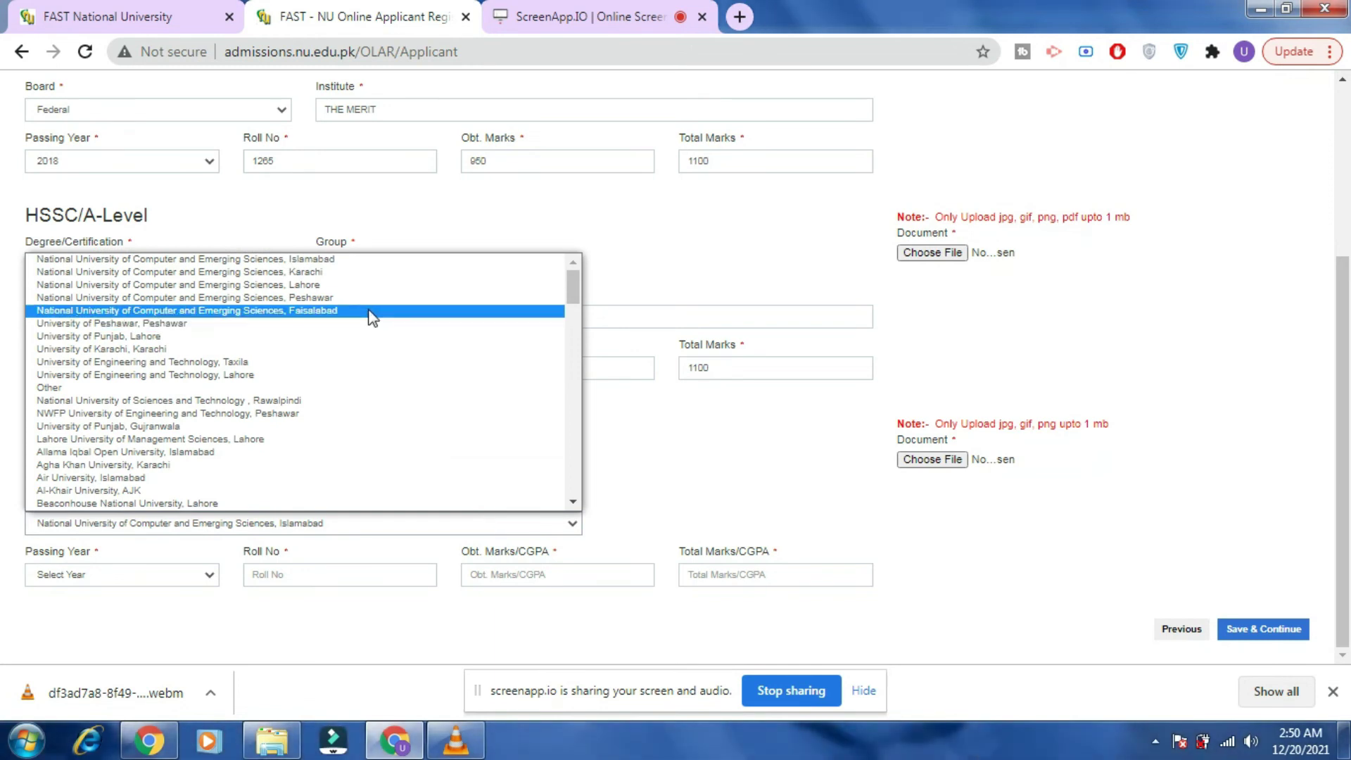
click(210, 465)
click(162, 579)
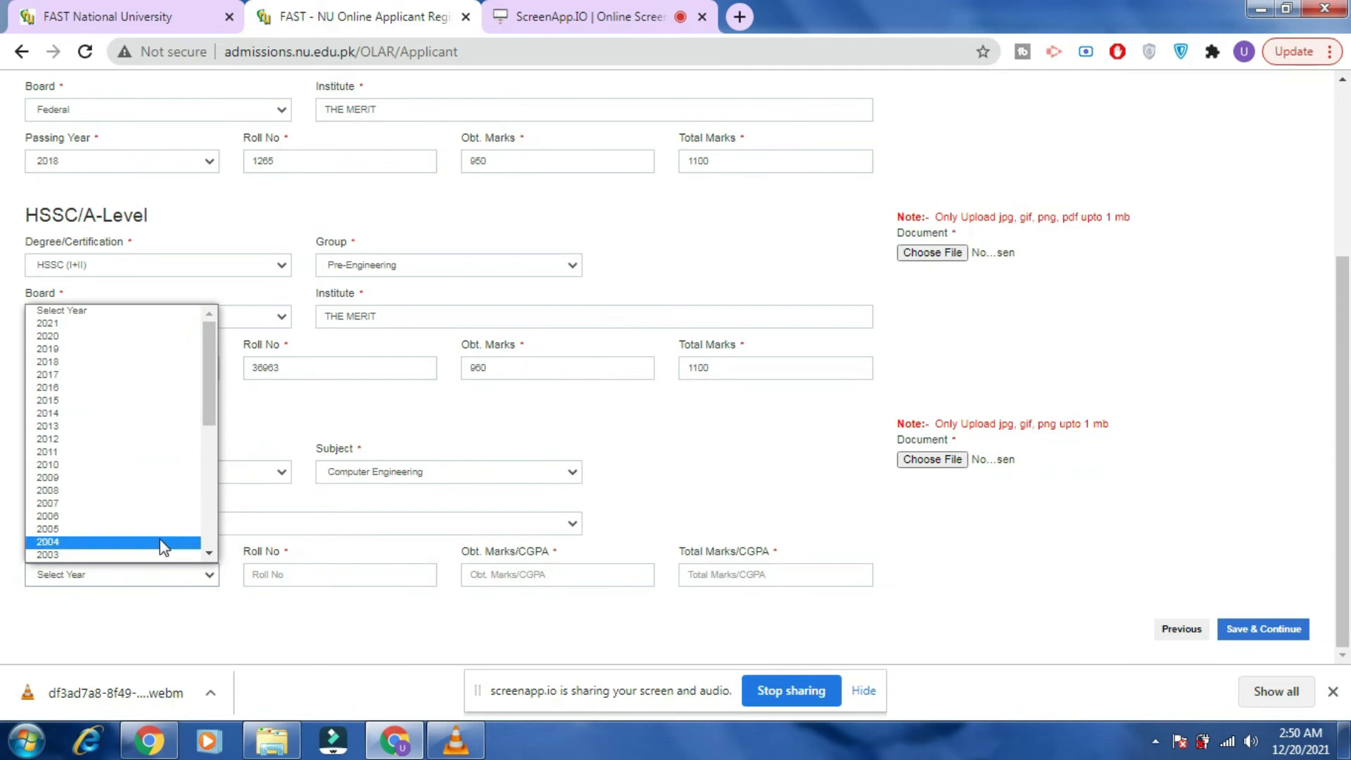
click(151, 324)
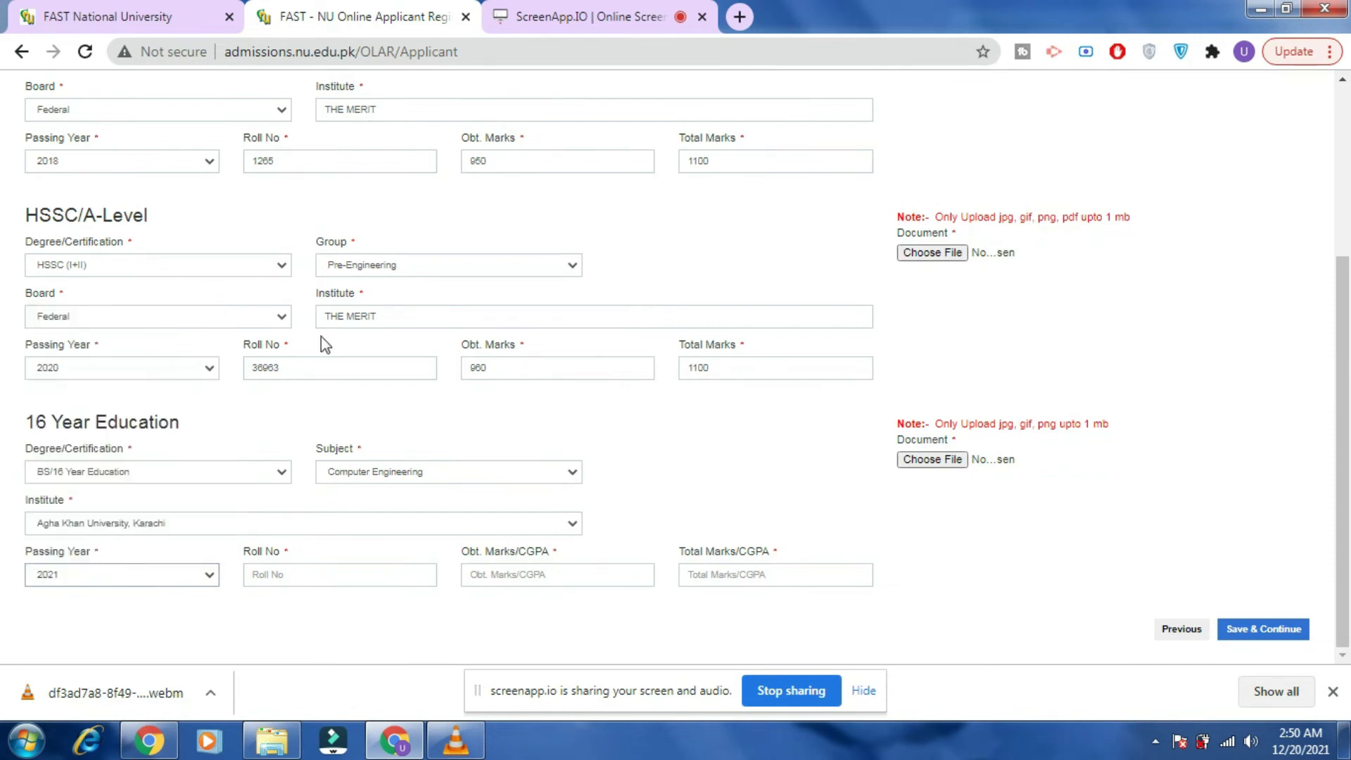
Change the passing years to SSC 2014, HSSC 2016 and 16-year 2020.
drag(1345, 443, 1346, 377)
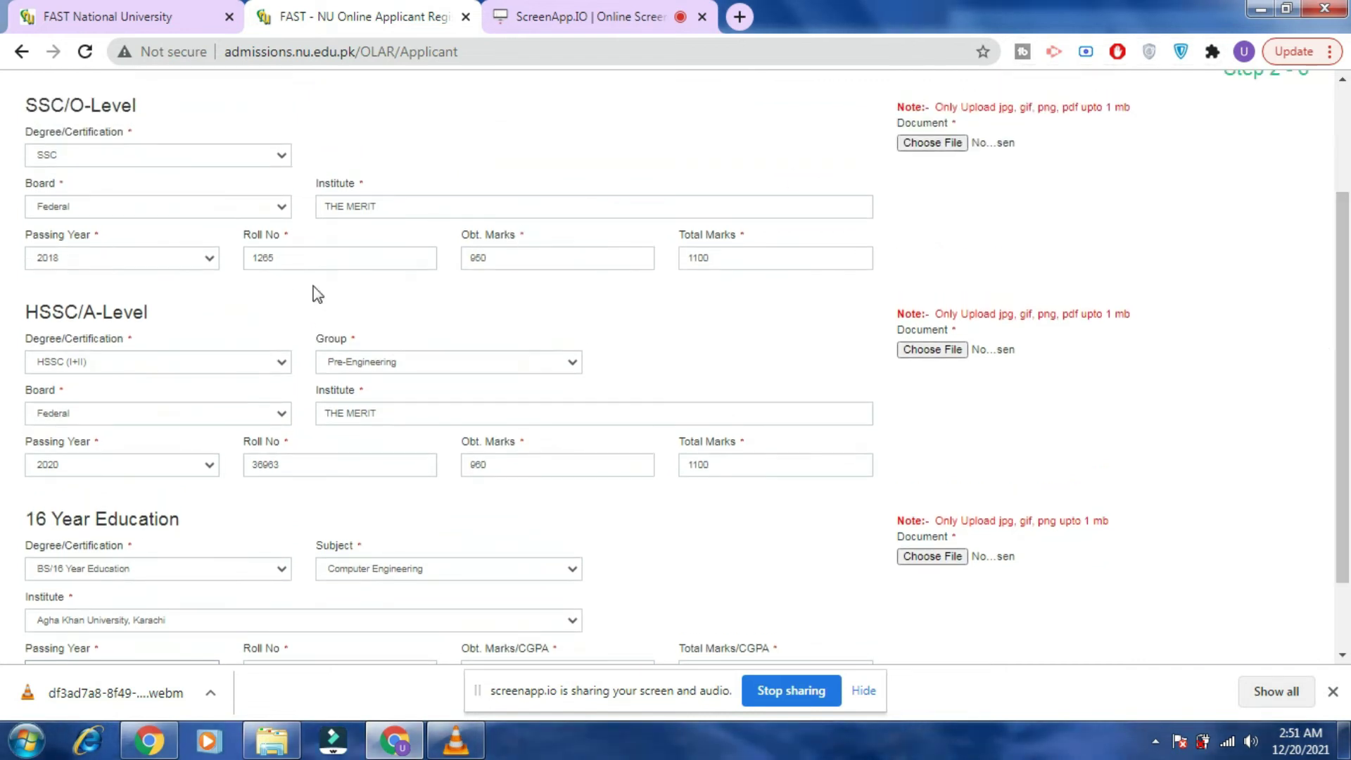
click(191, 256)
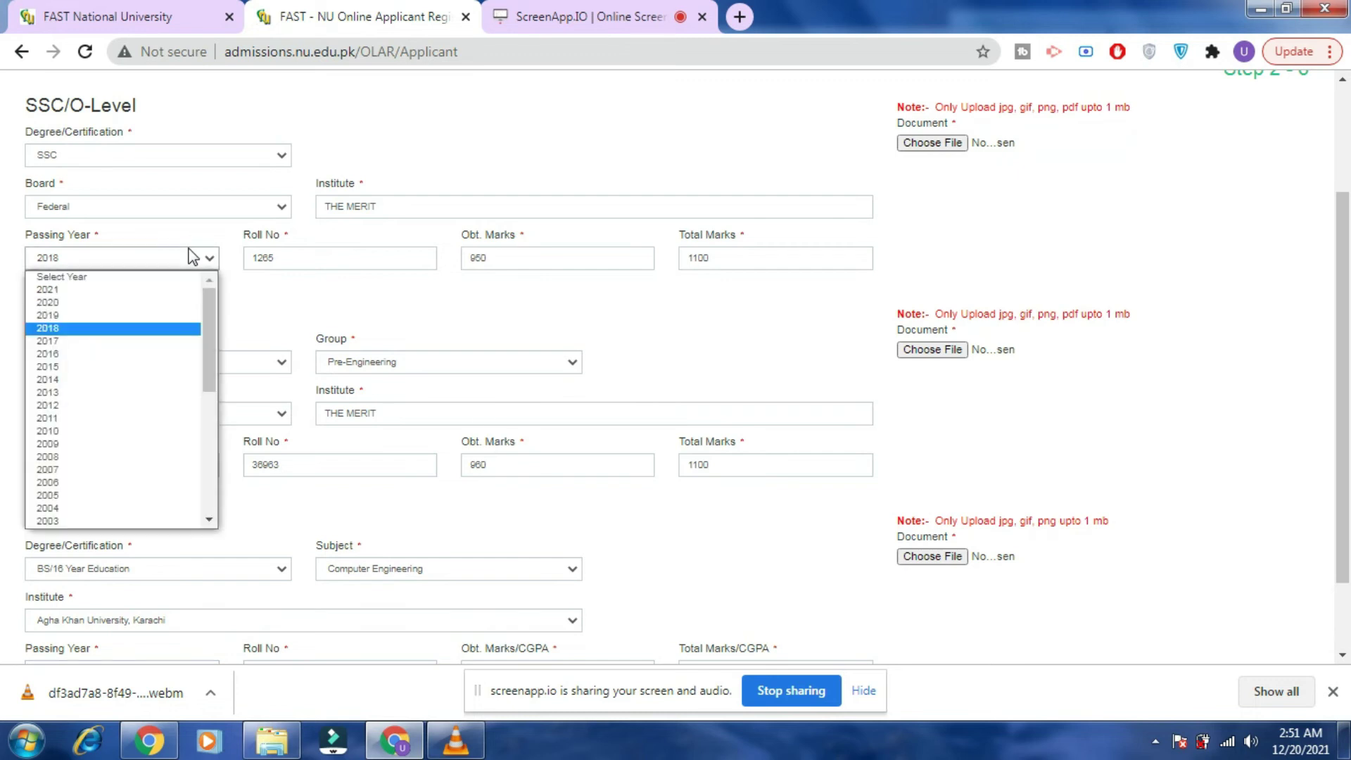
click(344, 294)
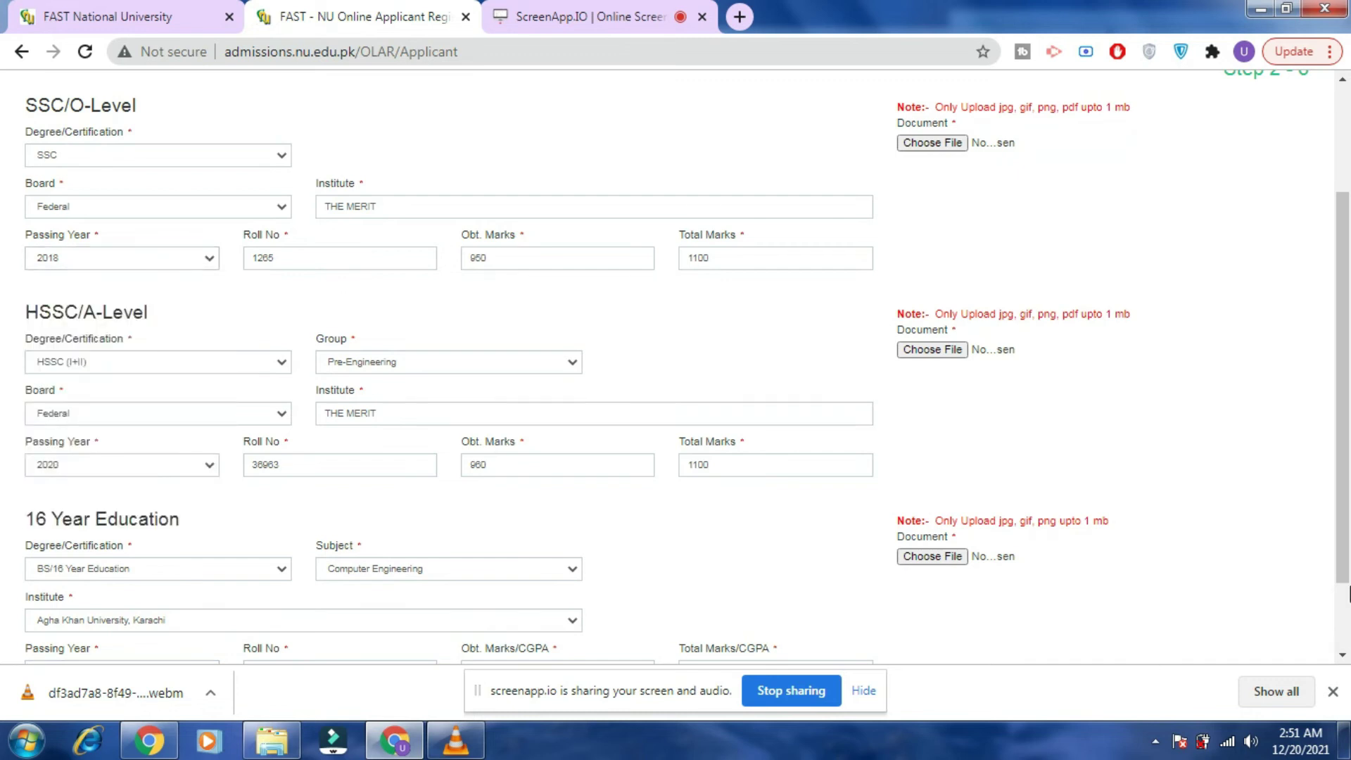
click(195, 259)
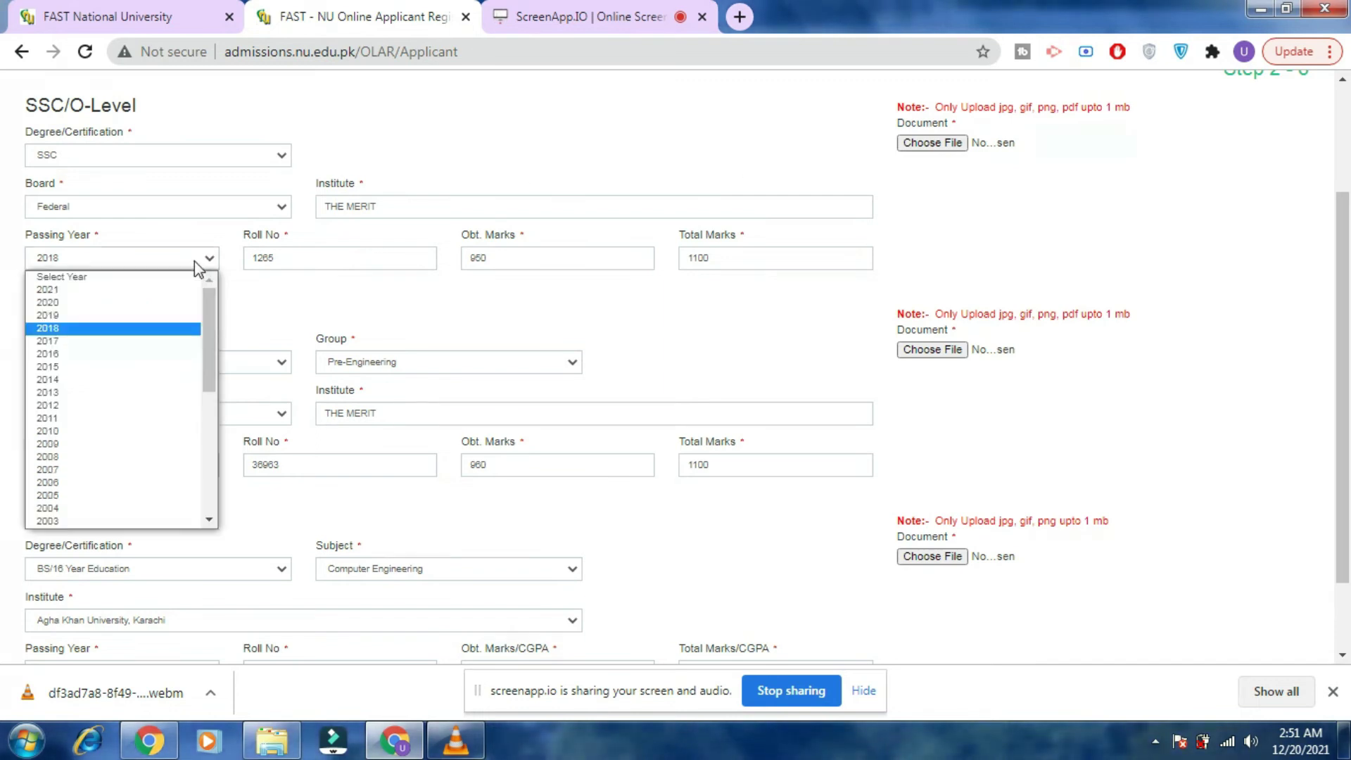
click(108, 381)
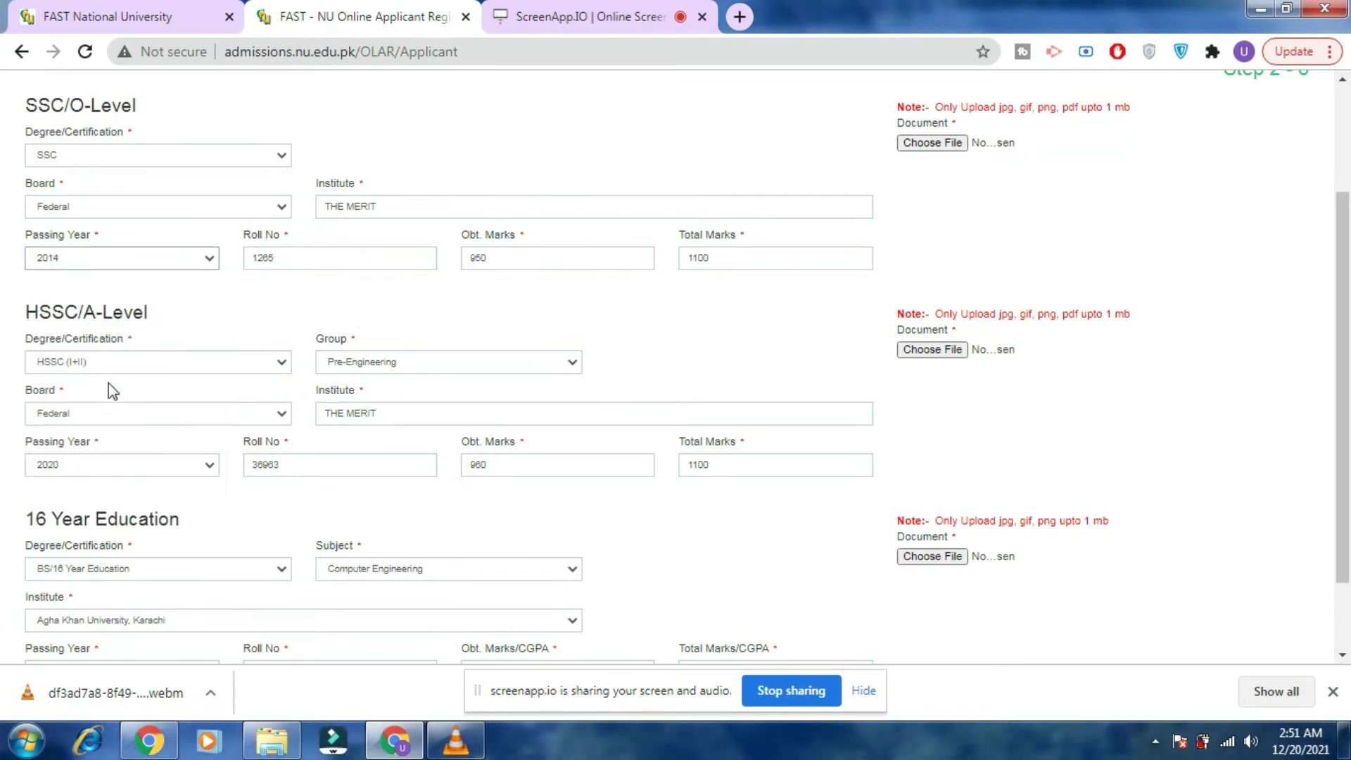
click(97, 467)
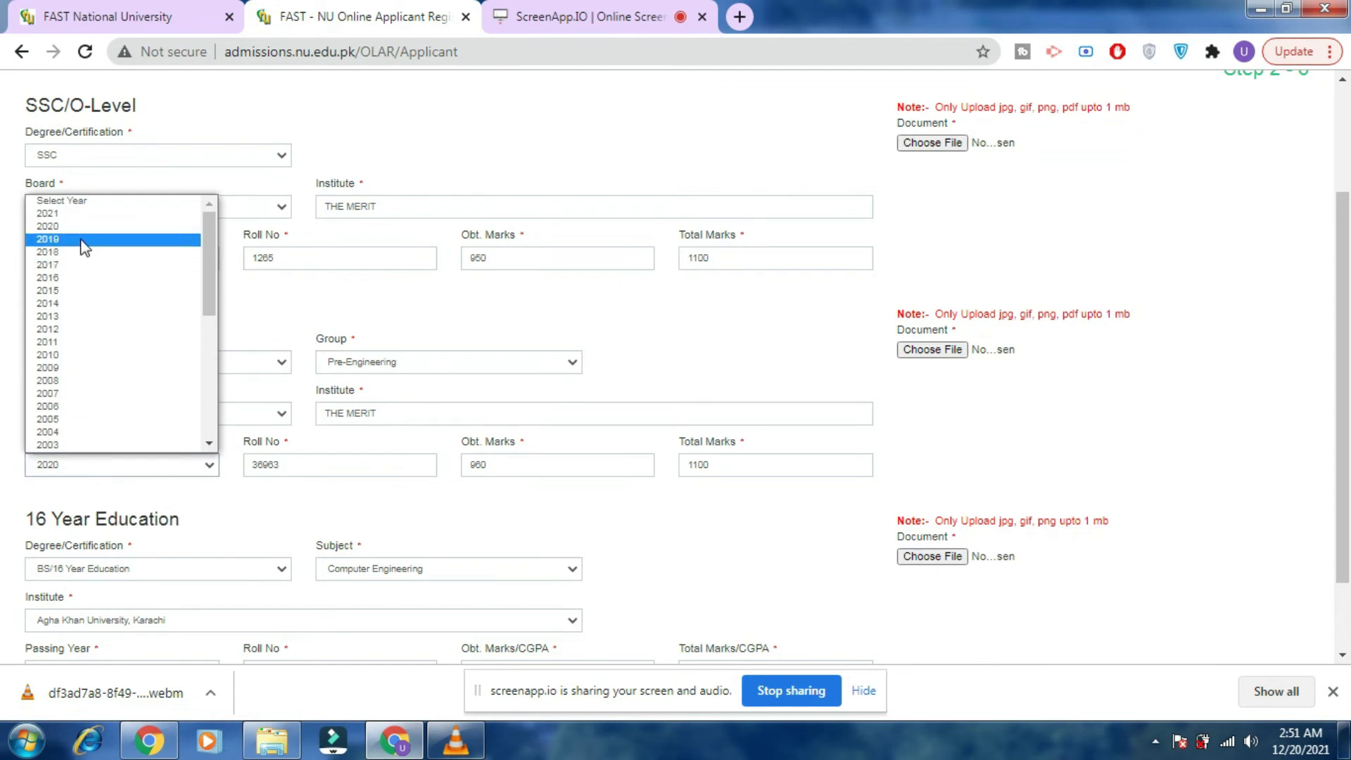
click(86, 279)
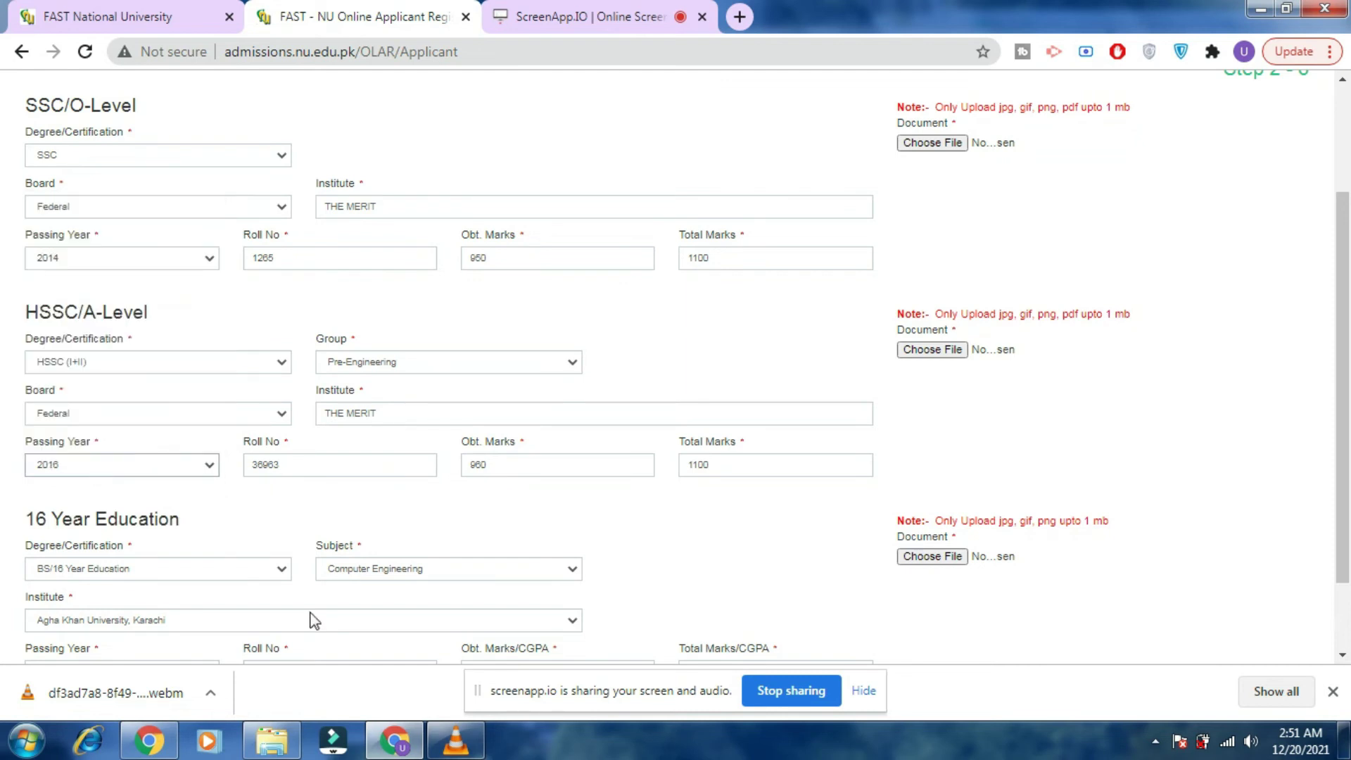
drag(1344, 417, 1305, 458)
click(184, 579)
scroll(111, 411, down, 1)
click(99, 310)
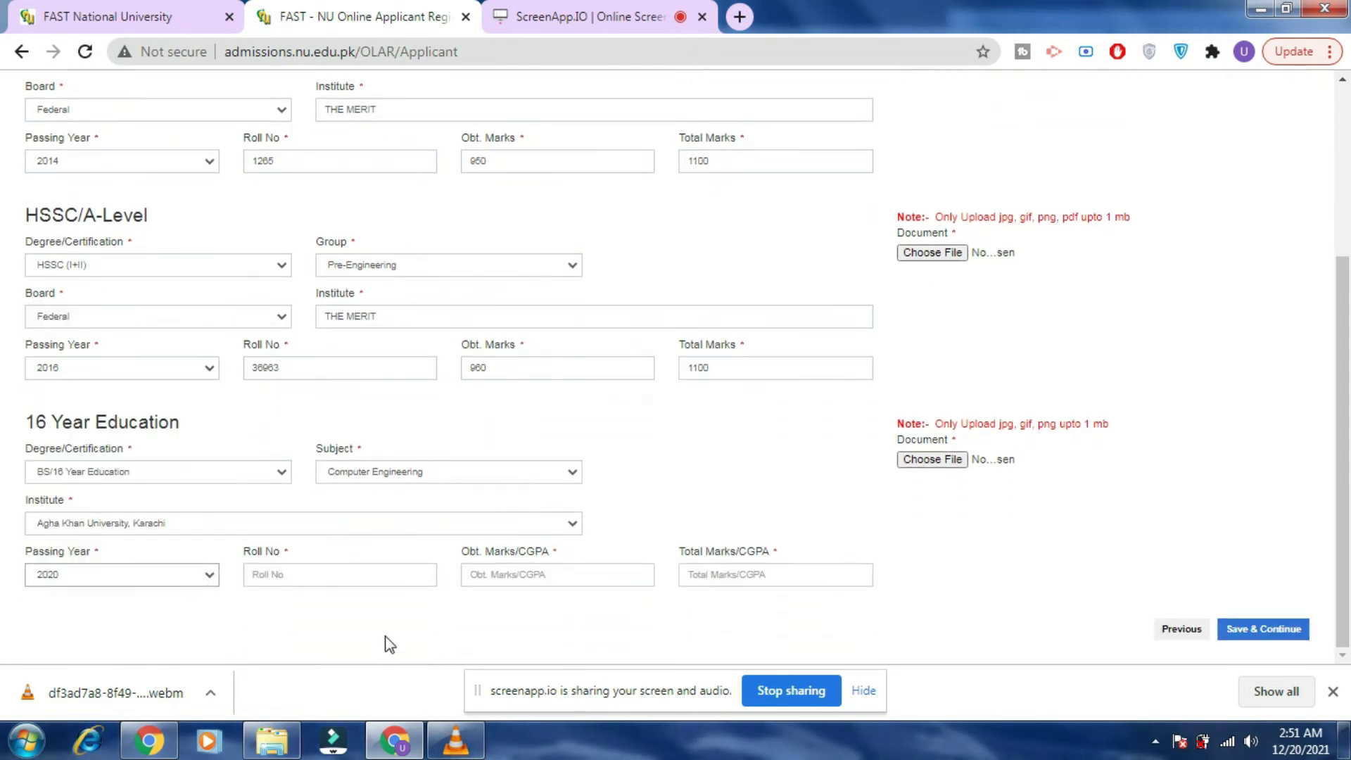
Enter the 16-year roll number and CGPA 3.6 out of 4.0.
click(375, 571)
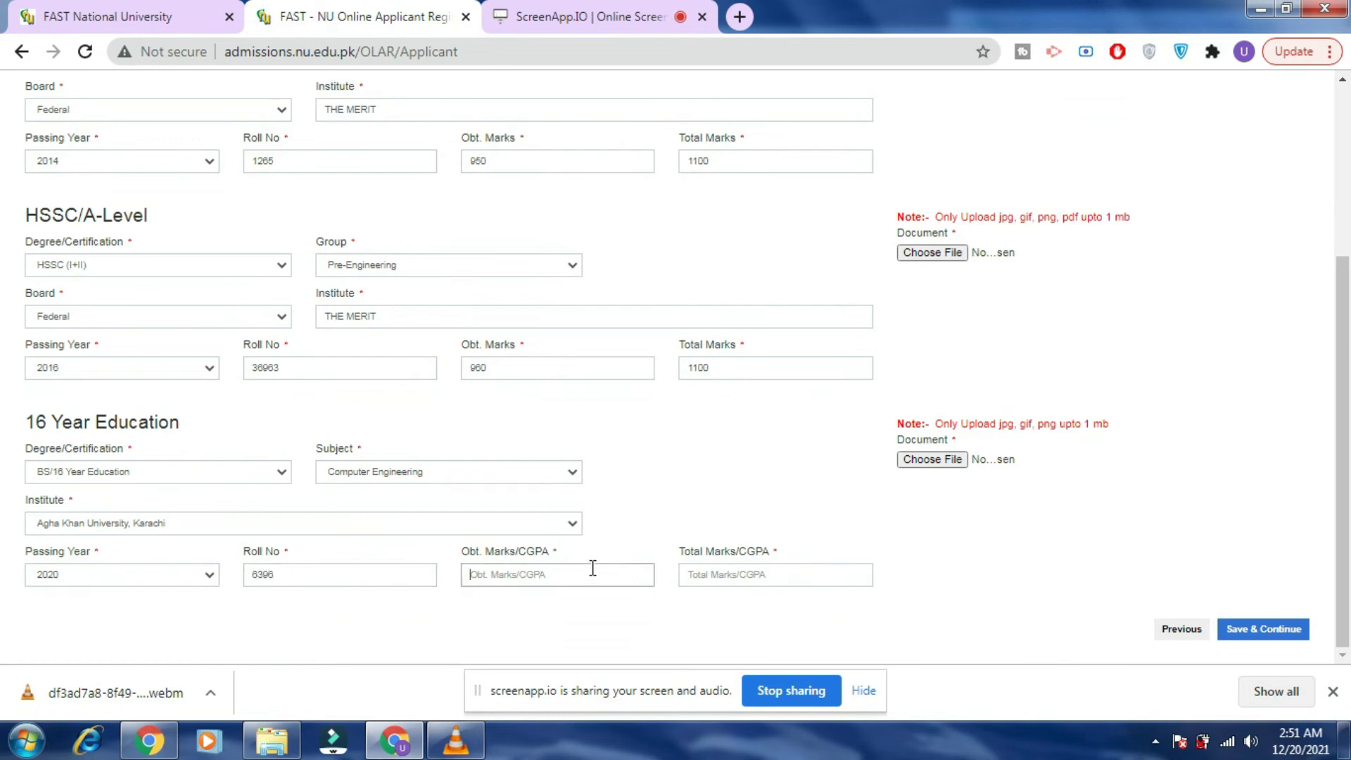
text(3.6)
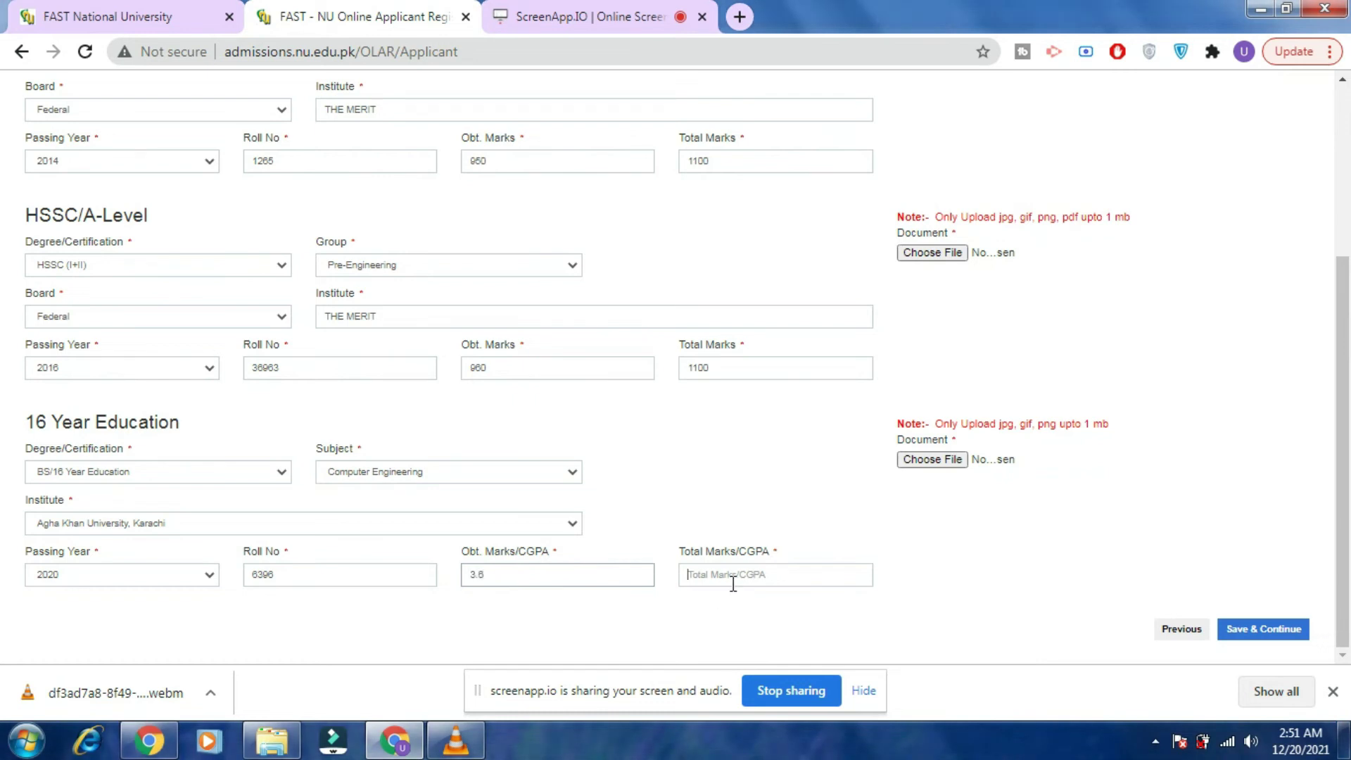
text(4)
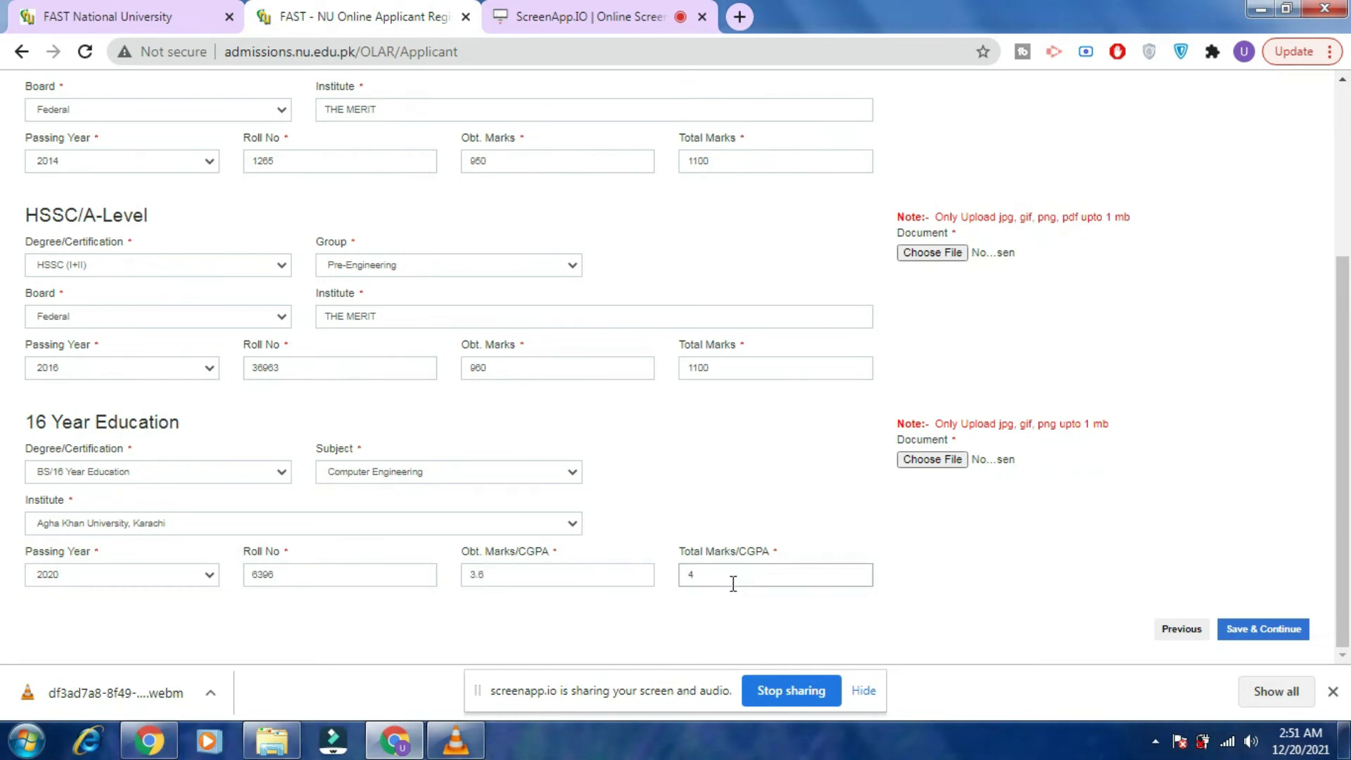
text(.0)
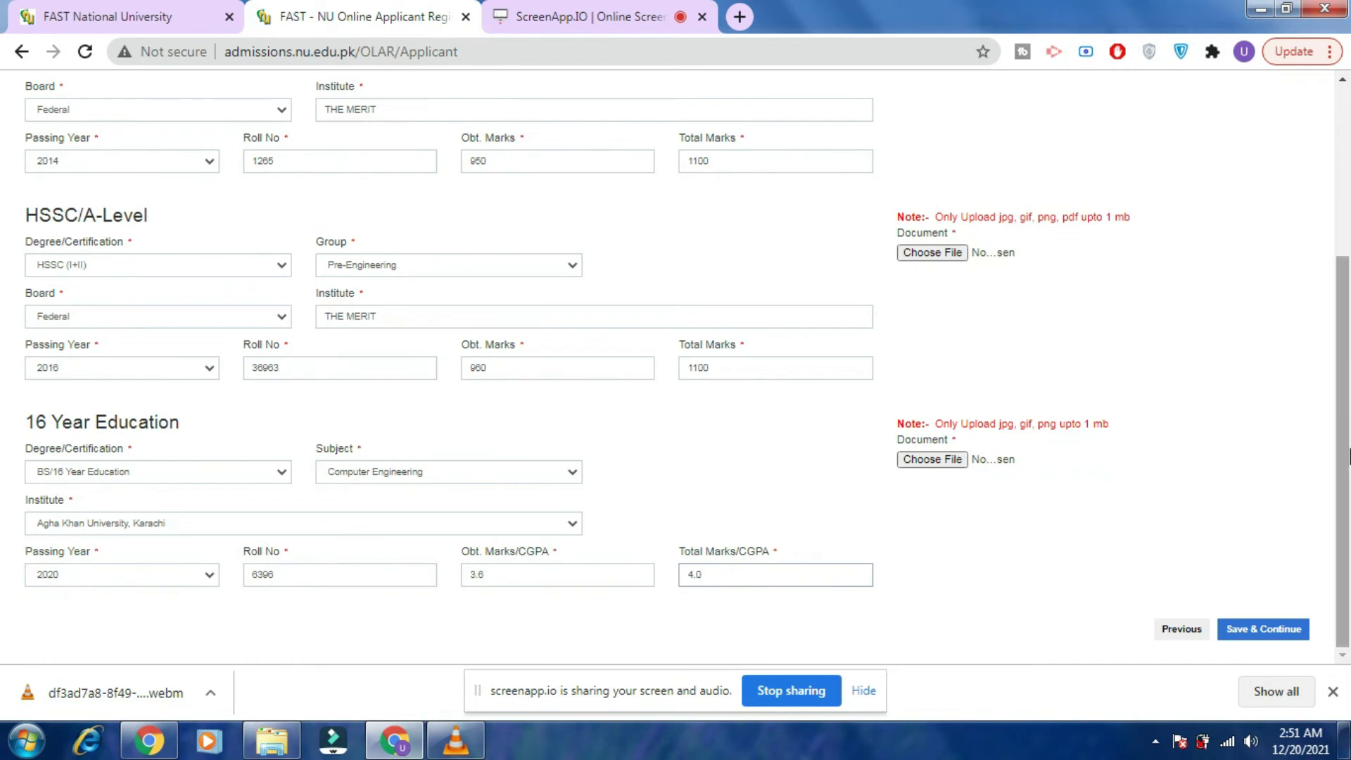
scroll(1347, 434, up, 1)
scroll(1347, 435, up, 3)
Attach IMG_20210824_220445539 as the SSC document.
click(943, 259)
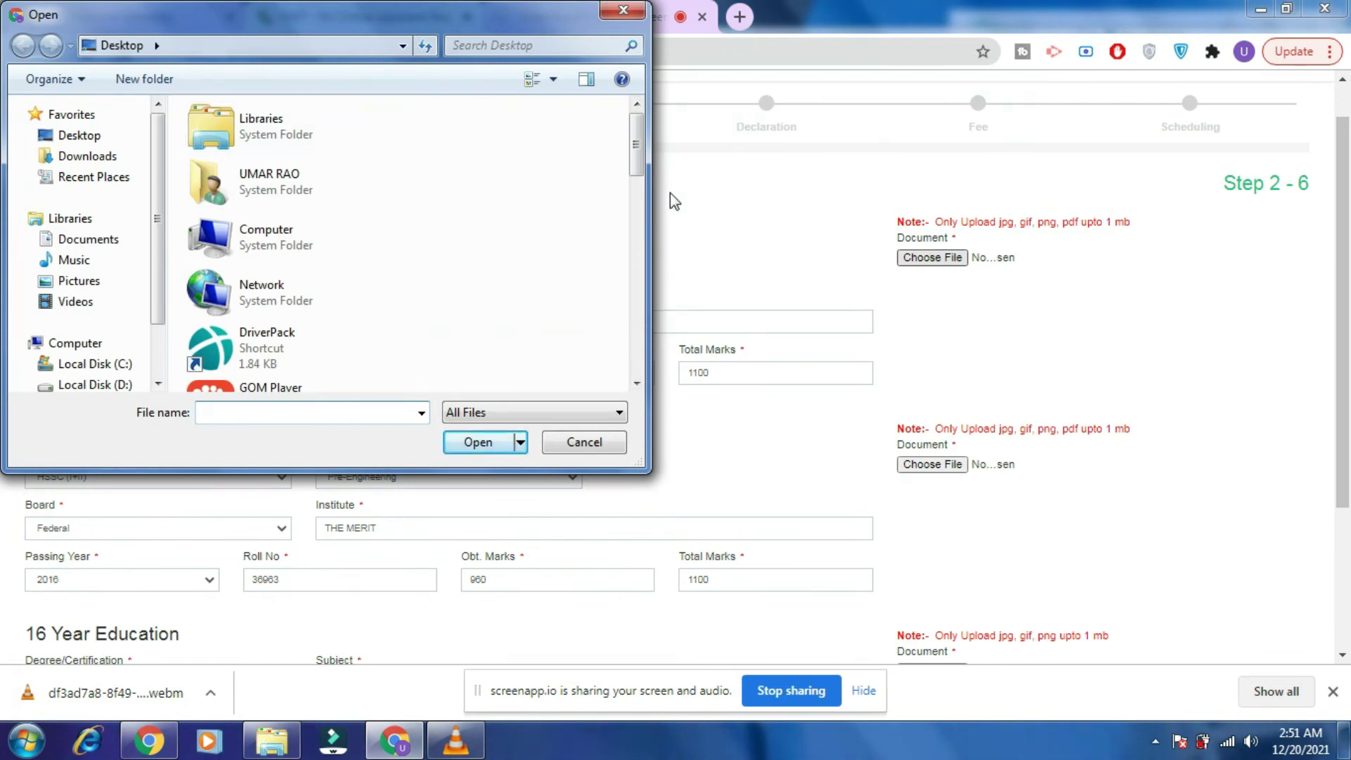
drag(638, 154, 625, 276)
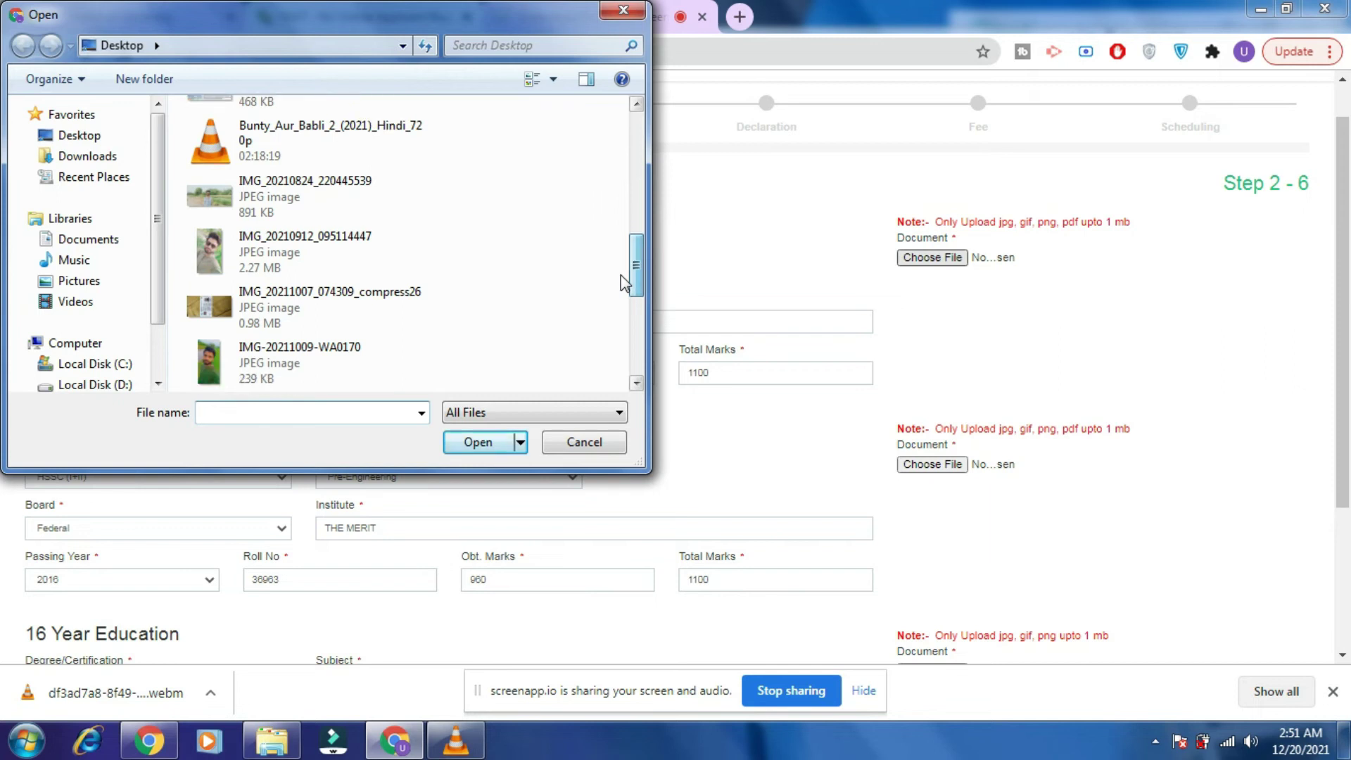
click(292, 197)
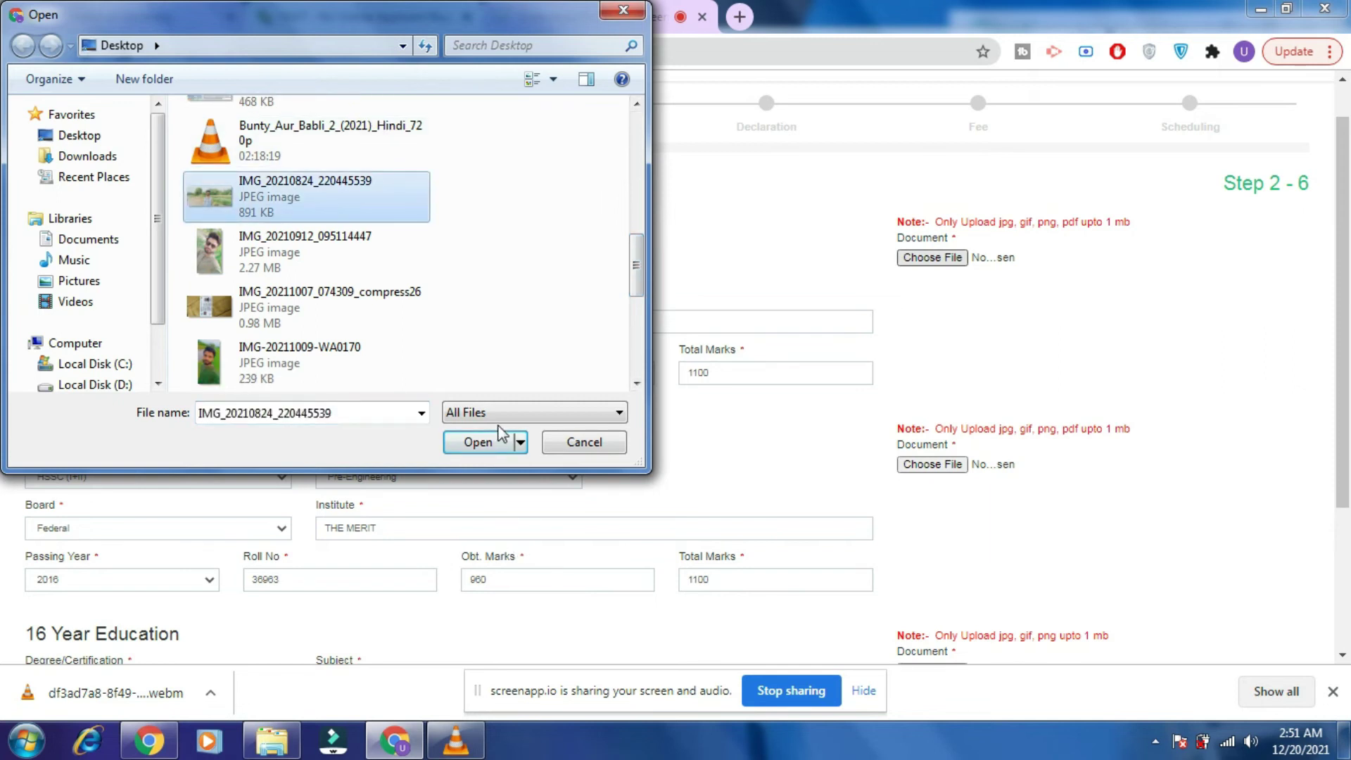
click(483, 441)
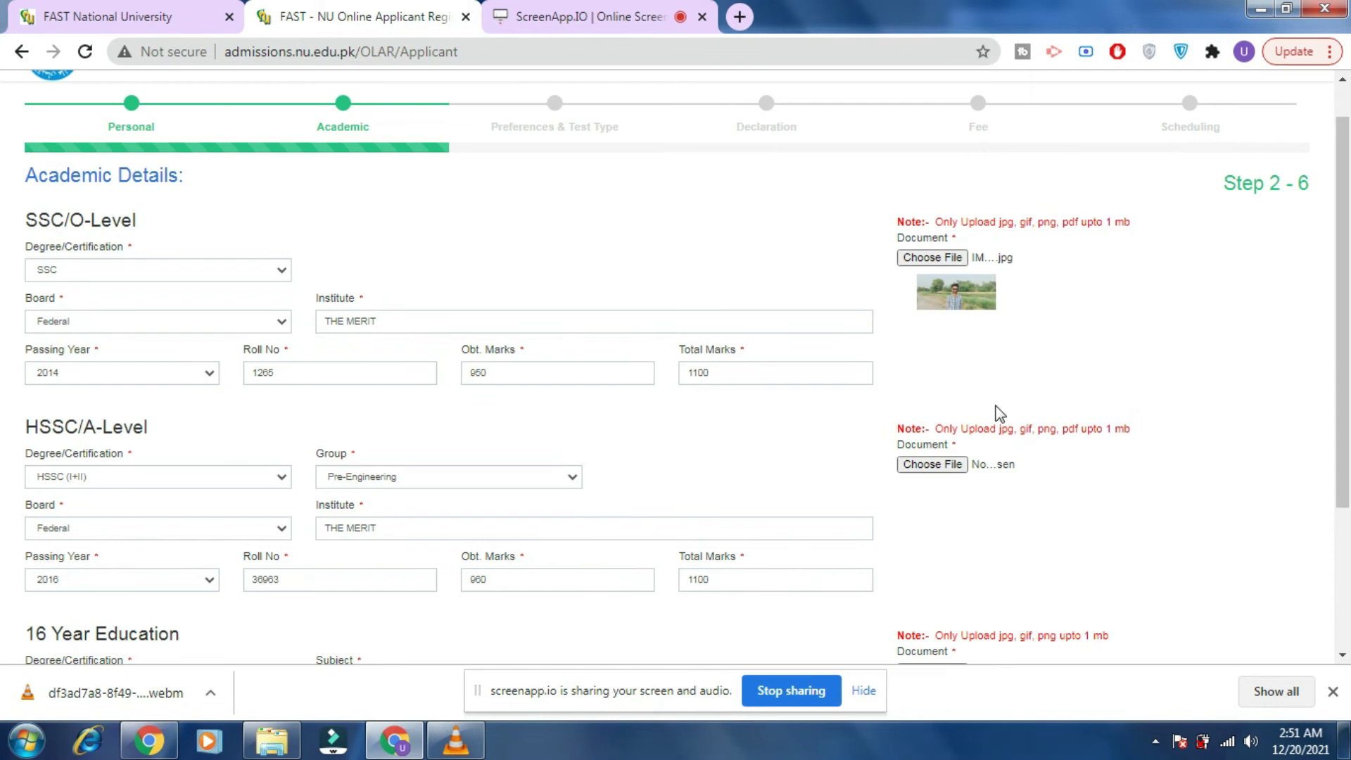
Attach IMG_20210824_220445539 from the Desktop as the HSSC document.
click(946, 464)
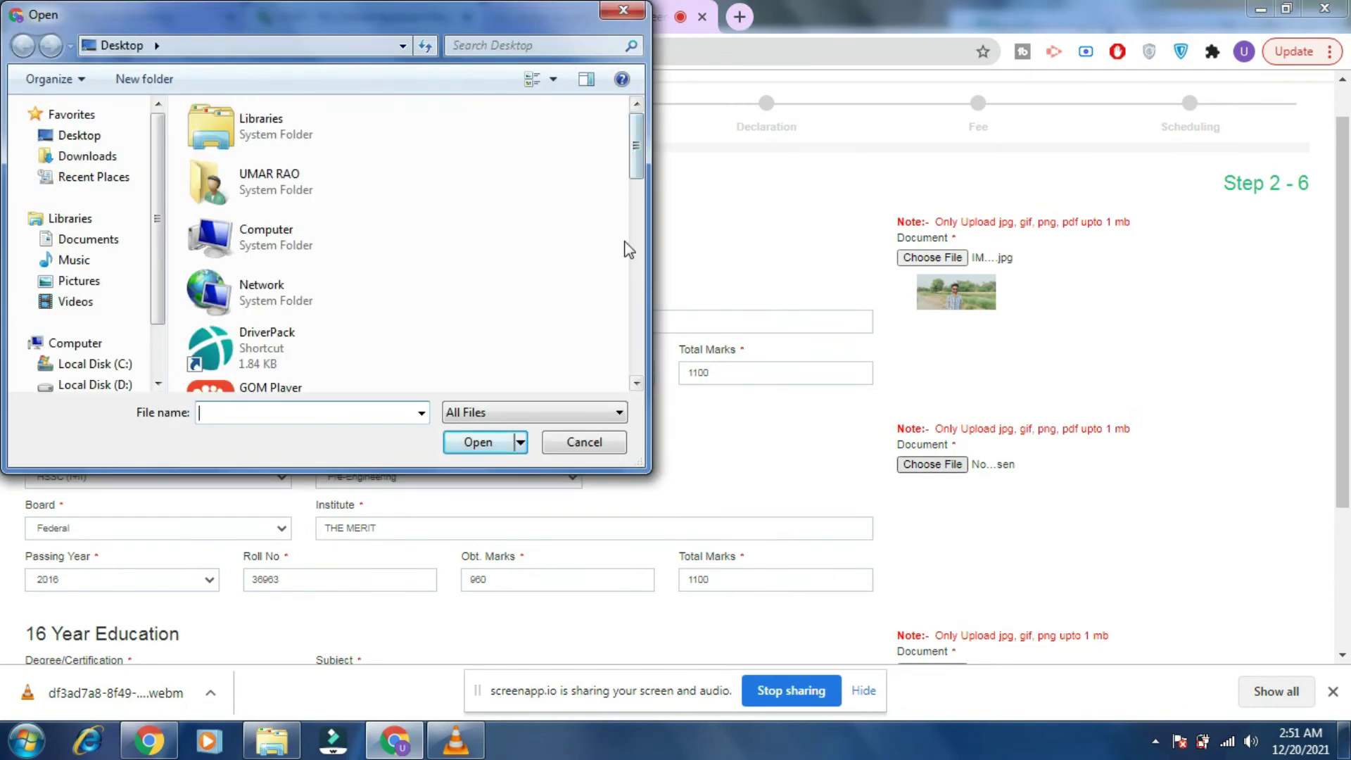
click(79, 136)
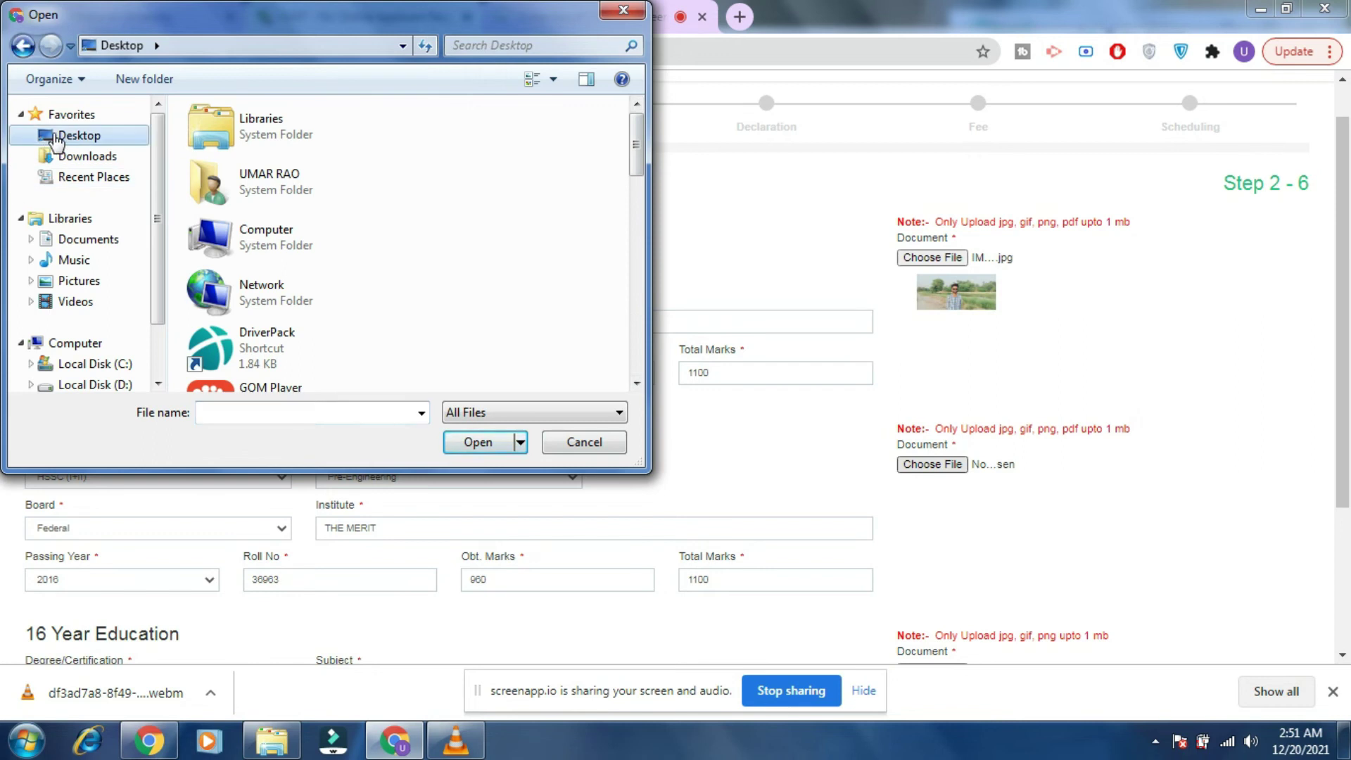
drag(636, 144, 636, 251)
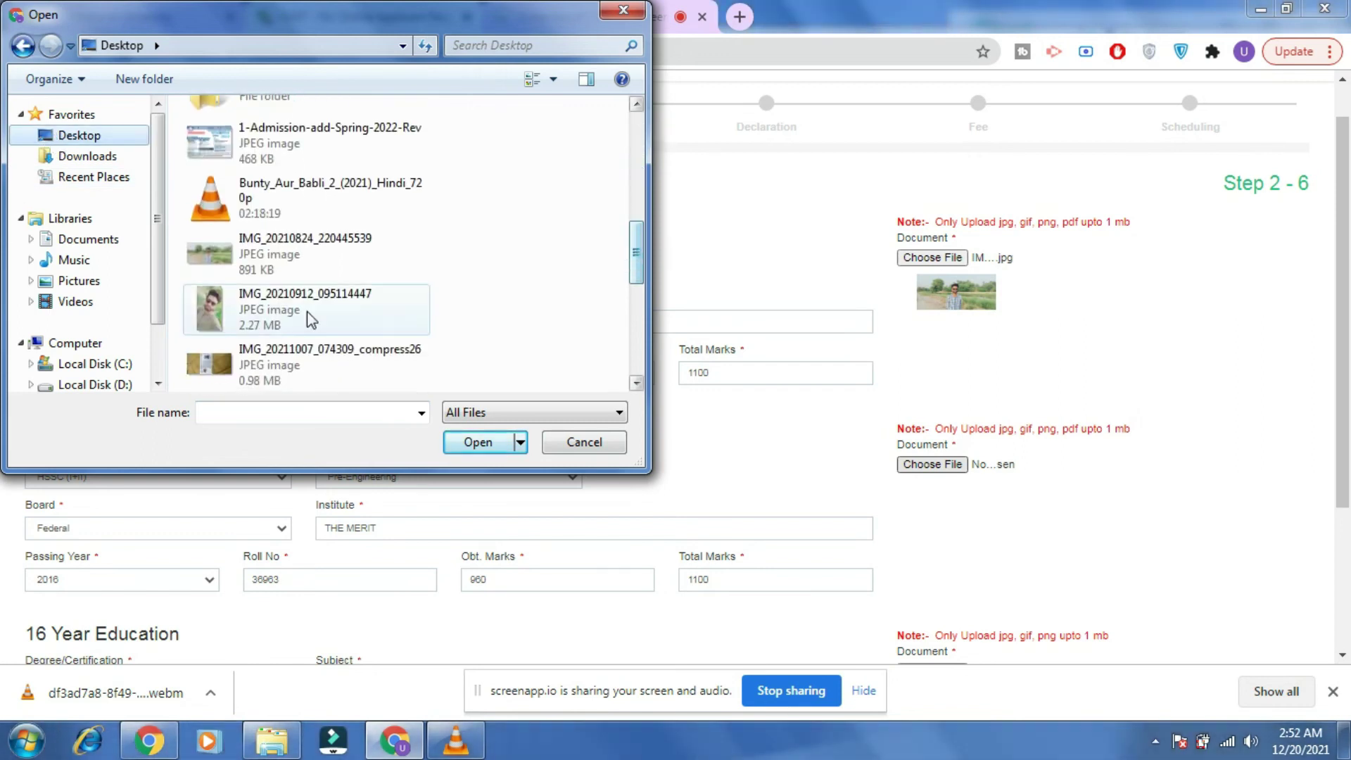
click(304, 255)
click(479, 441)
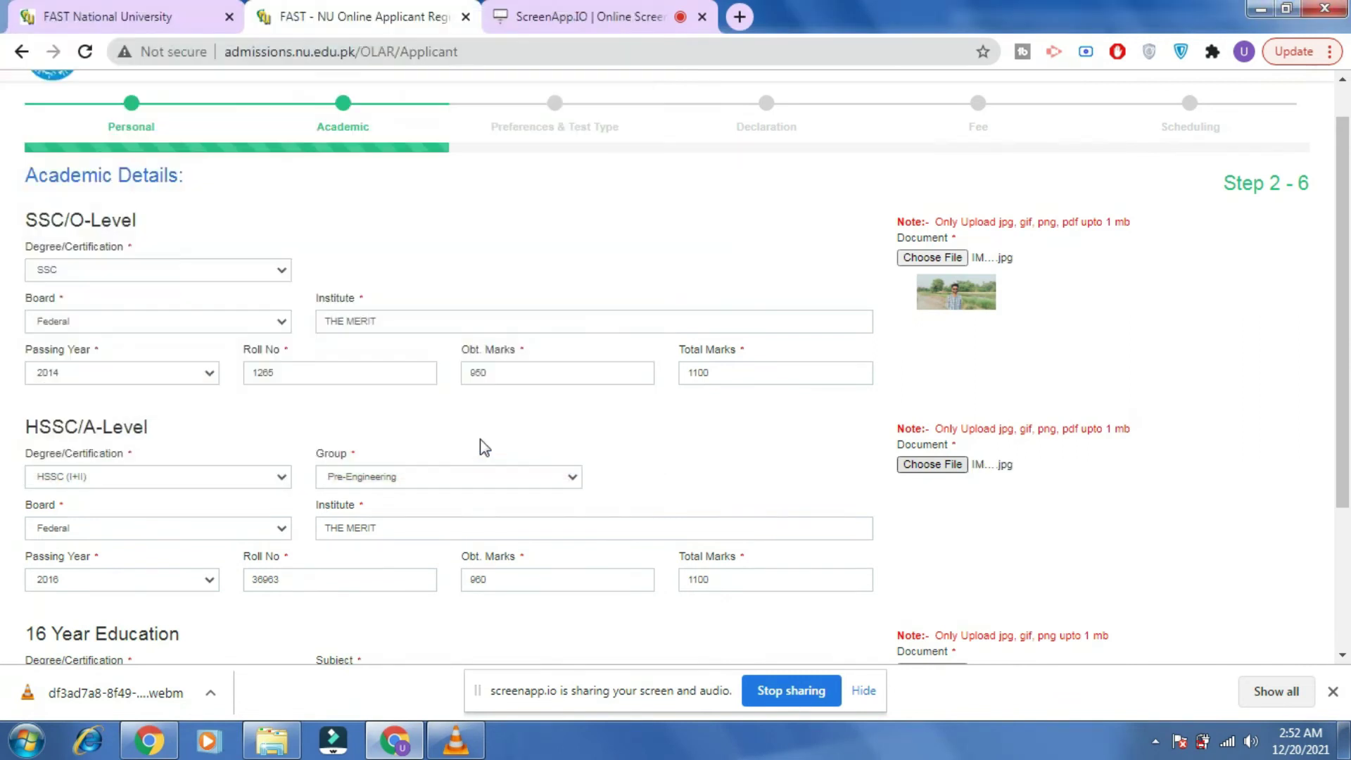
Attach IMG_20210824_220445539 as the 16 Year Education document.
drag(1342, 310, 1343, 449)
click(940, 465)
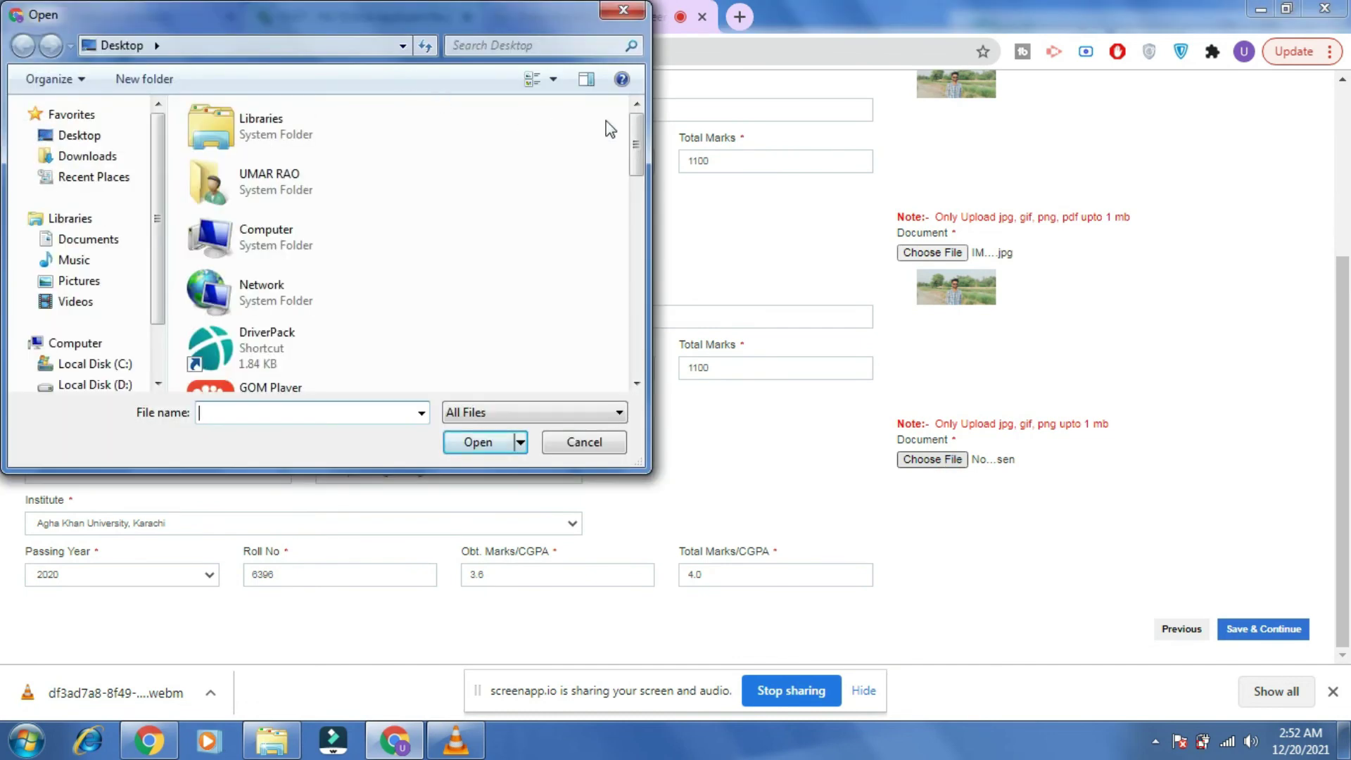
drag(636, 144, 640, 268)
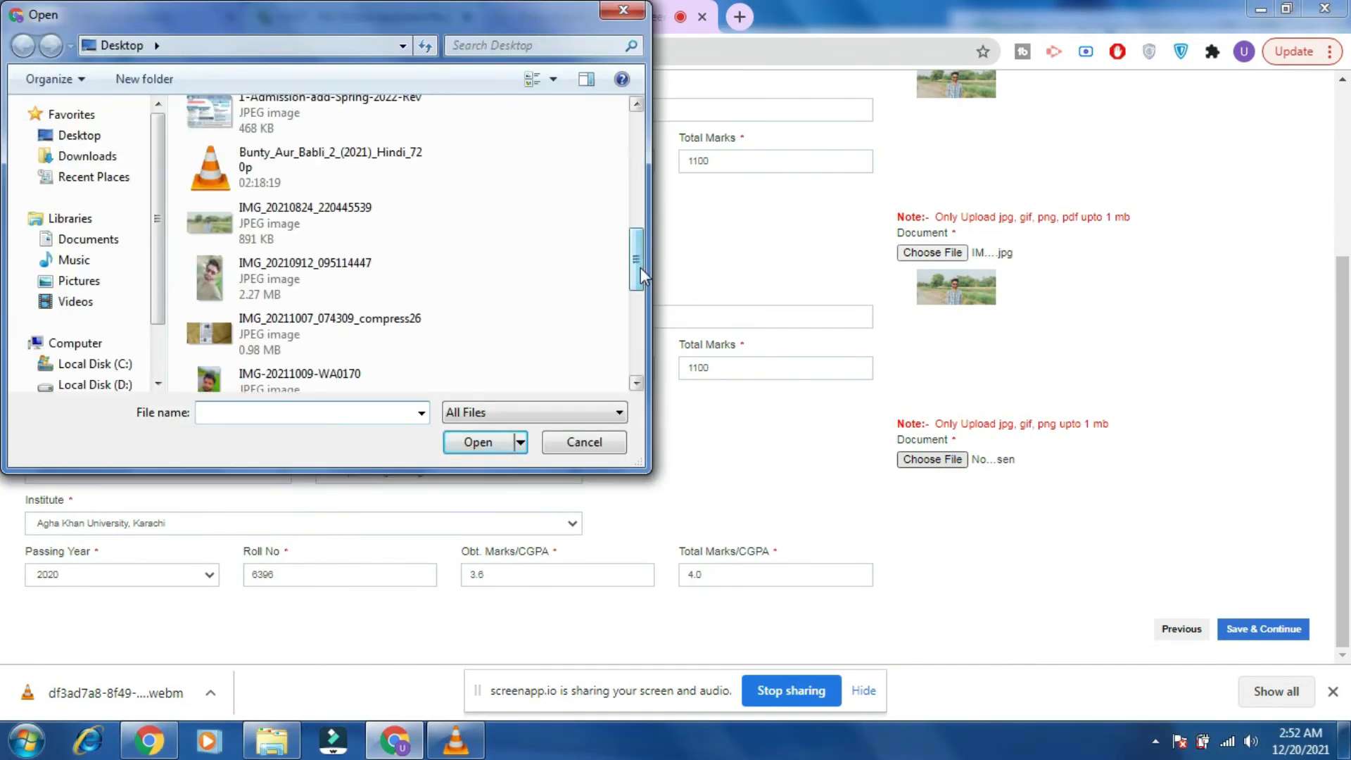
click(243, 236)
click(486, 442)
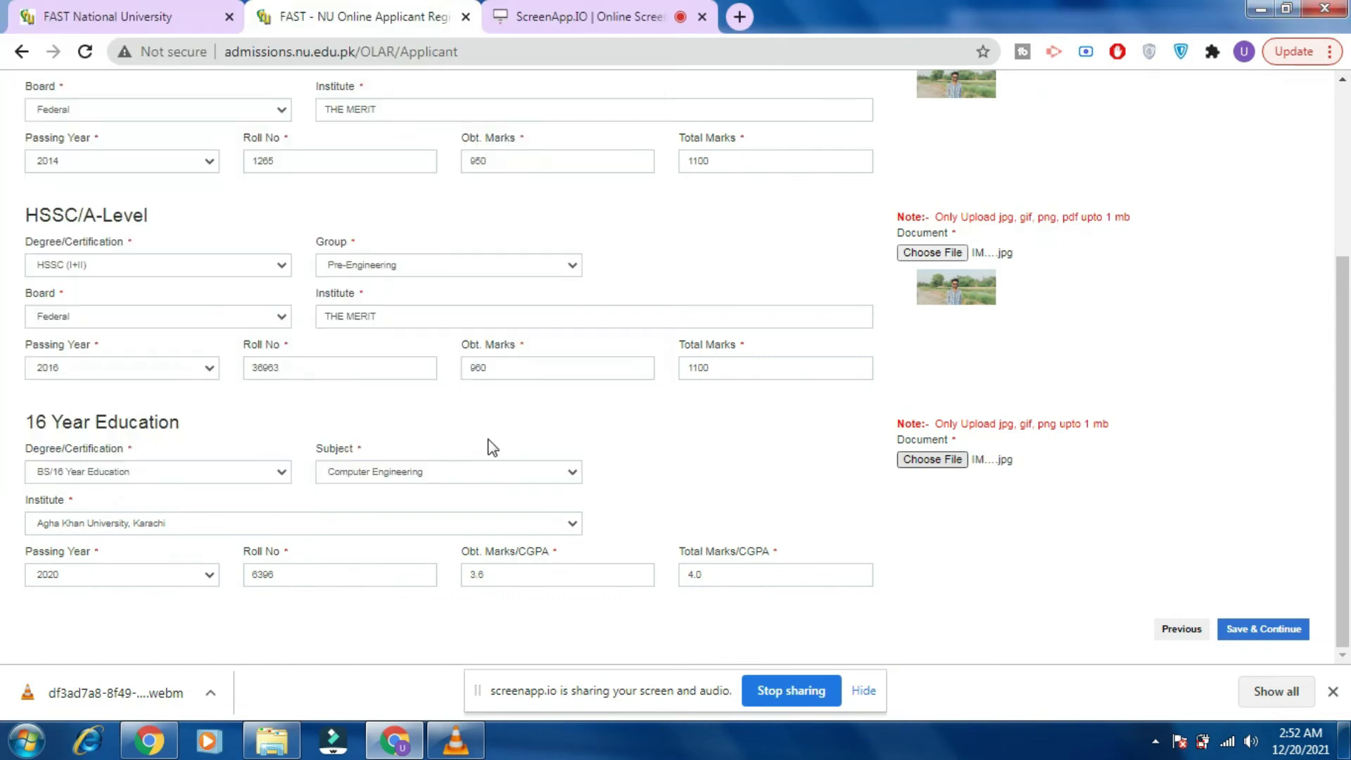
Save the academic details, then choose Islamabad campus with MBA, MS(CS) and MS(Data Science) disciplines.
click(1281, 631)
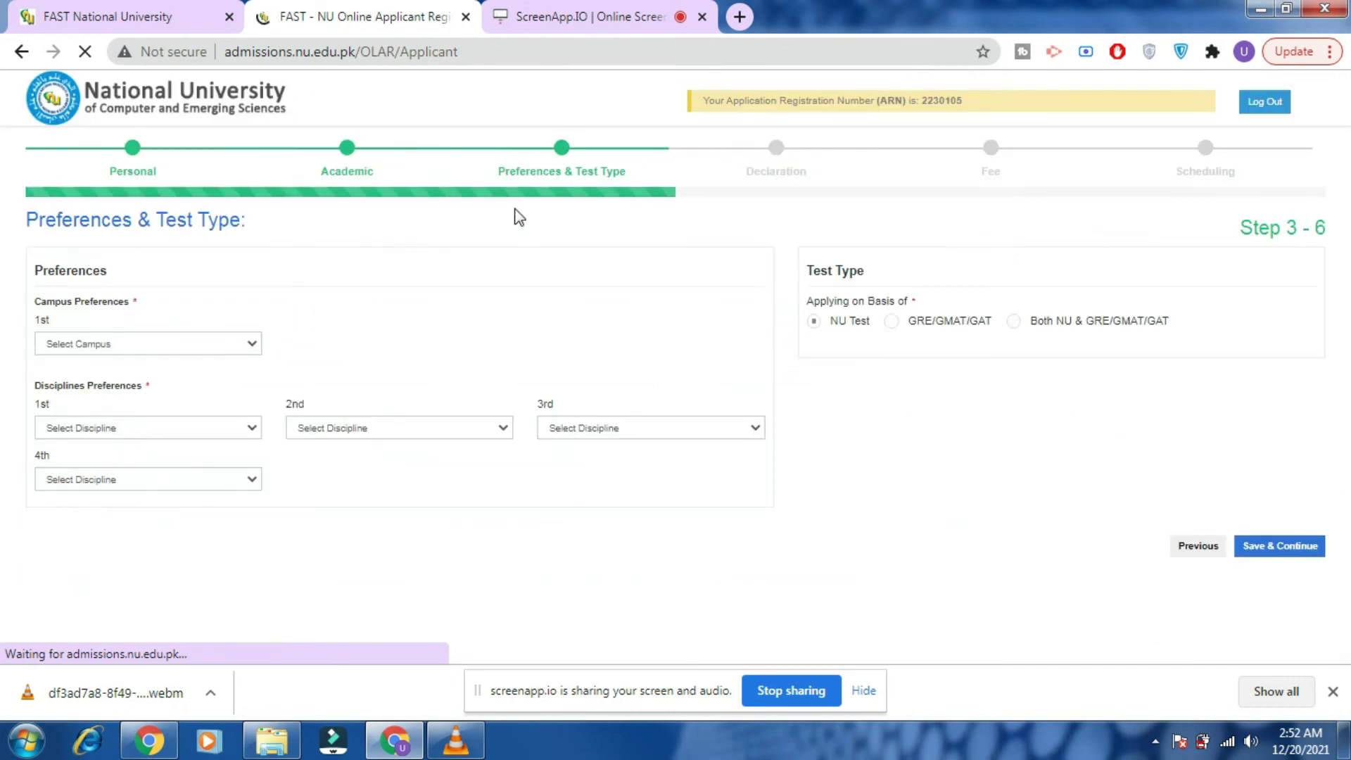
click(202, 349)
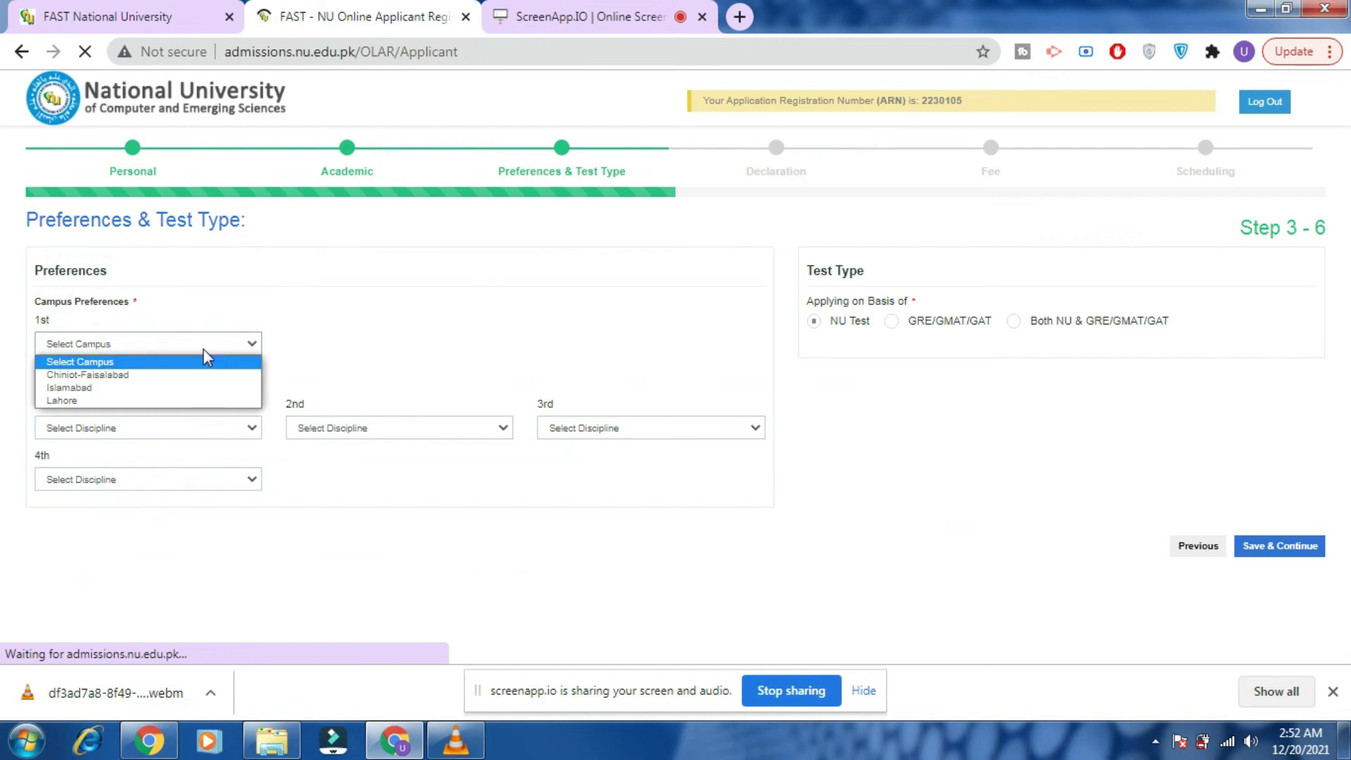
click(179, 389)
click(211, 431)
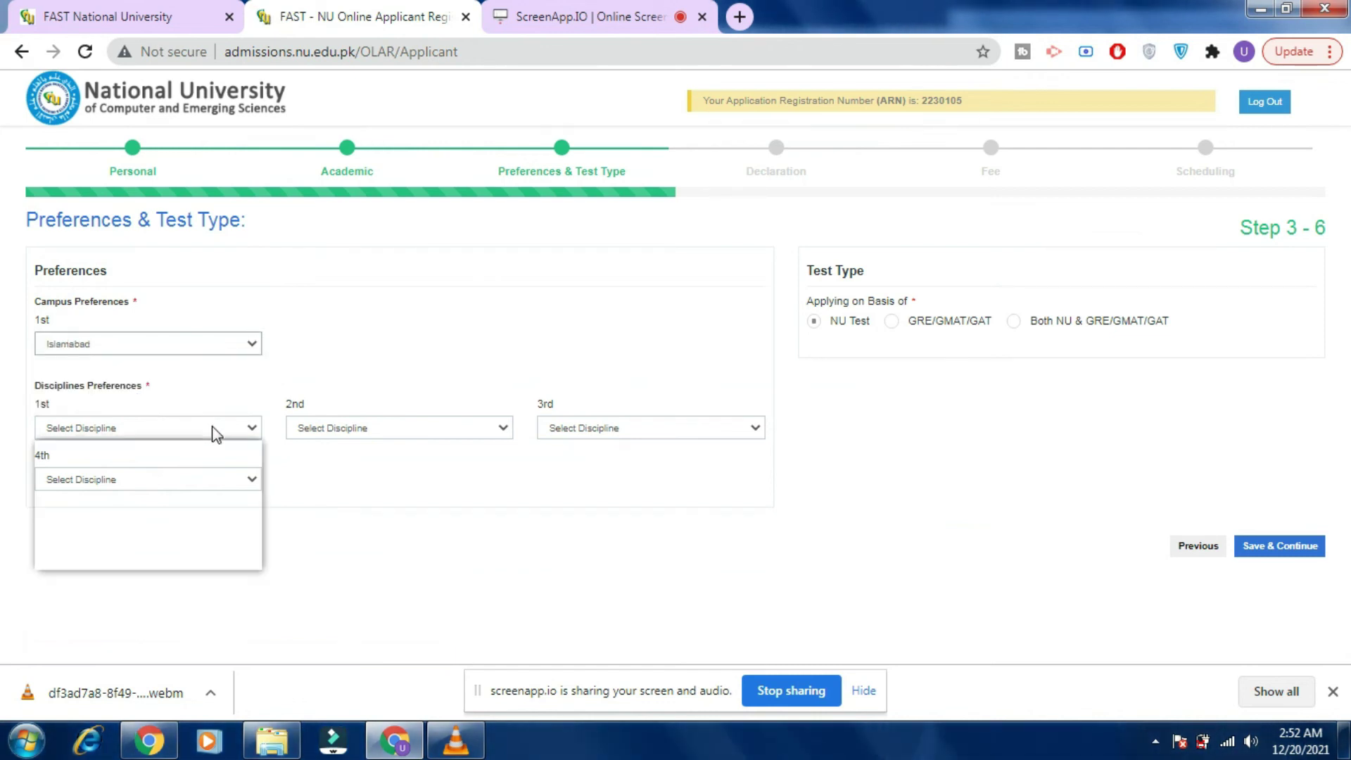
click(191, 461)
click(199, 479)
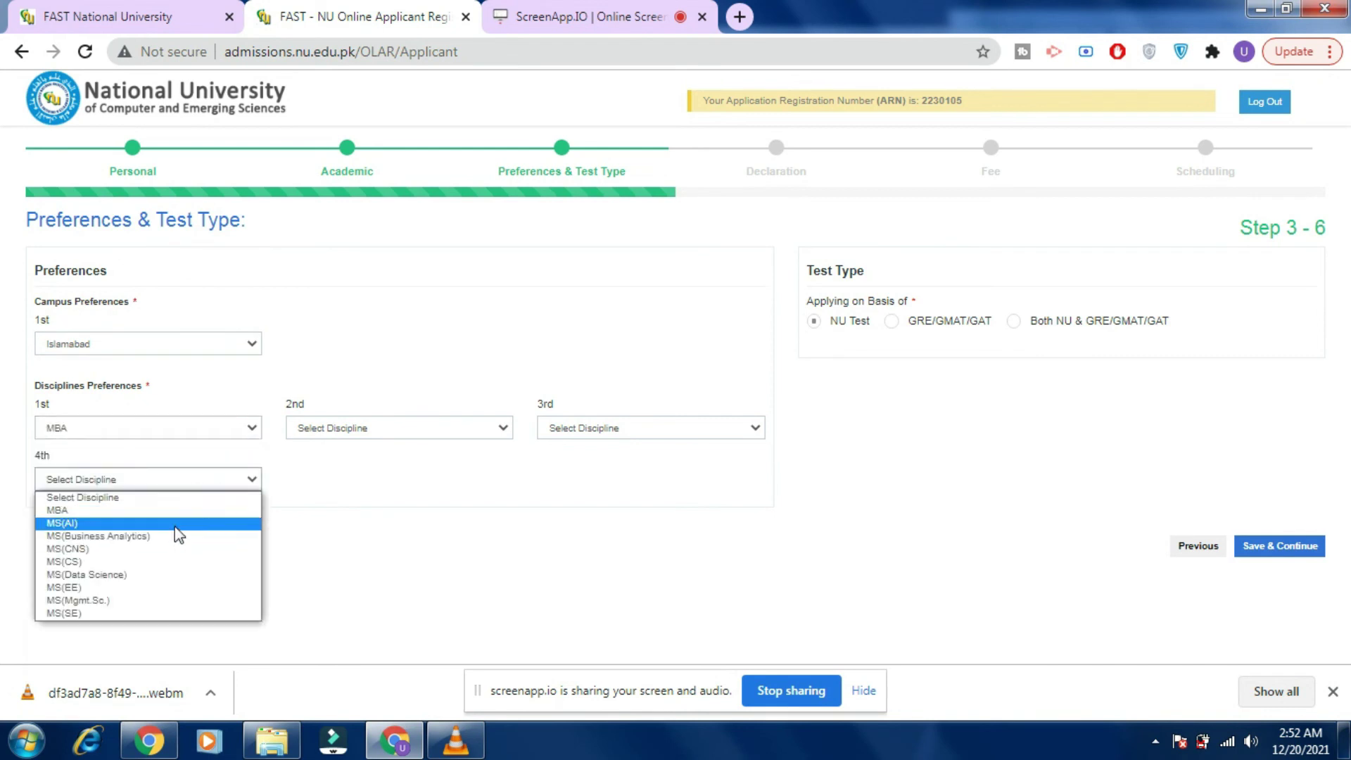
click(166, 562)
click(370, 427)
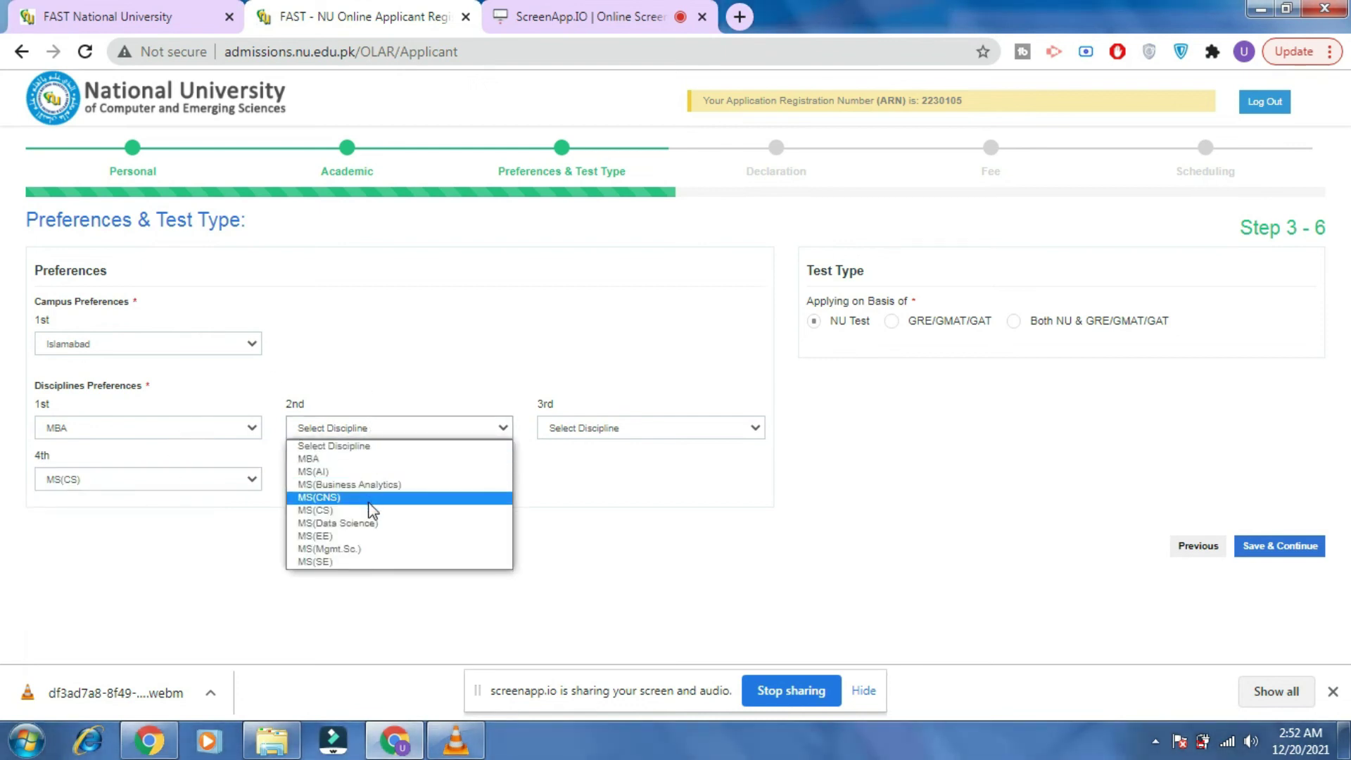
click(371, 509)
click(560, 430)
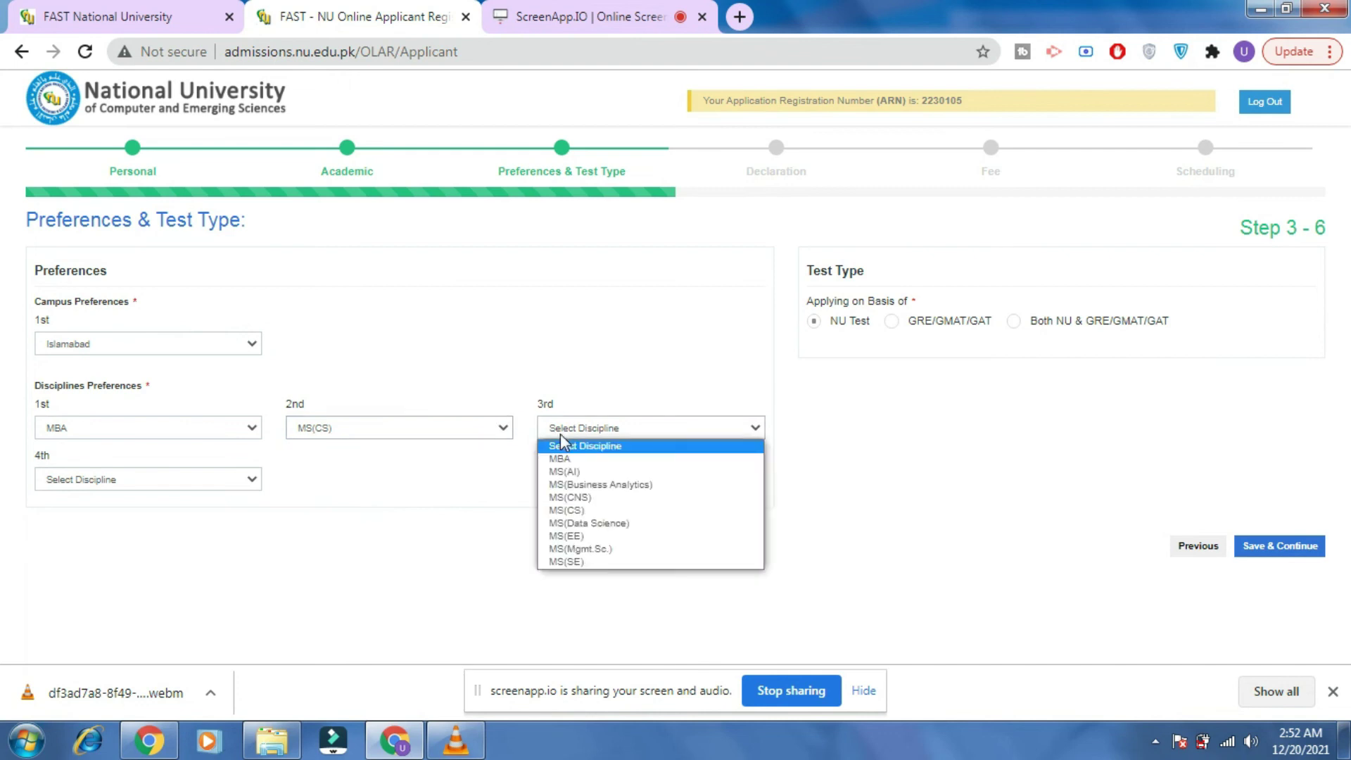
click(596, 524)
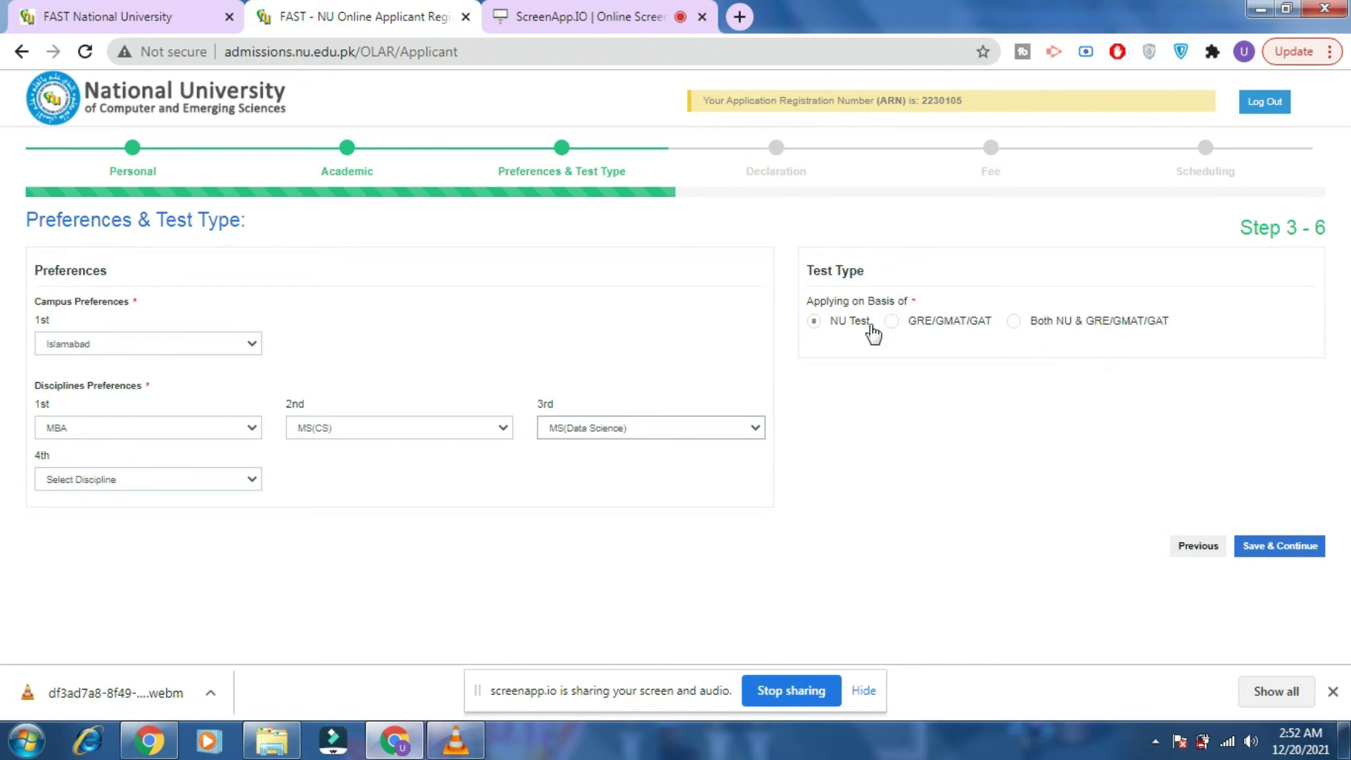
Keep NU Test as the application basis and save the preferences.
click(950, 322)
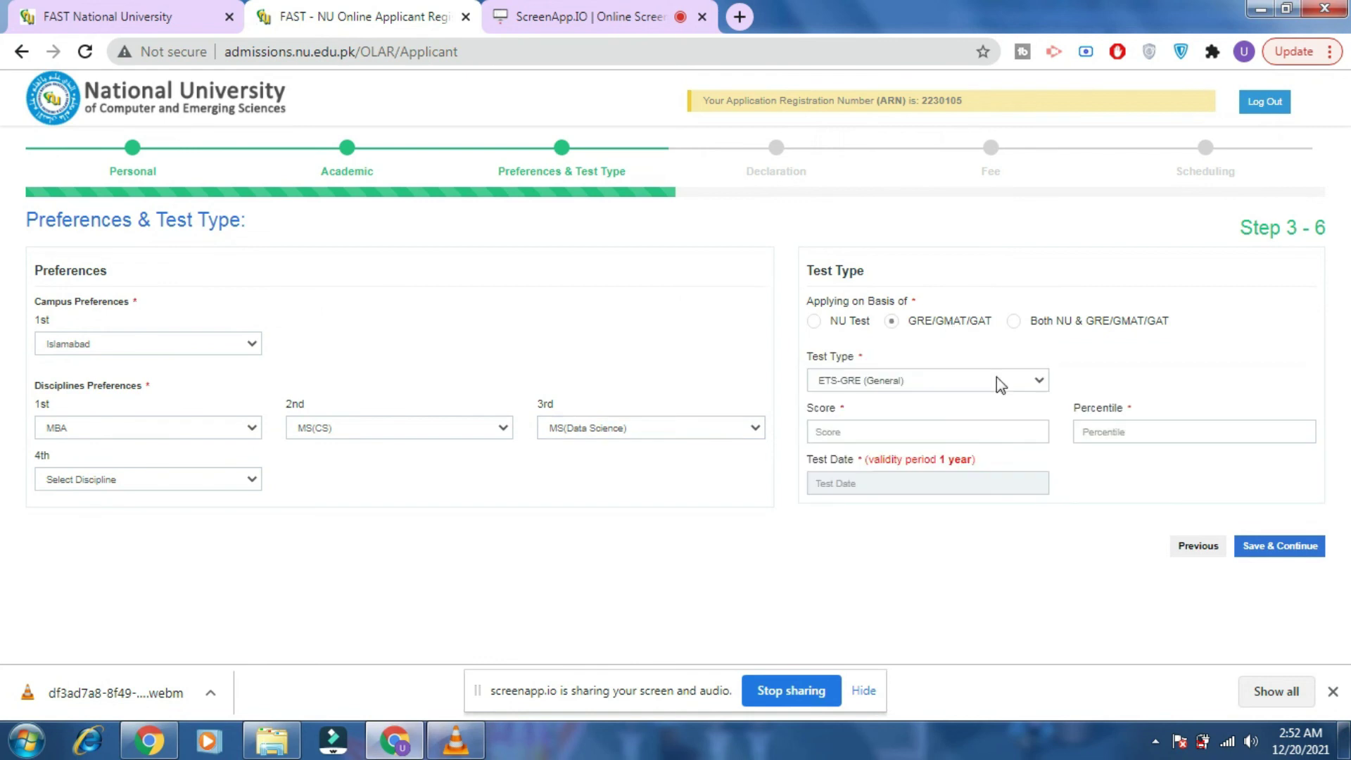
click(813, 325)
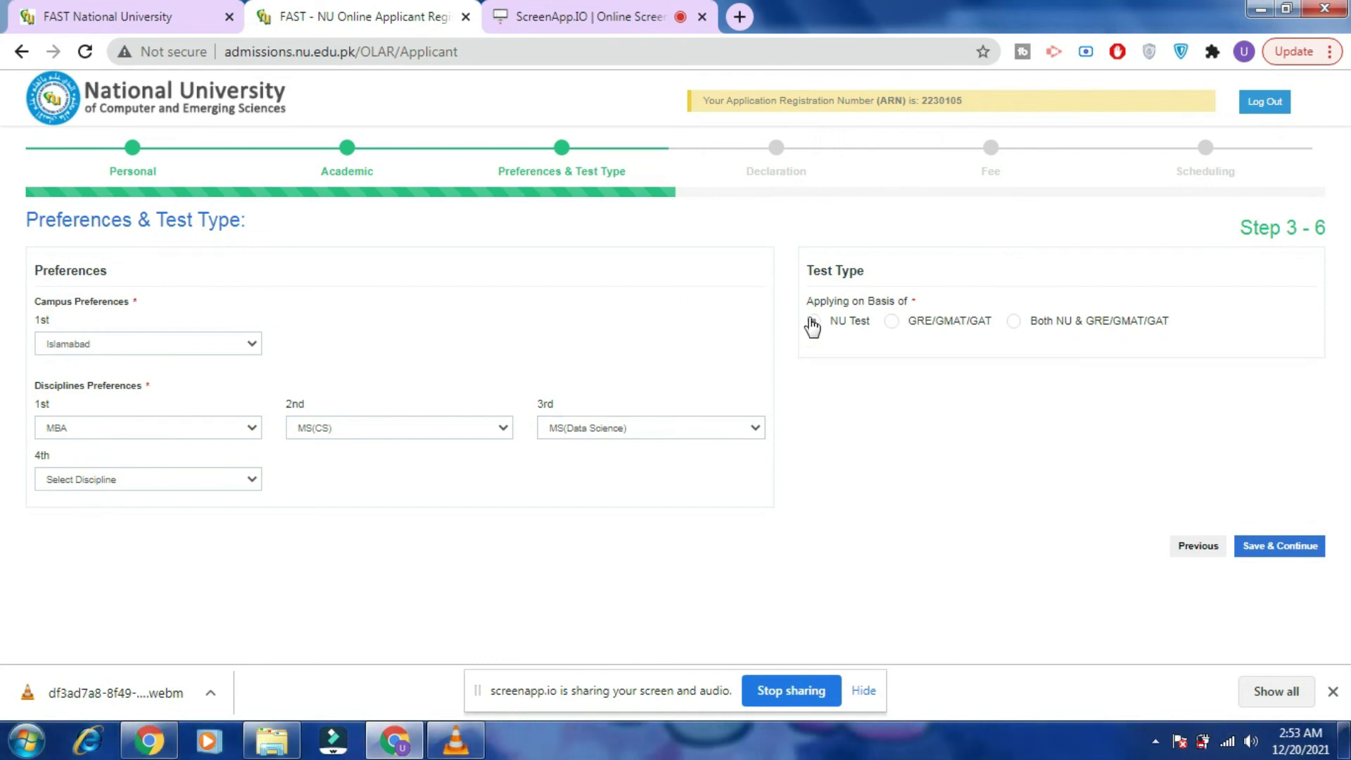
drag(878, 325, 921, 371)
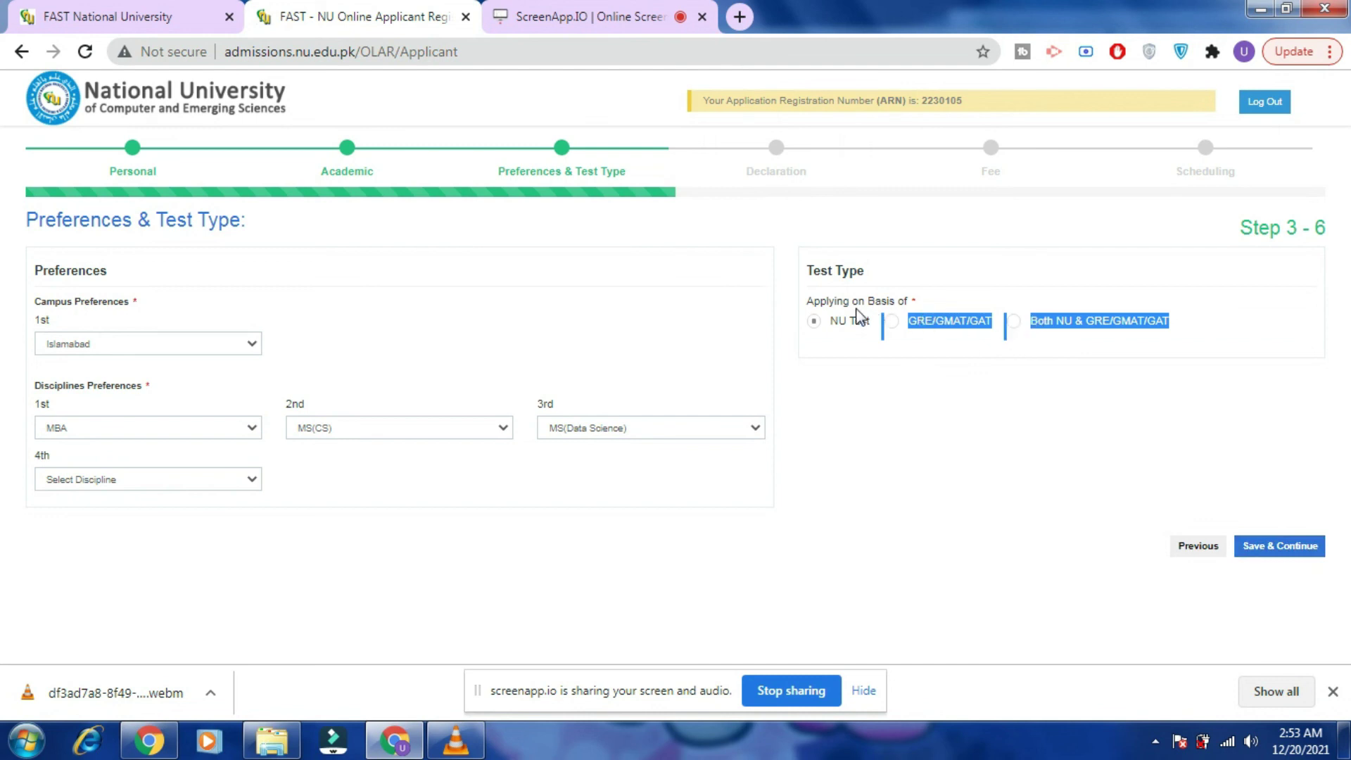
click(893, 323)
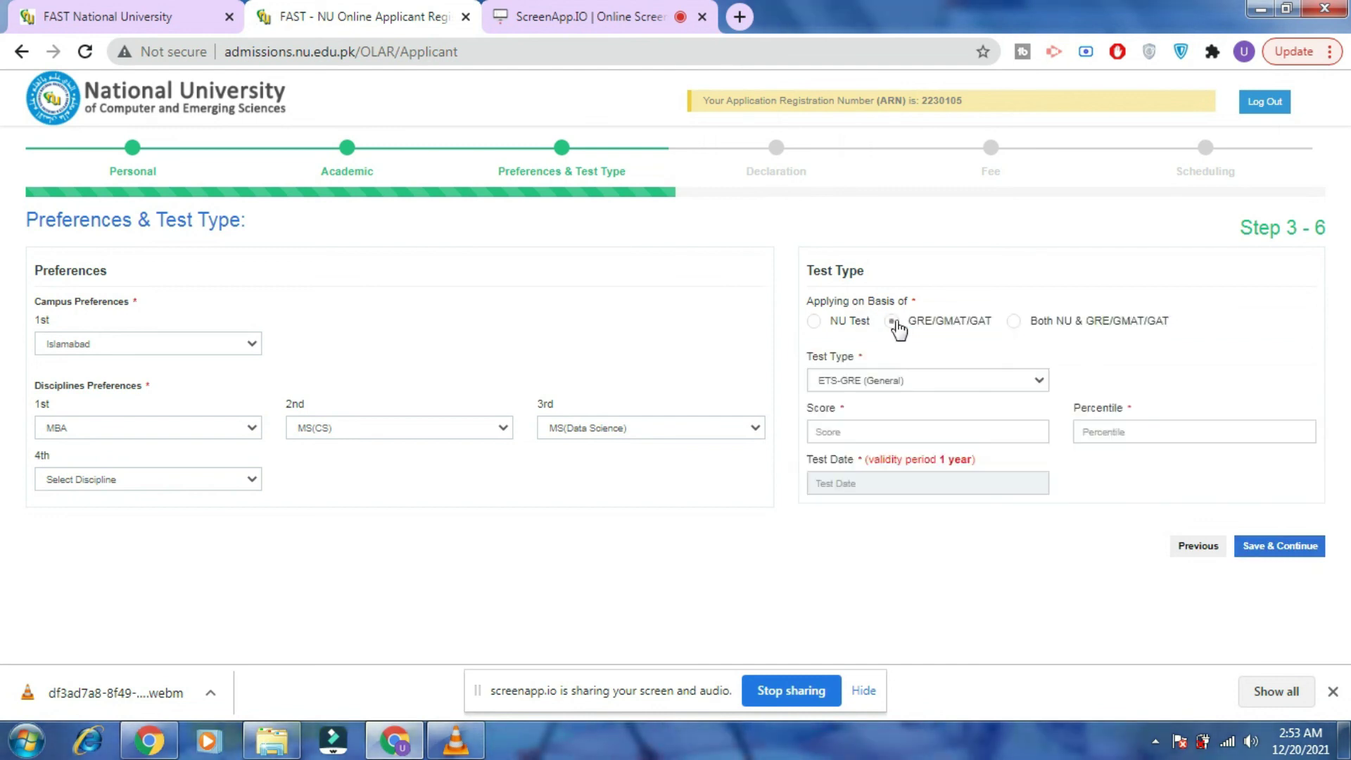
click(828, 325)
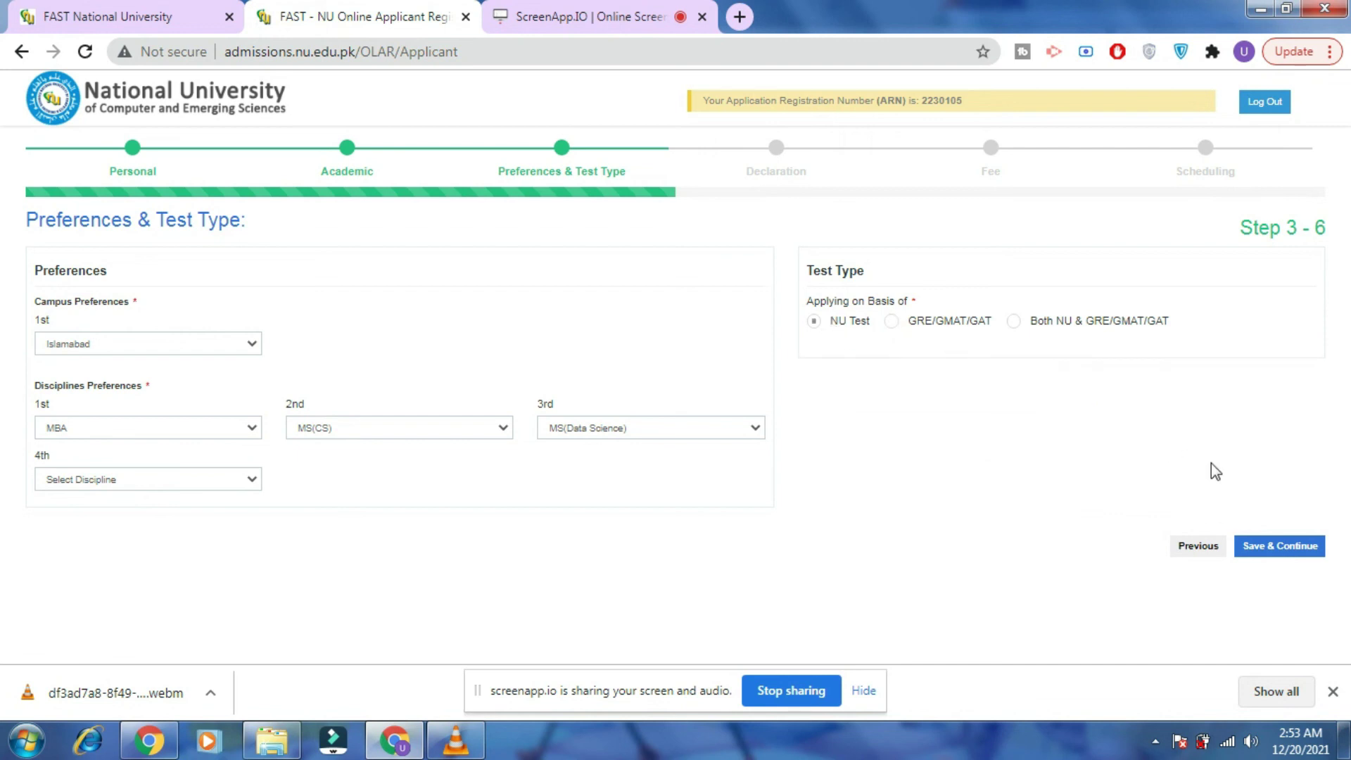
click(1281, 553)
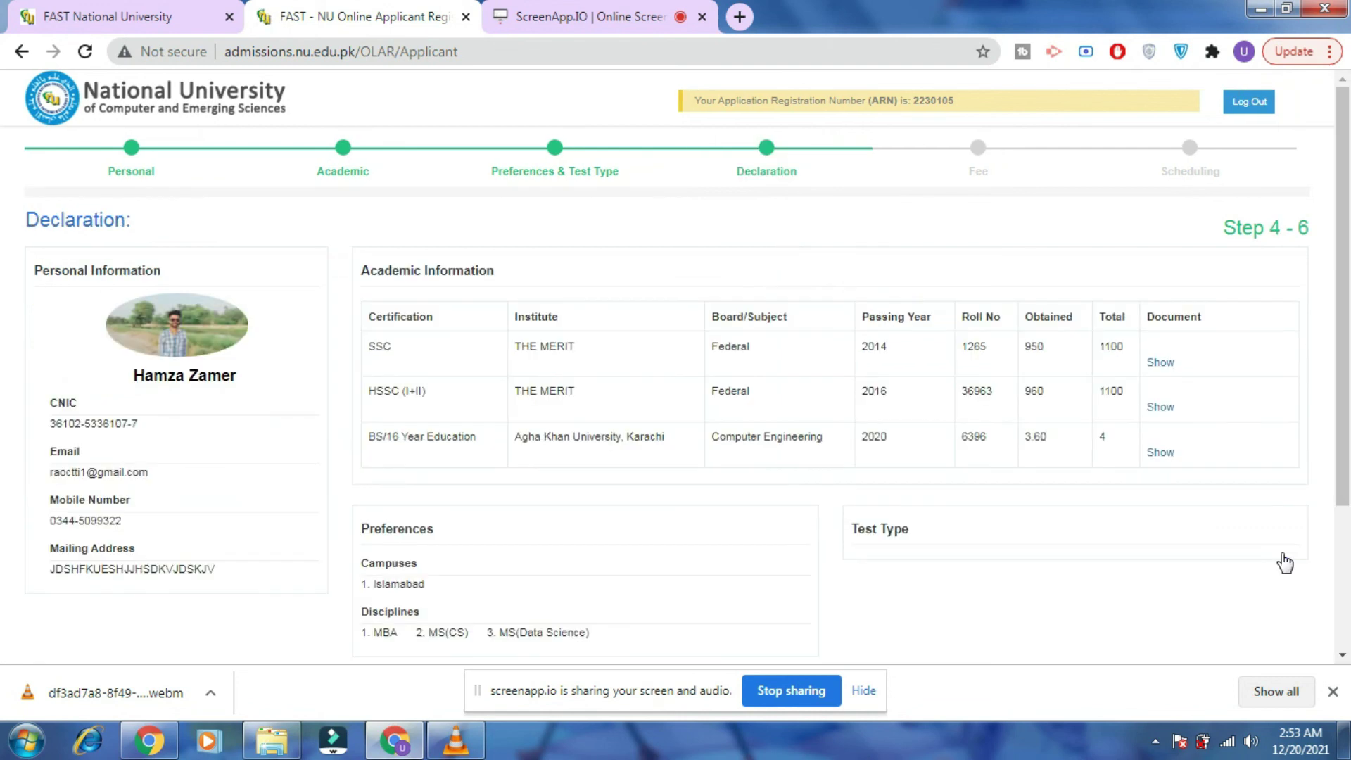
Certify the declaration disclaimer and continue to the Fee Payment step.
drag(1348, 245, 1349, 363)
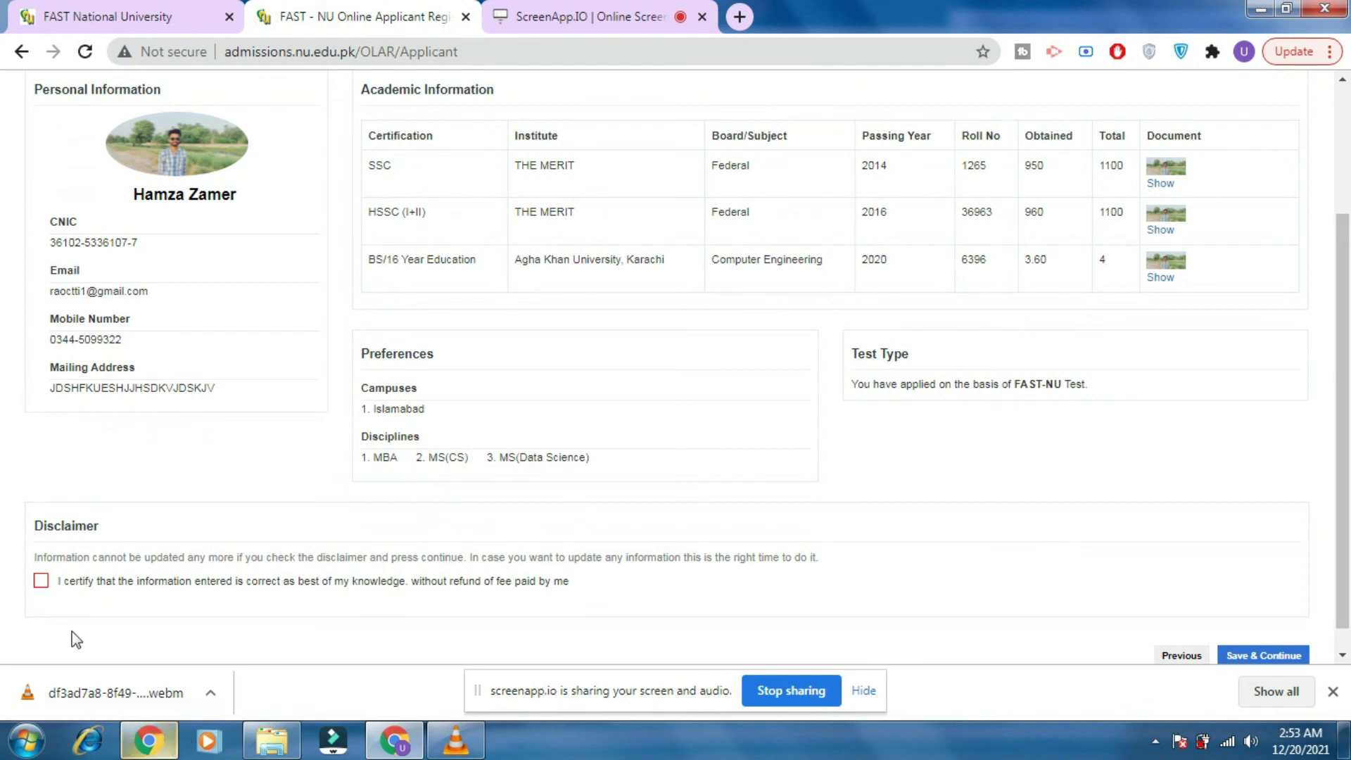
click(40, 581)
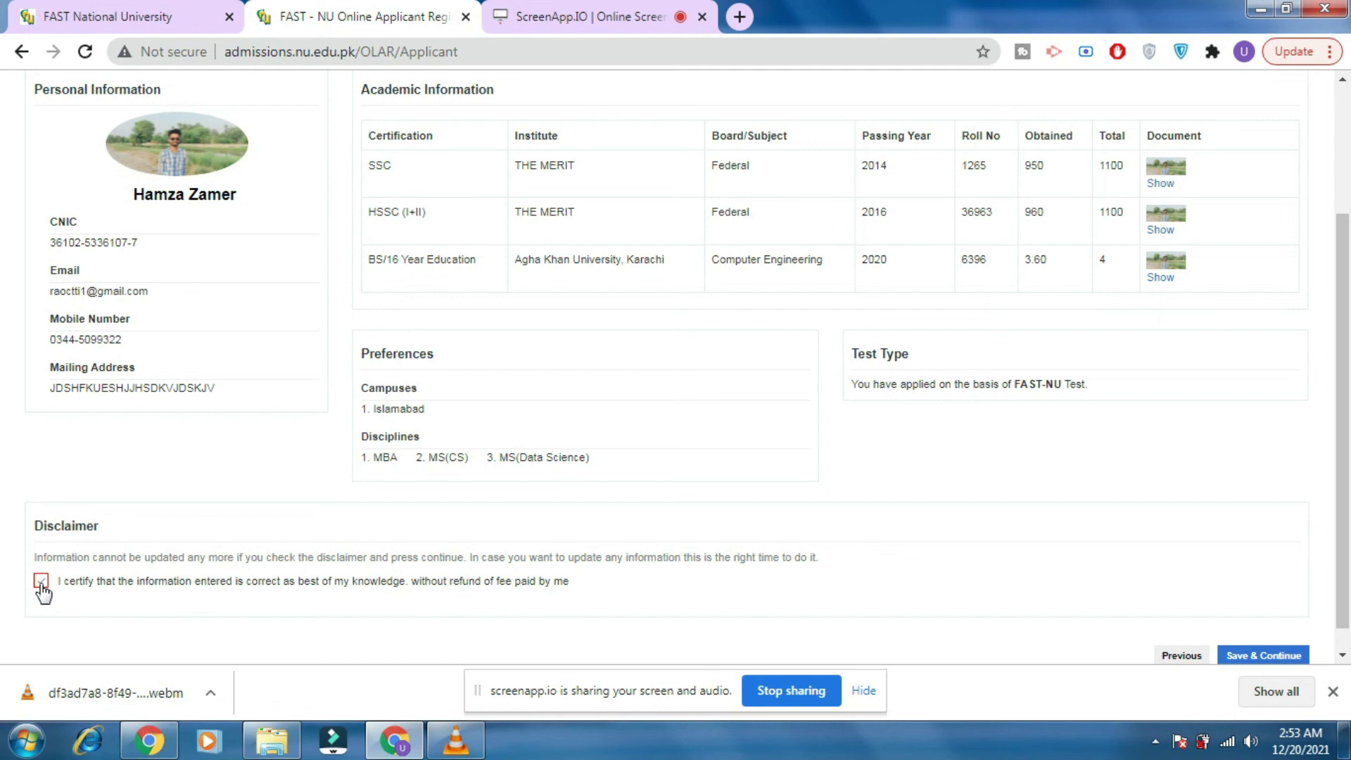
click(1252, 655)
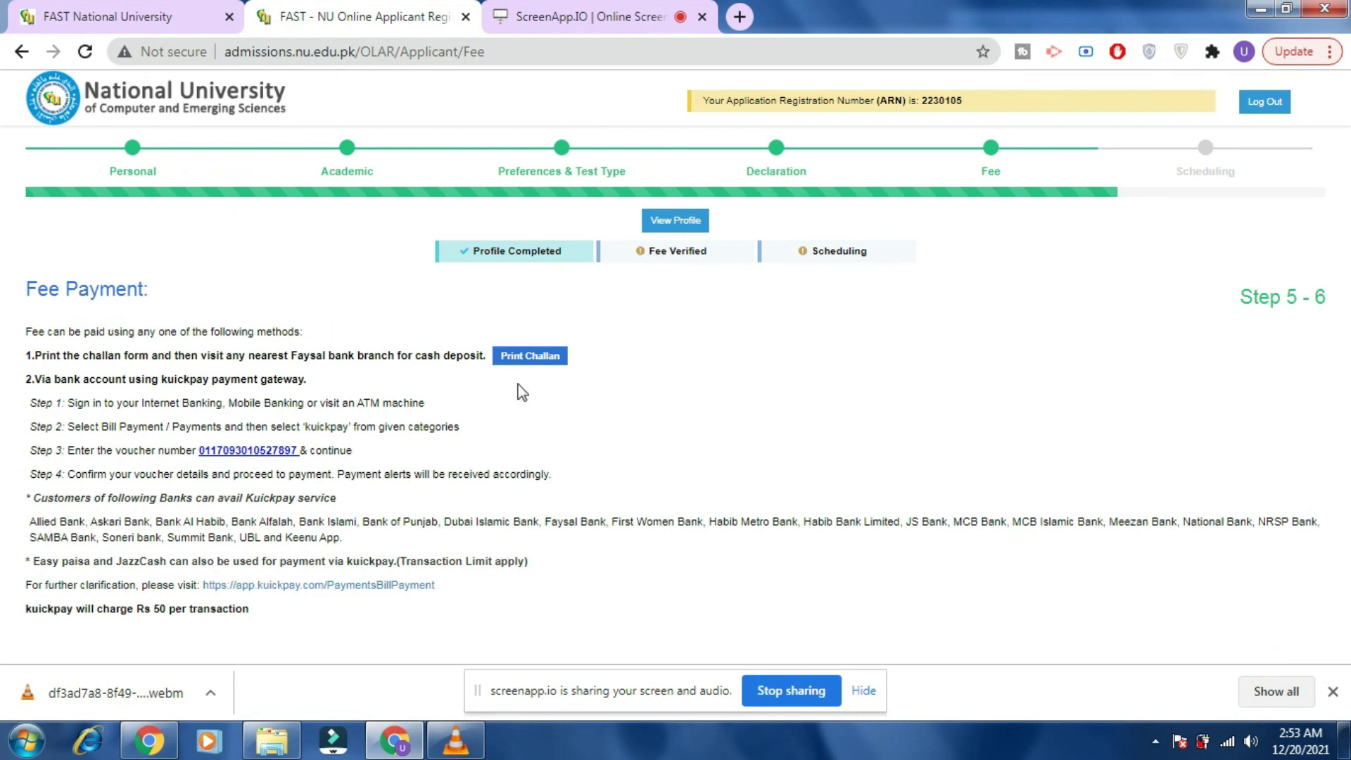
Open the Rs 1,500 fee challan in a new tab, then return to Fee Payment.
right_click(523, 357)
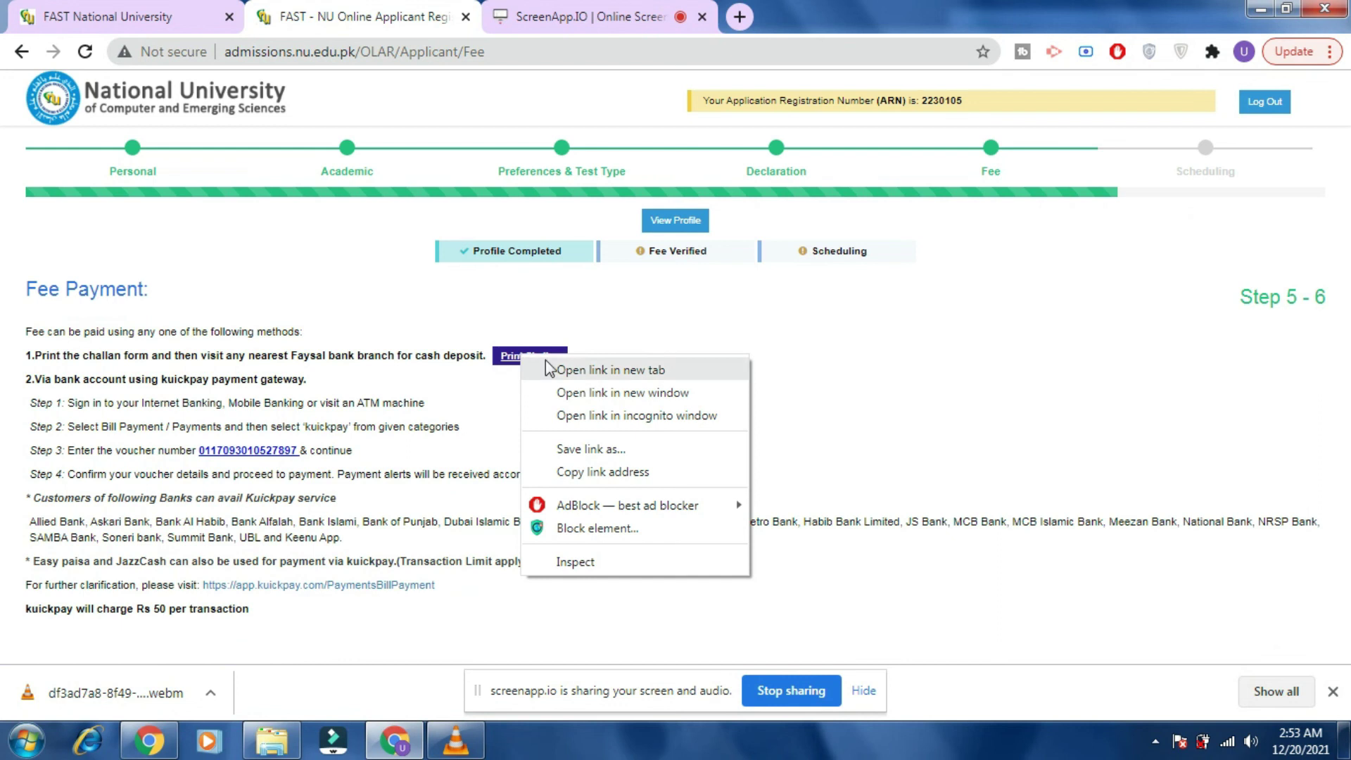
click(546, 369)
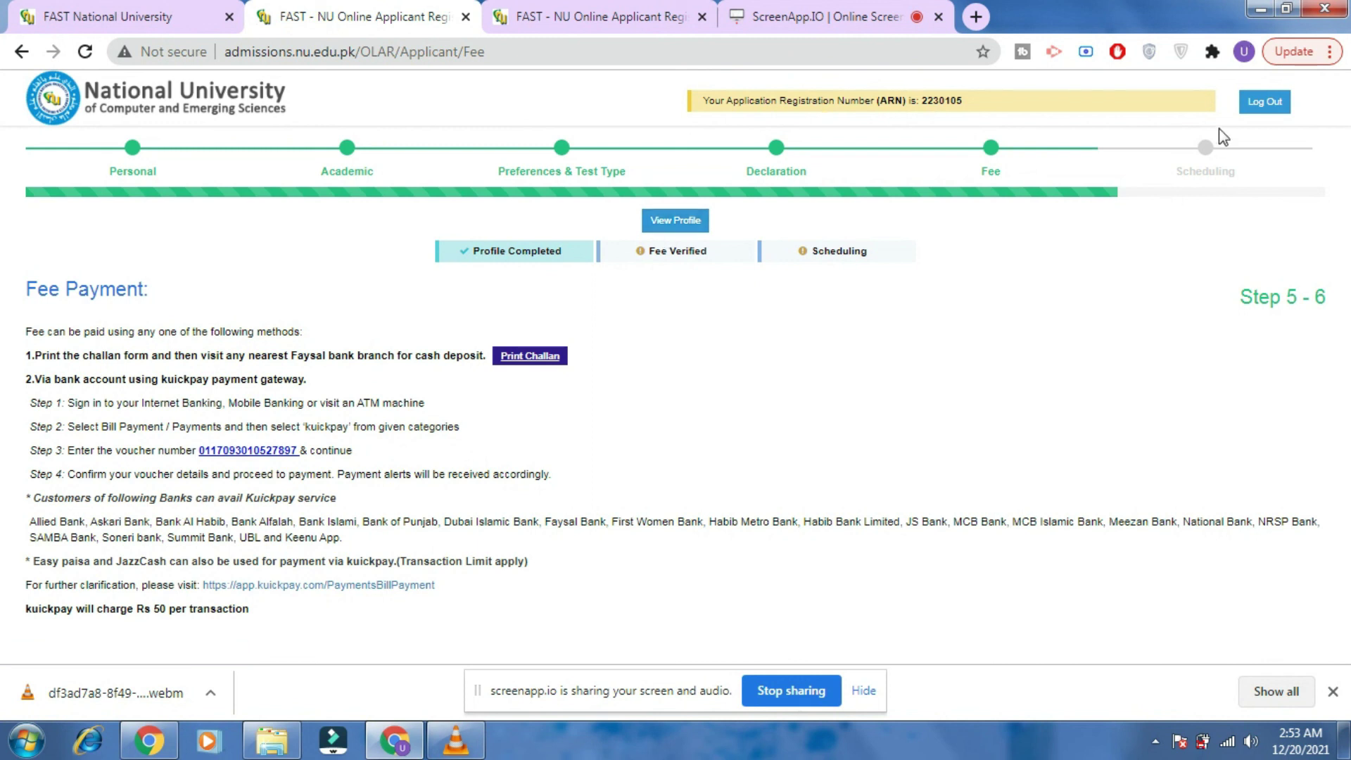
click(601, 10)
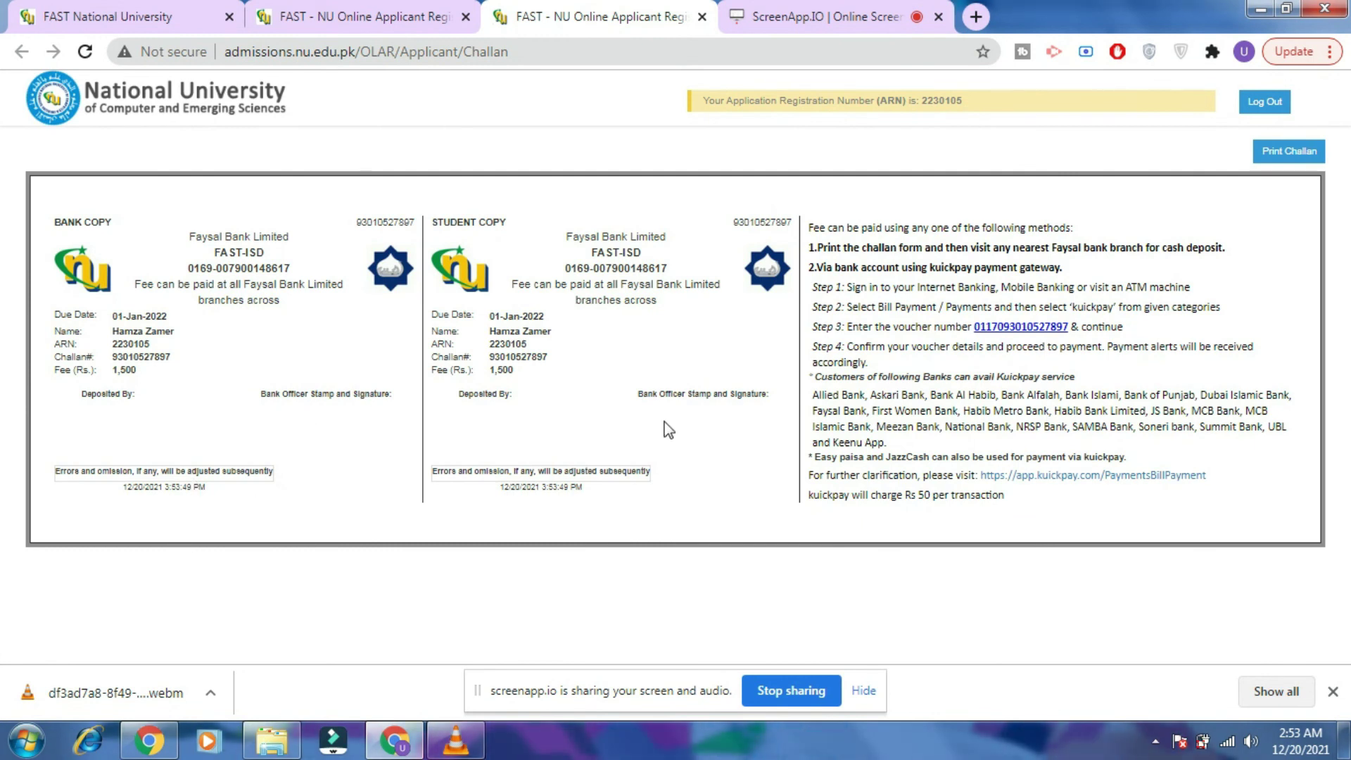
click(408, 23)
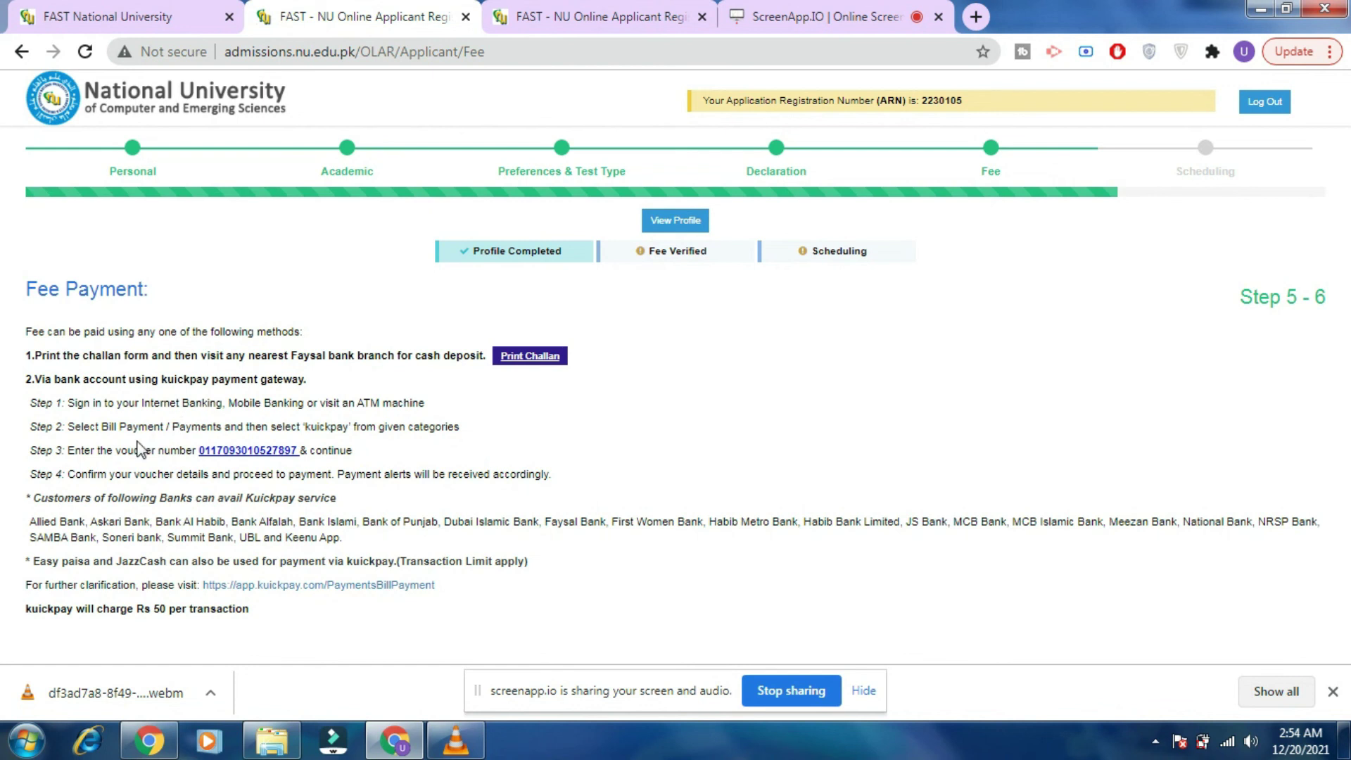
click(597, 13)
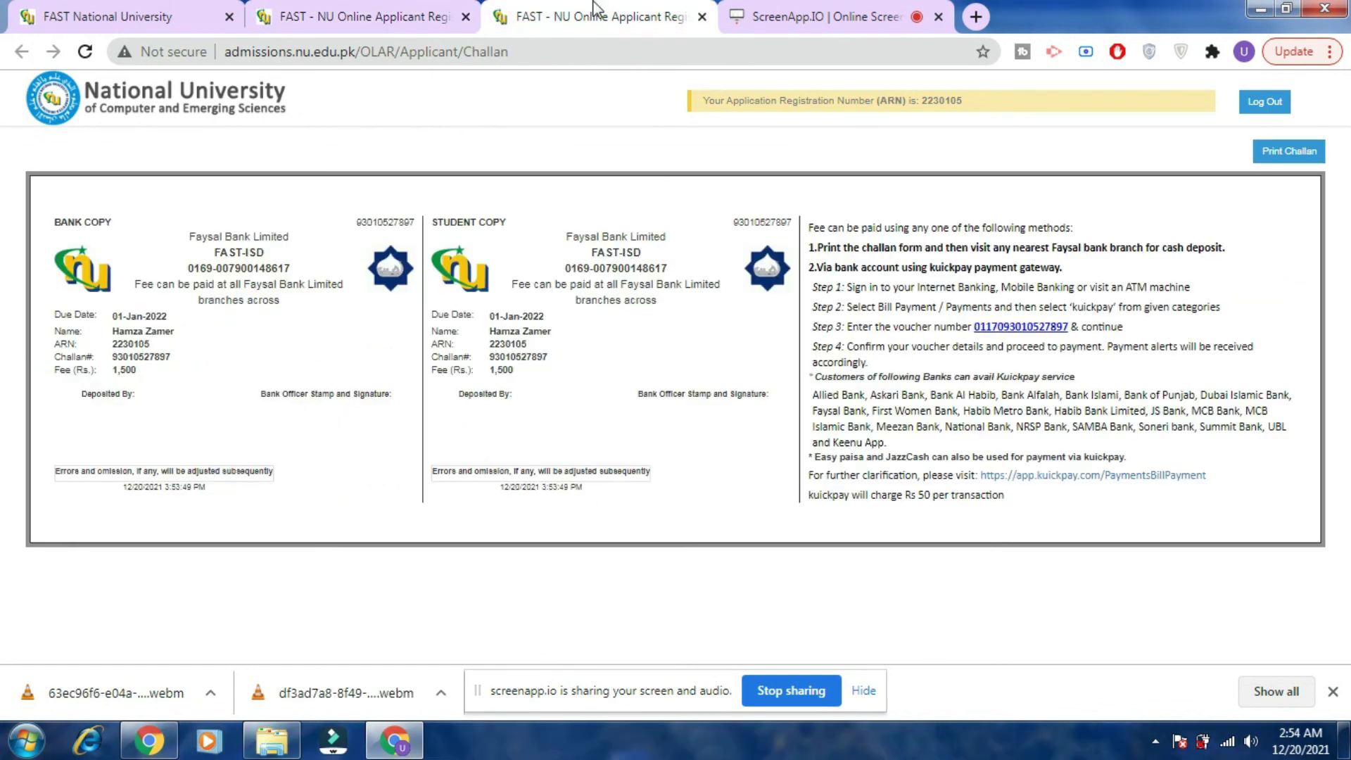
click(389, 13)
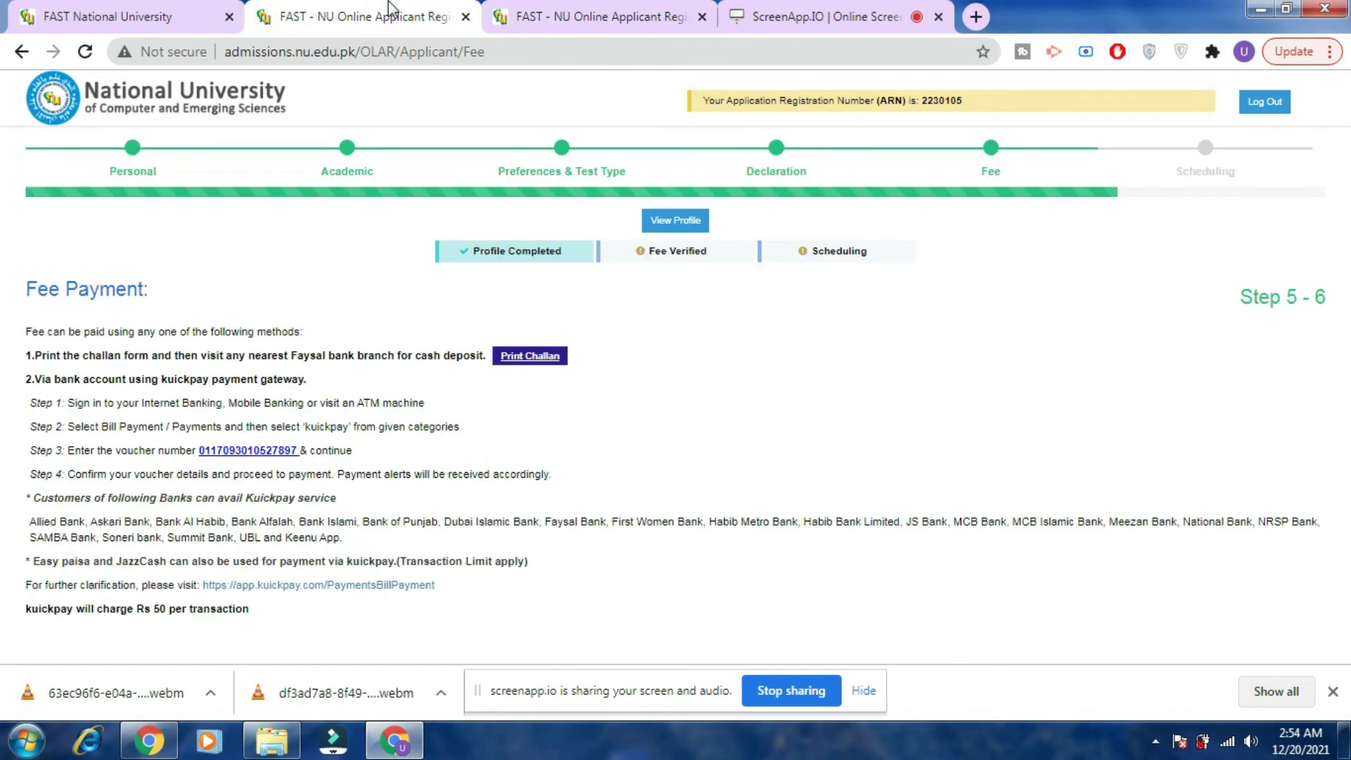